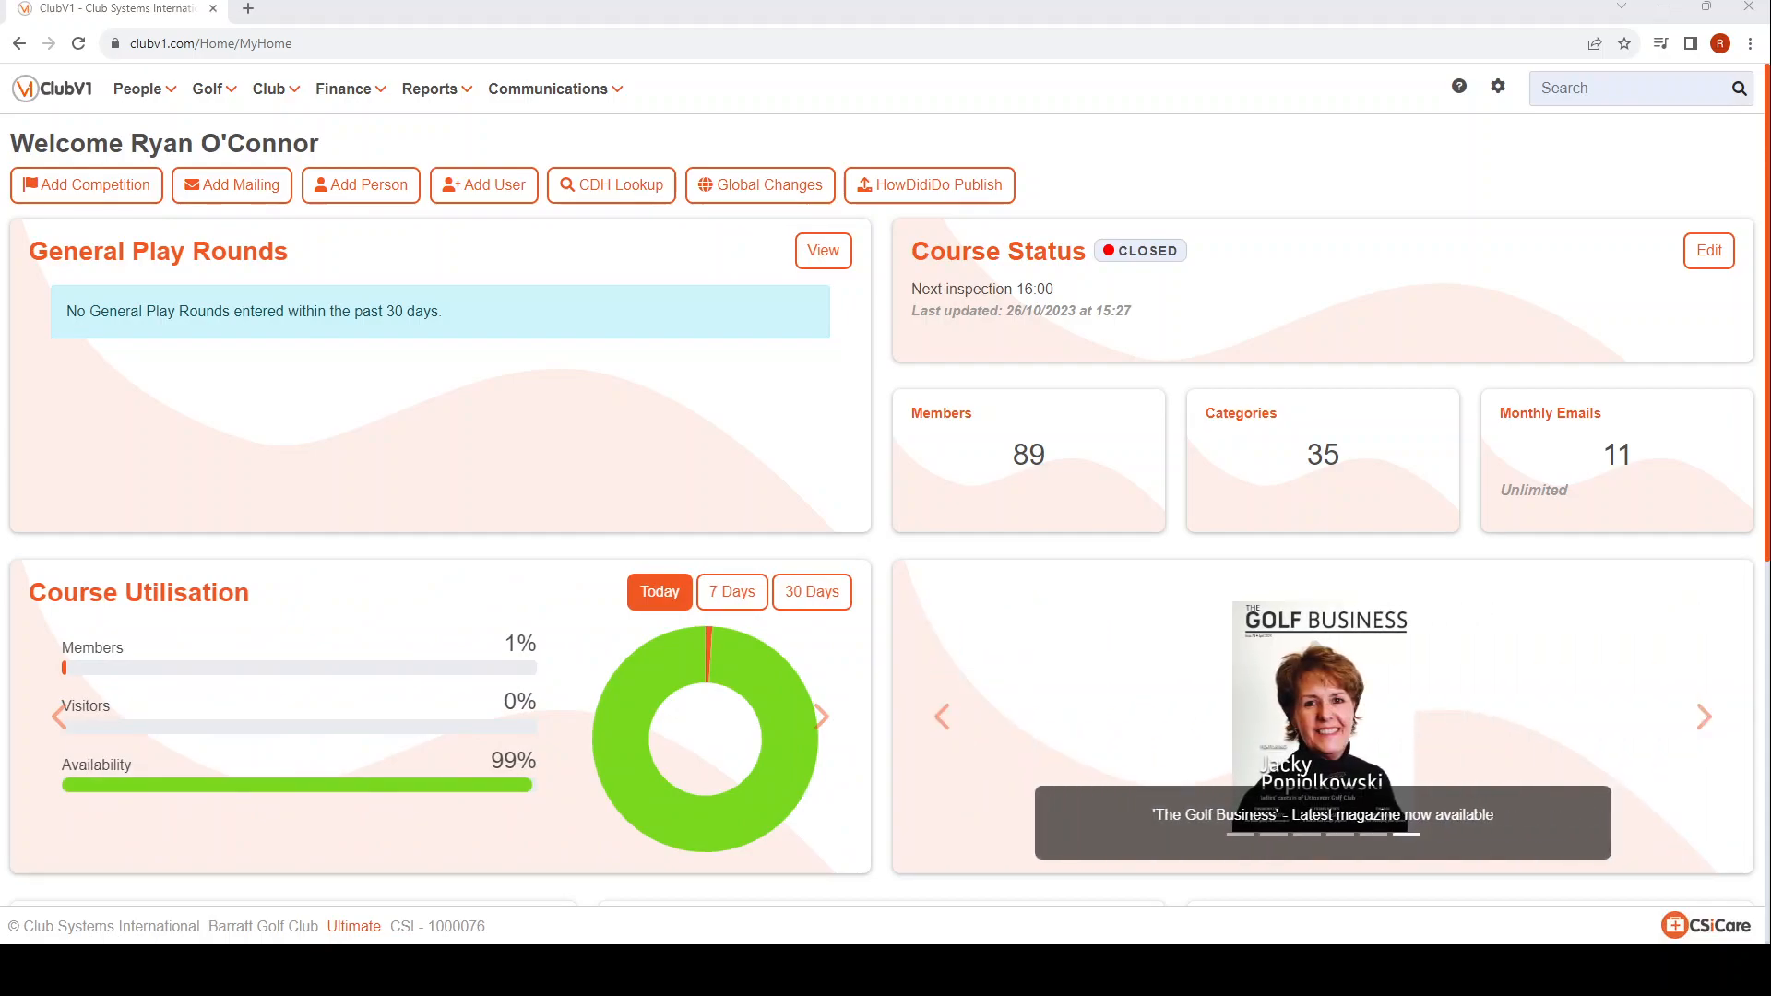
Open the standard bill charge items and review the categories and prices using the Subscriptions charge.
left_click(343, 89)
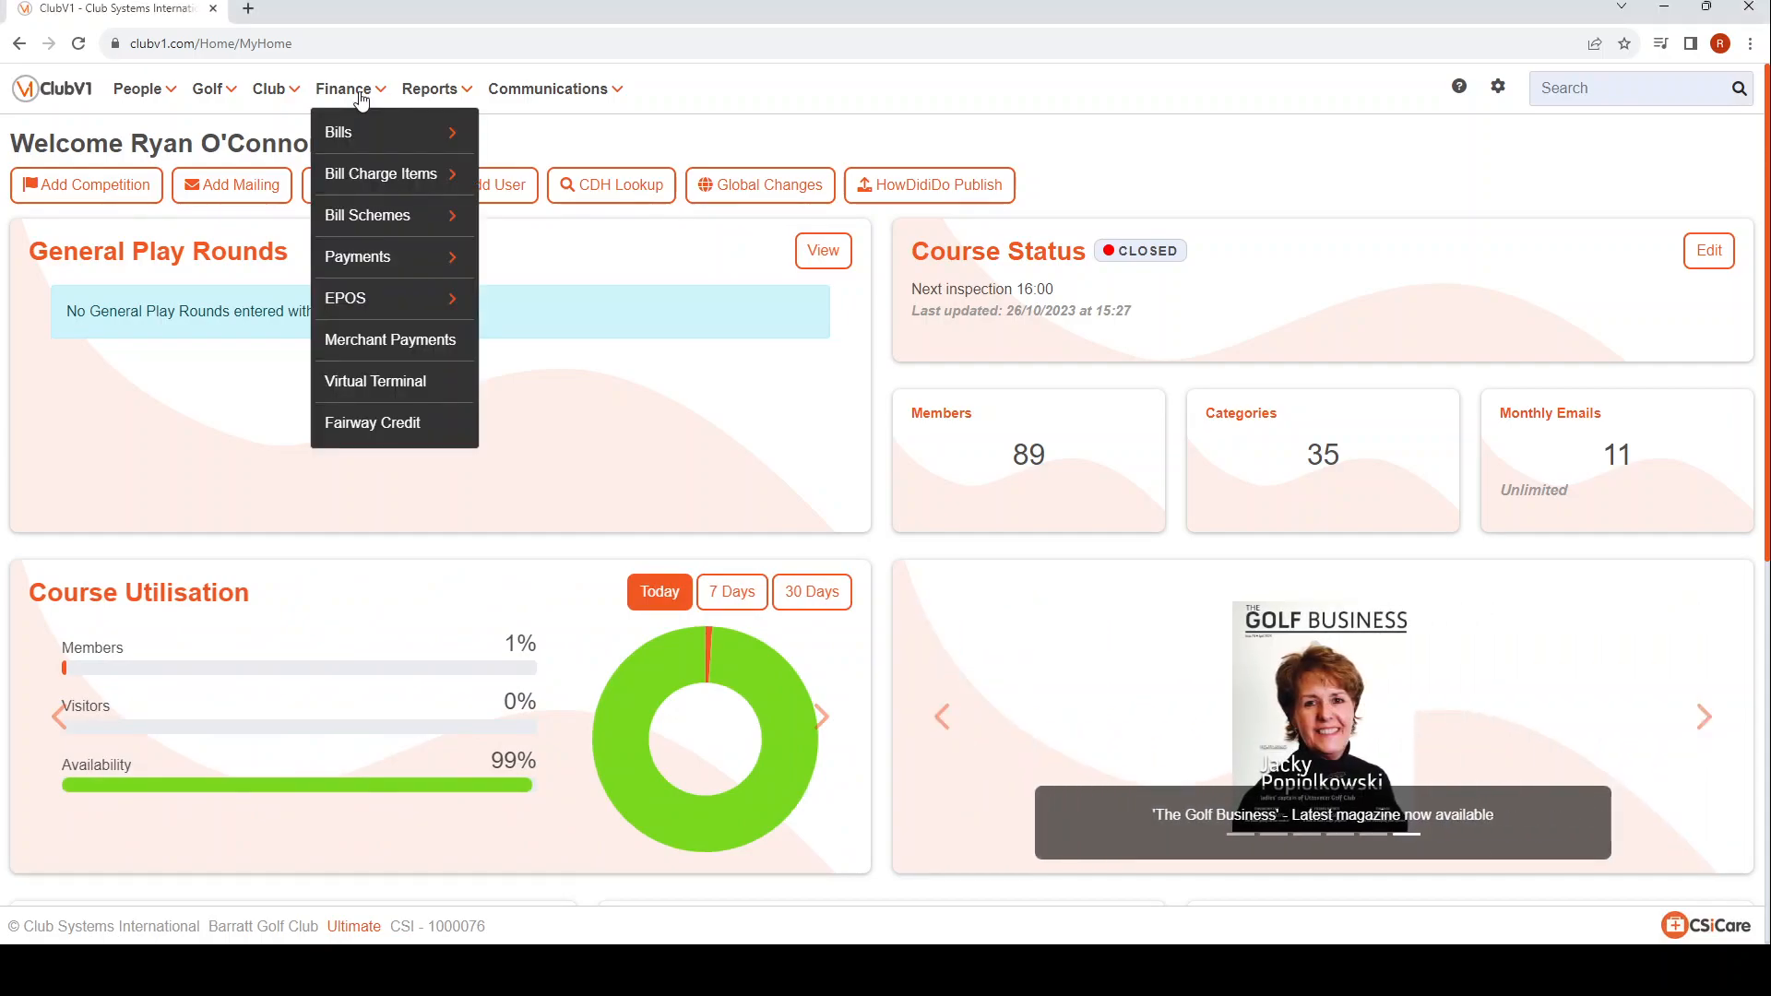
left_click(382, 173)
left_click(581, 181)
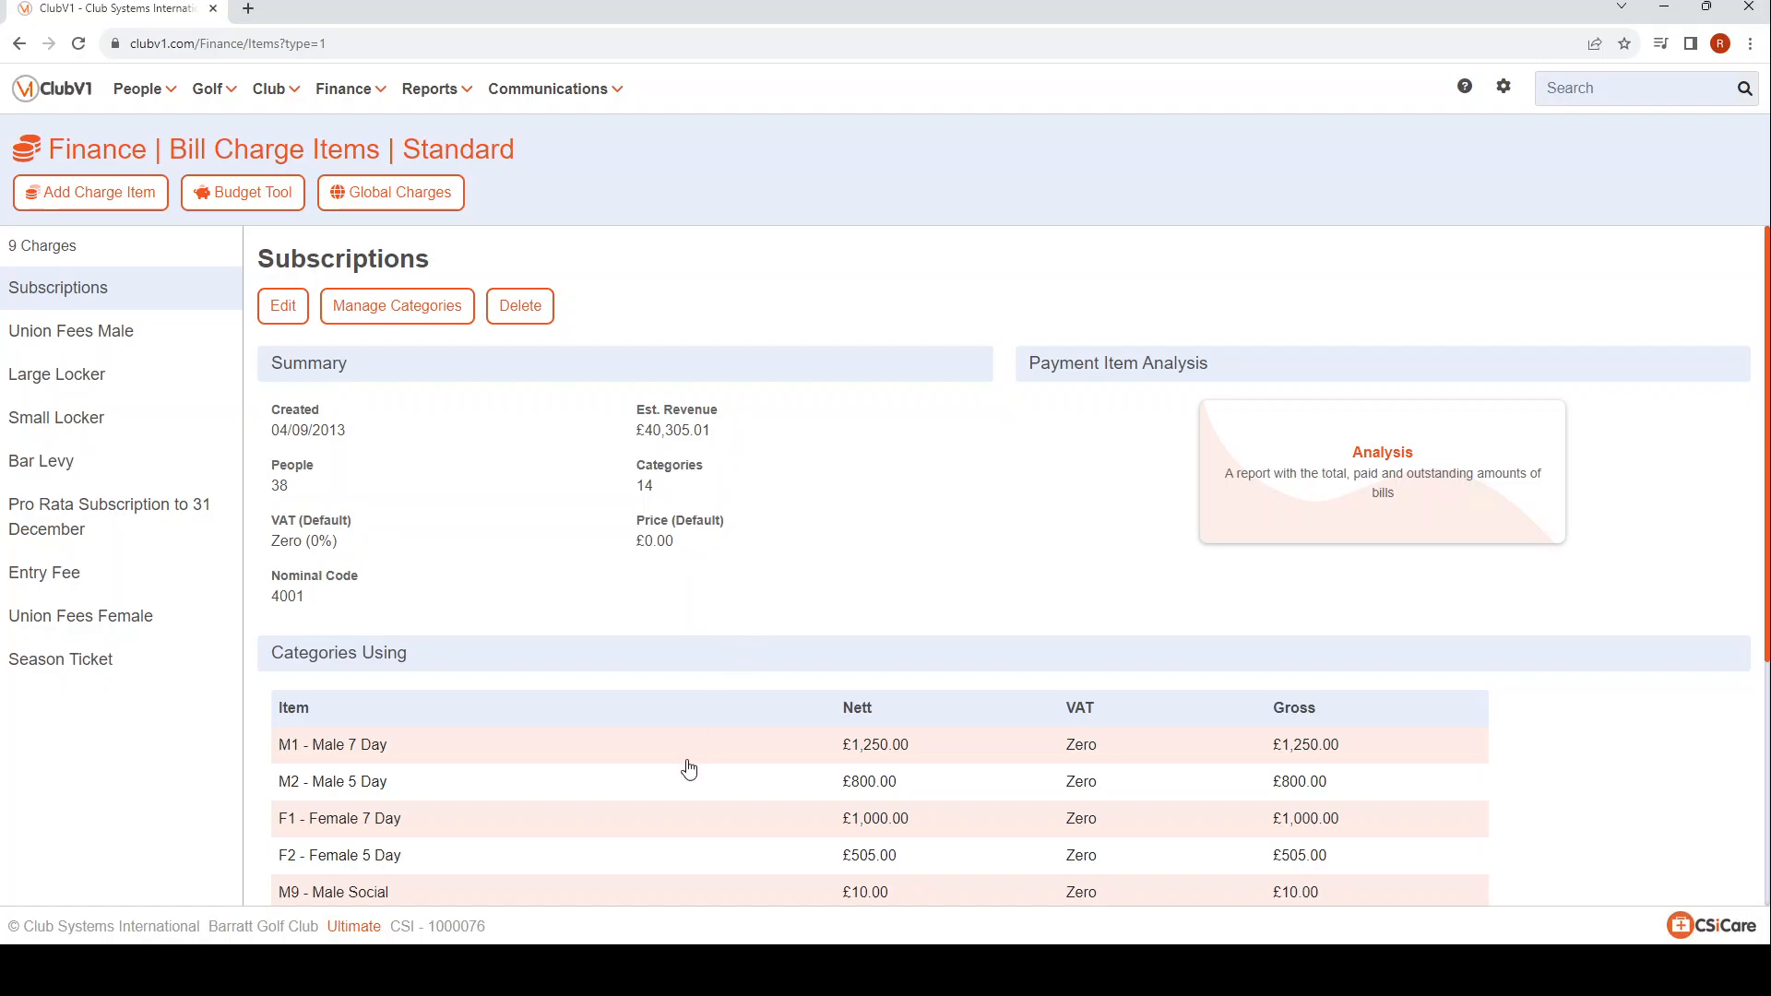
scroll(689, 769, "down", 2)
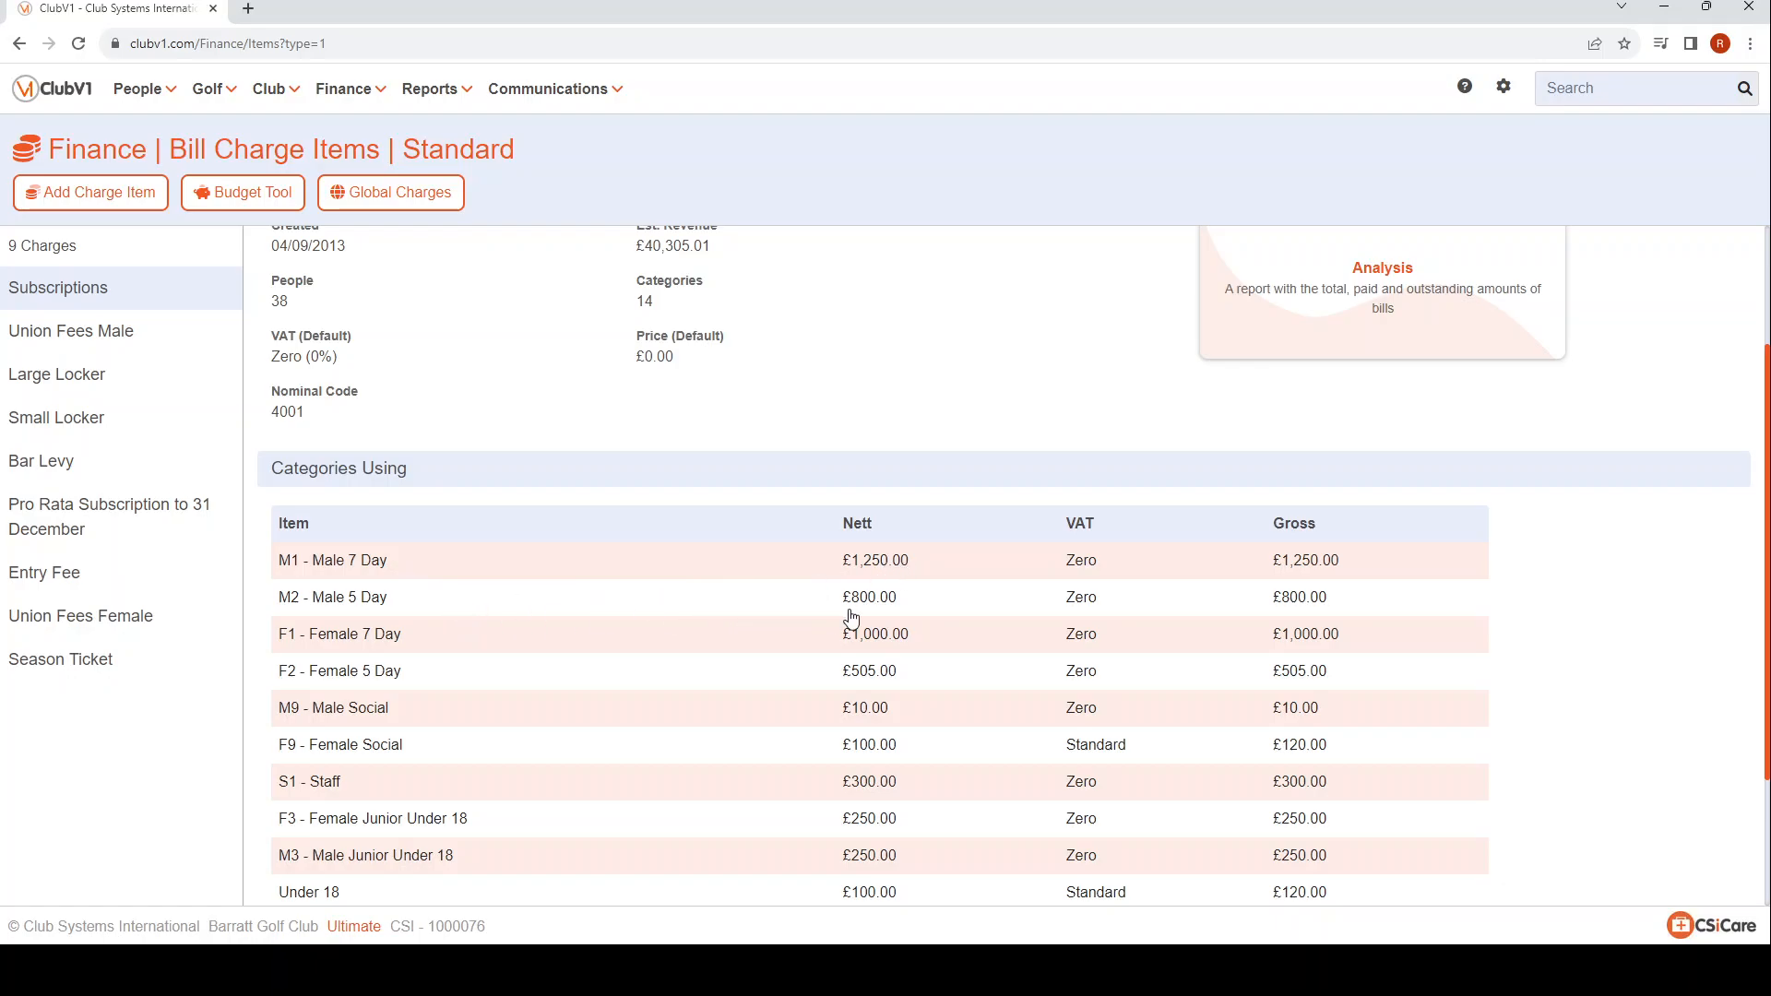
scroll(893, 633, "up", 2)
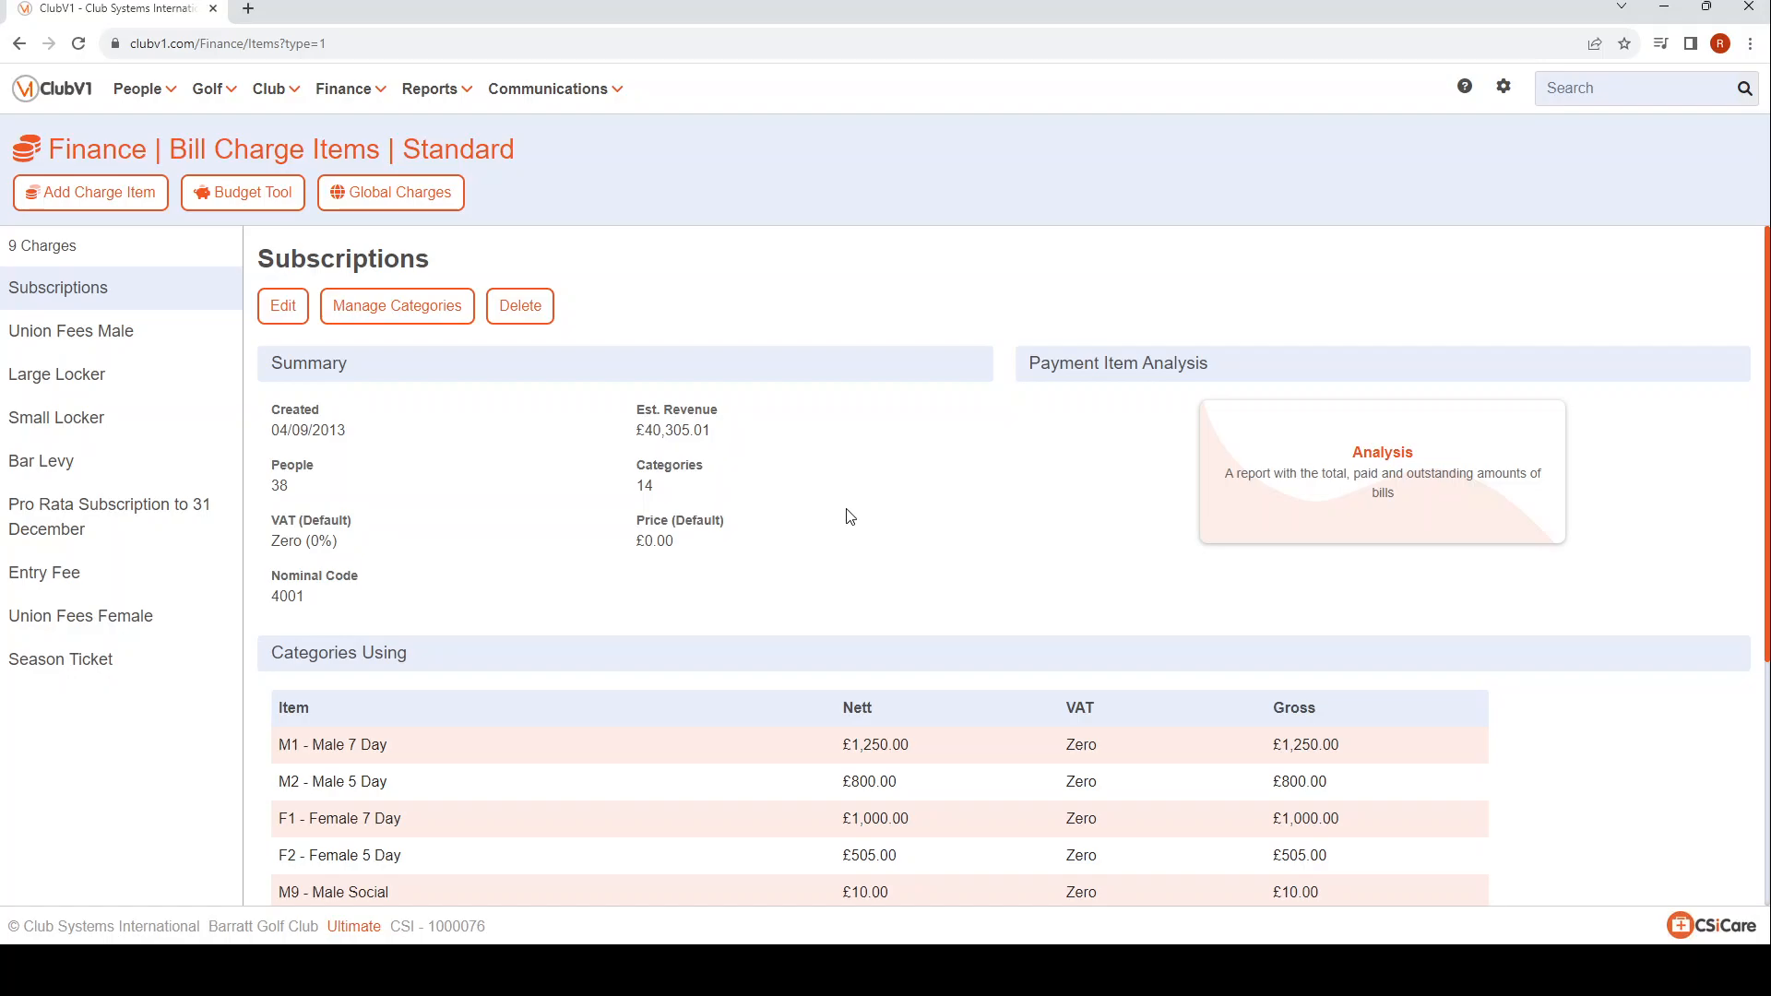
View the Large Locker charge and inspect the Subscriptions charge's edit settings without changing them.
left_click(61, 378)
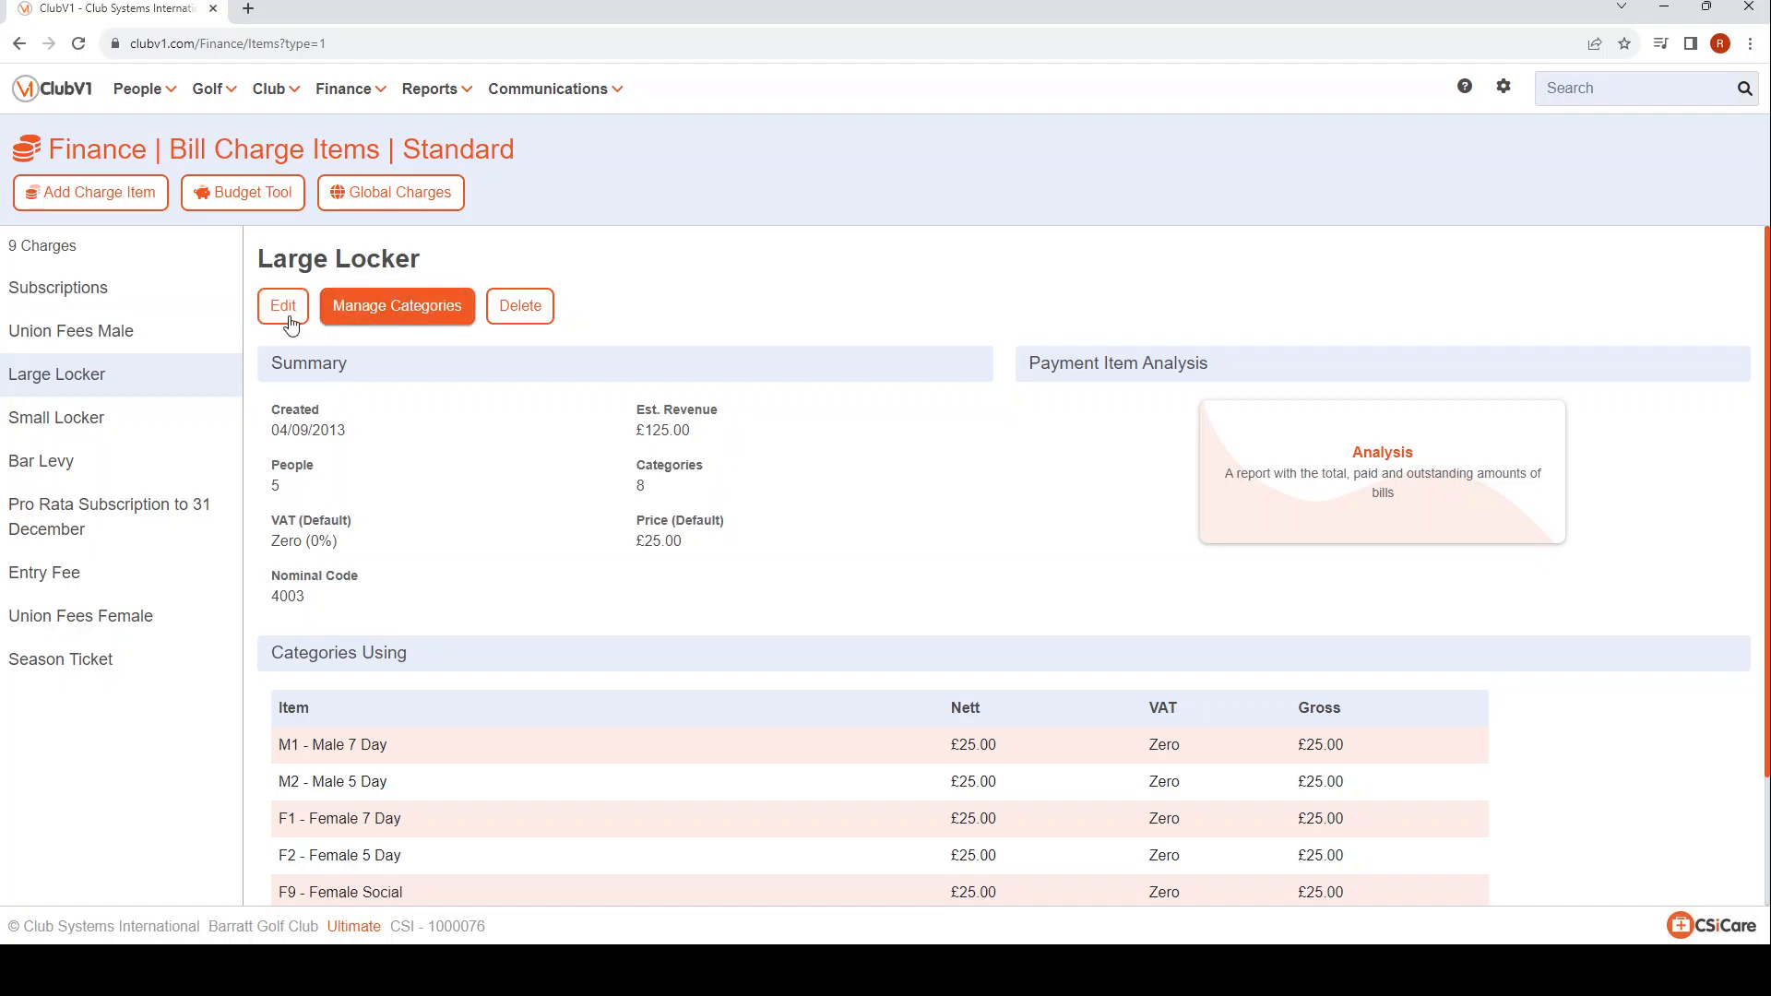
left_click(51, 289)
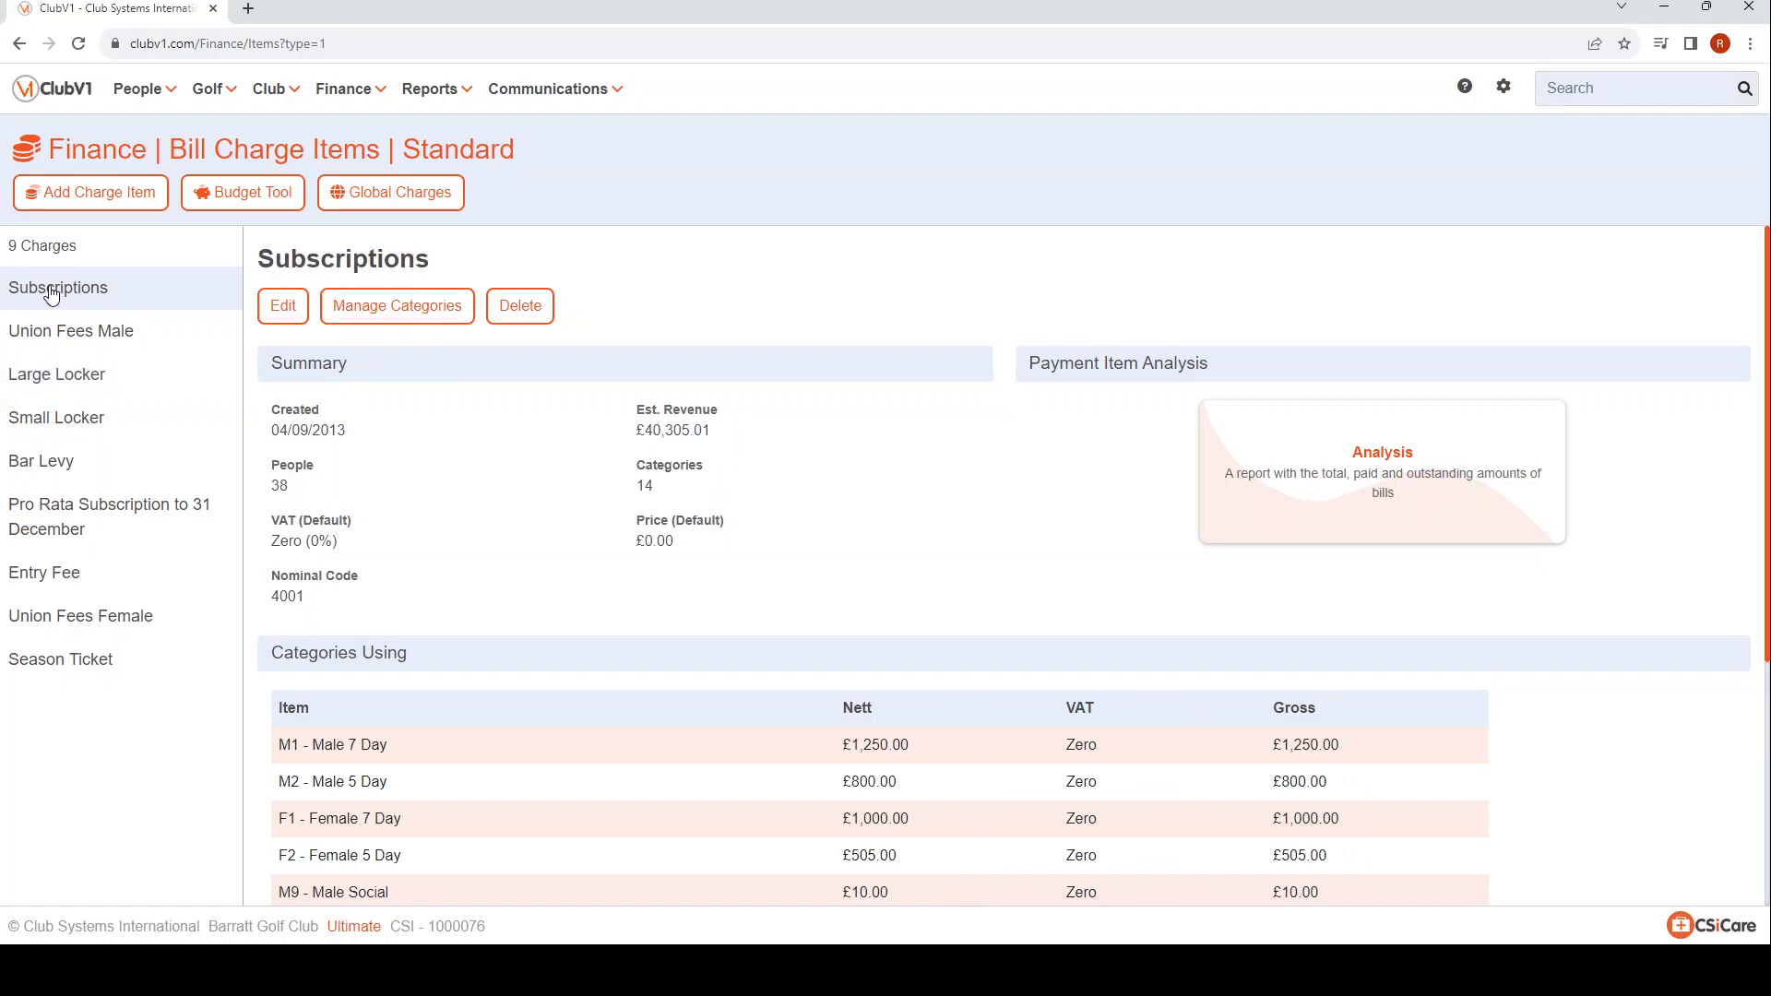
left_click(281, 313)
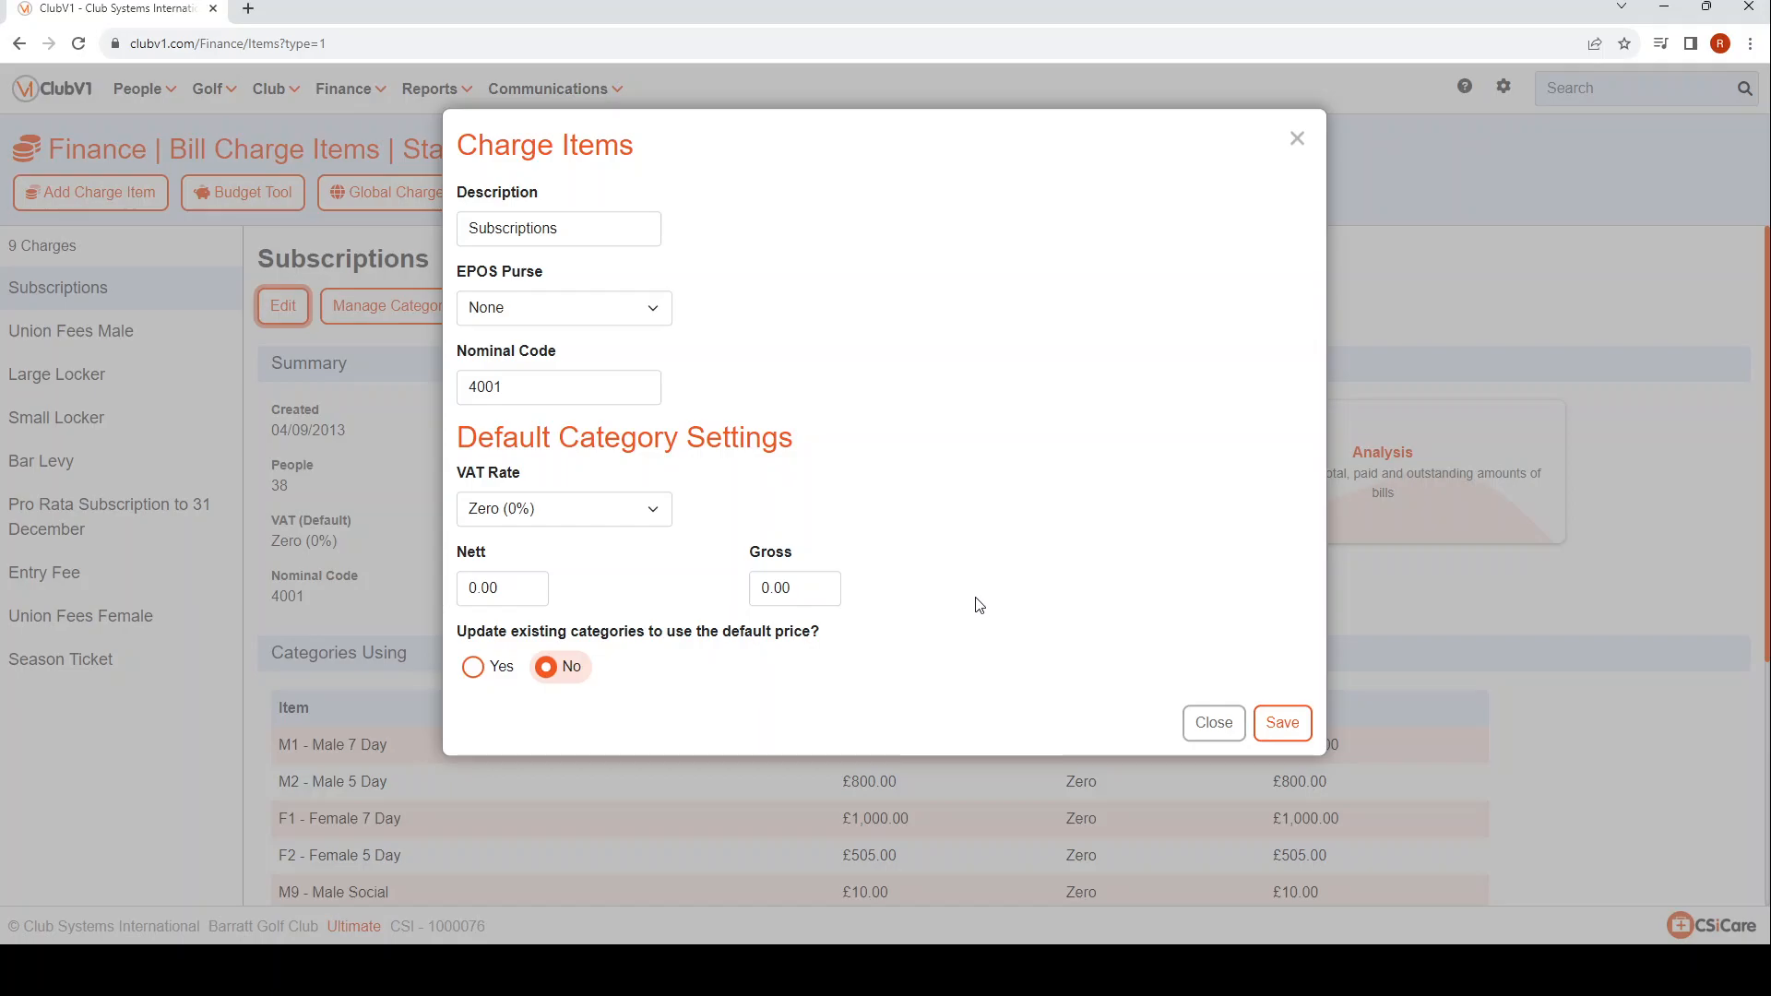
left_click(1204, 725)
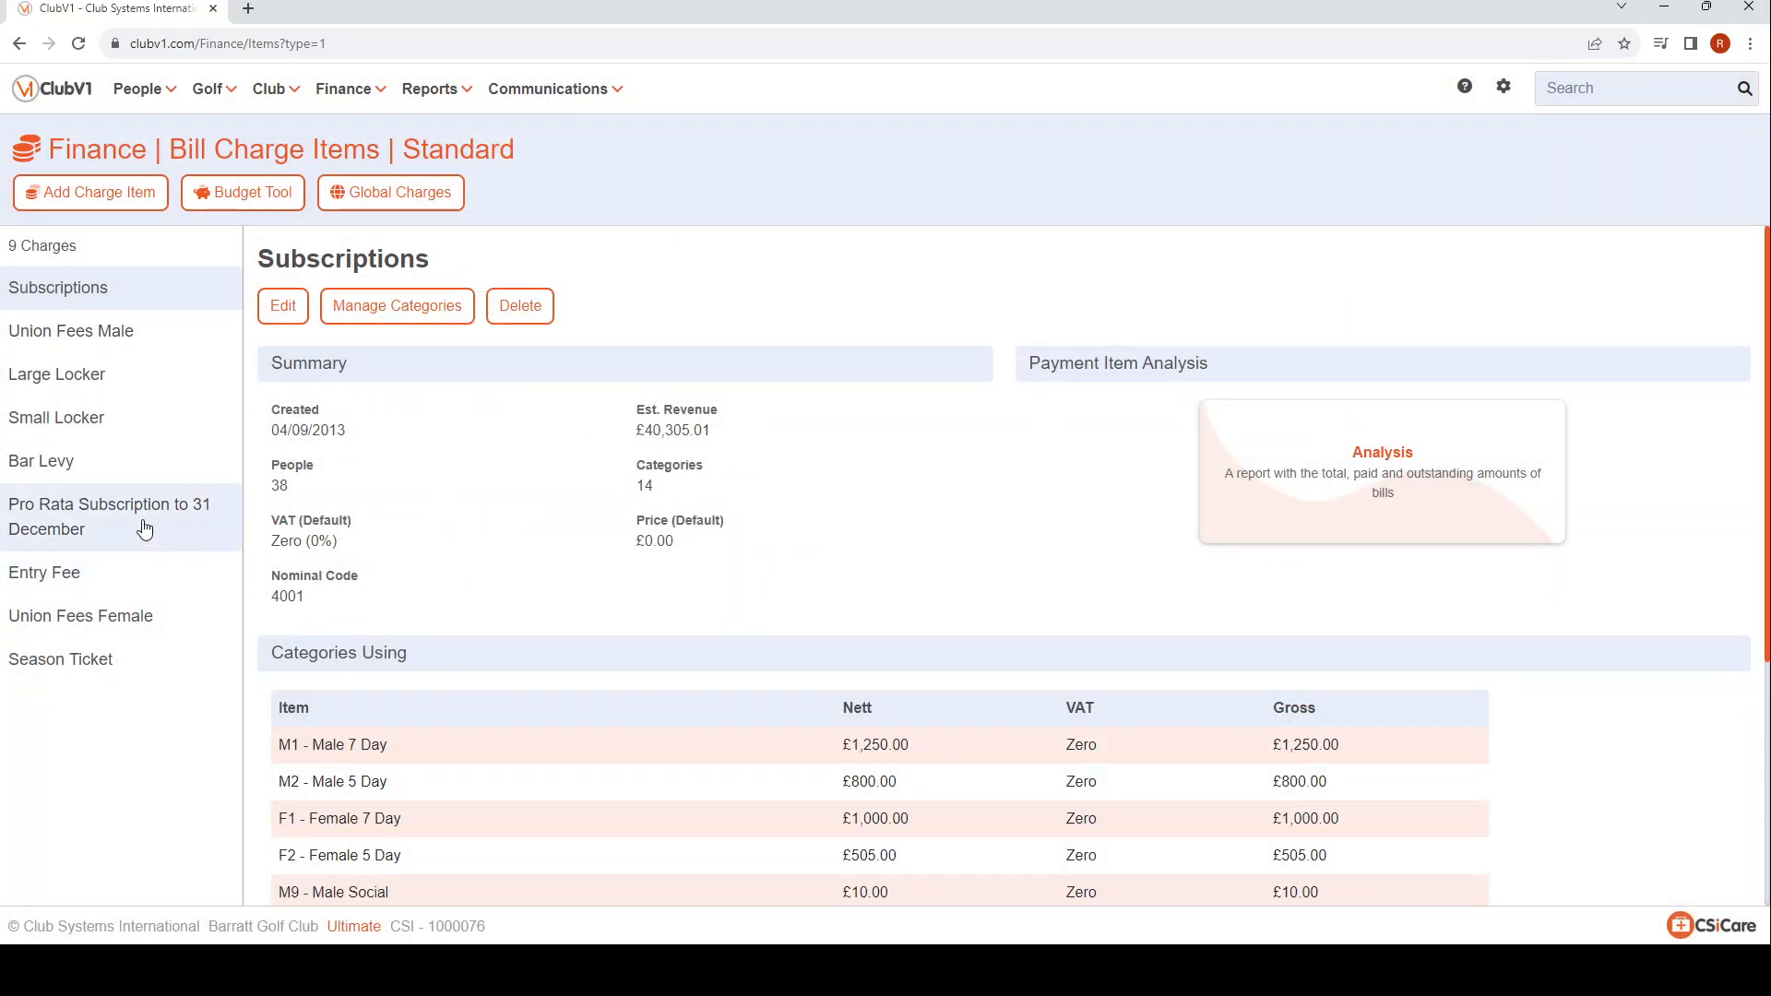
Set the Bar Levy's default gross price to 150, apply it to existing categories, and save the charge.
left_click(35, 468)
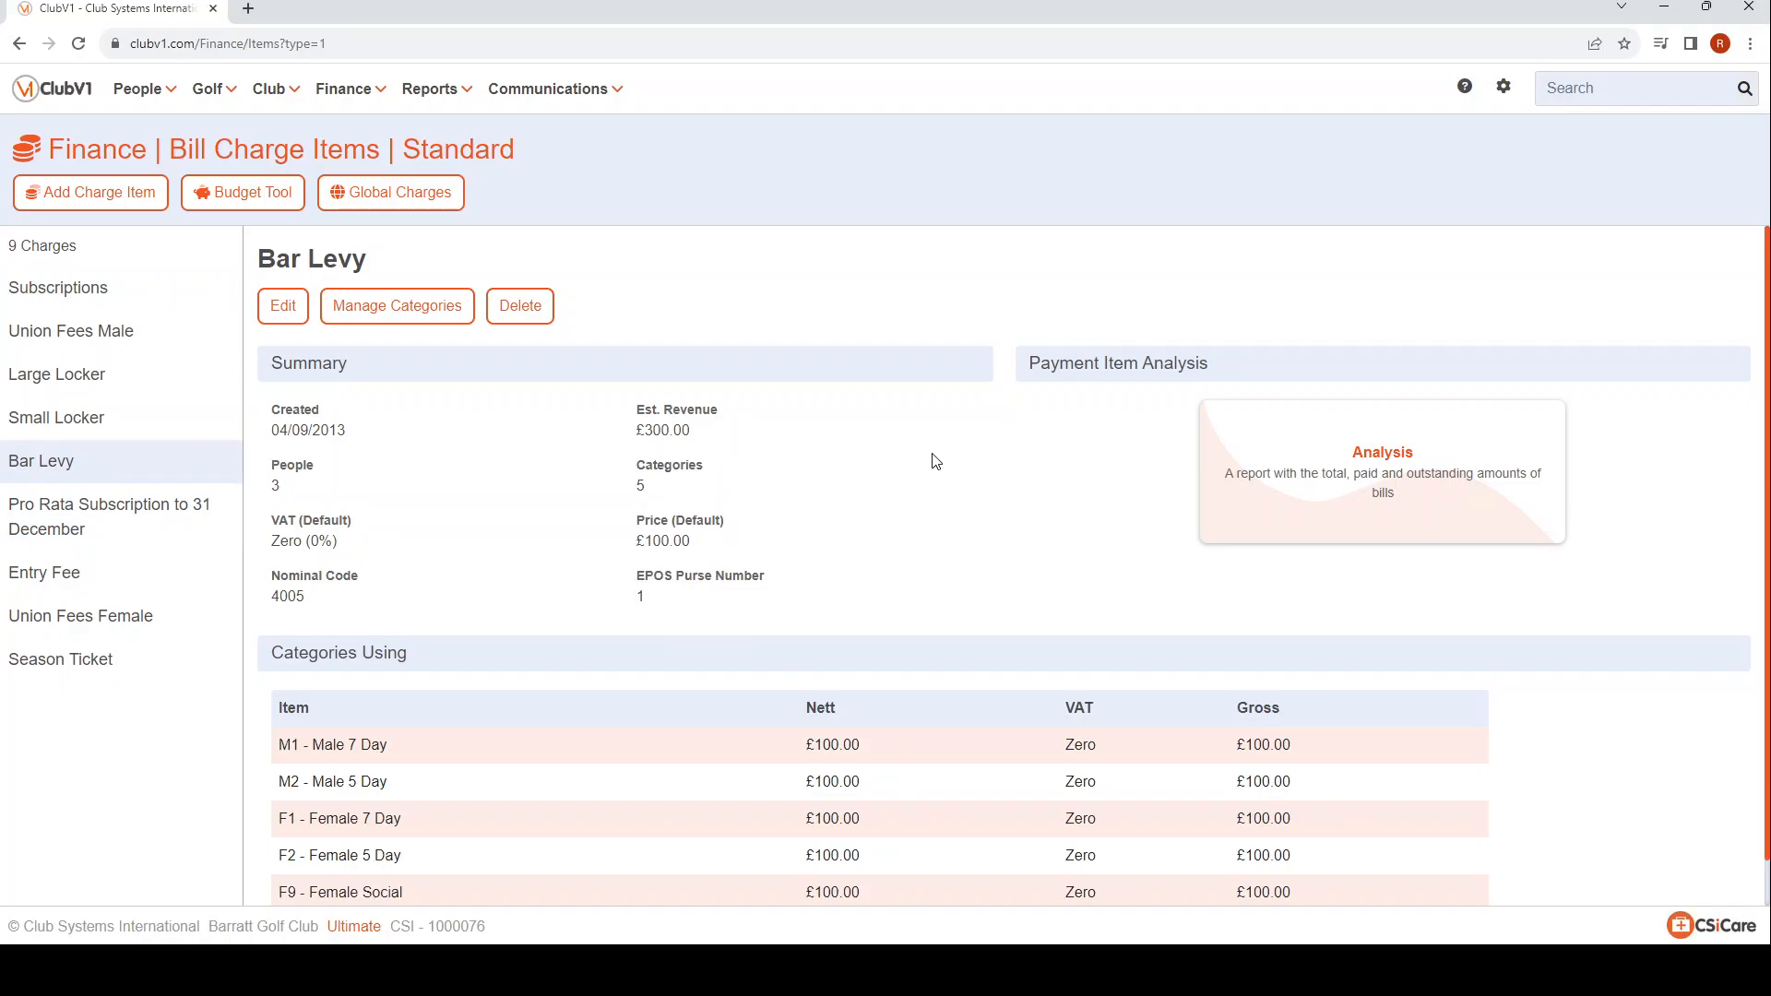
left_click(283, 306)
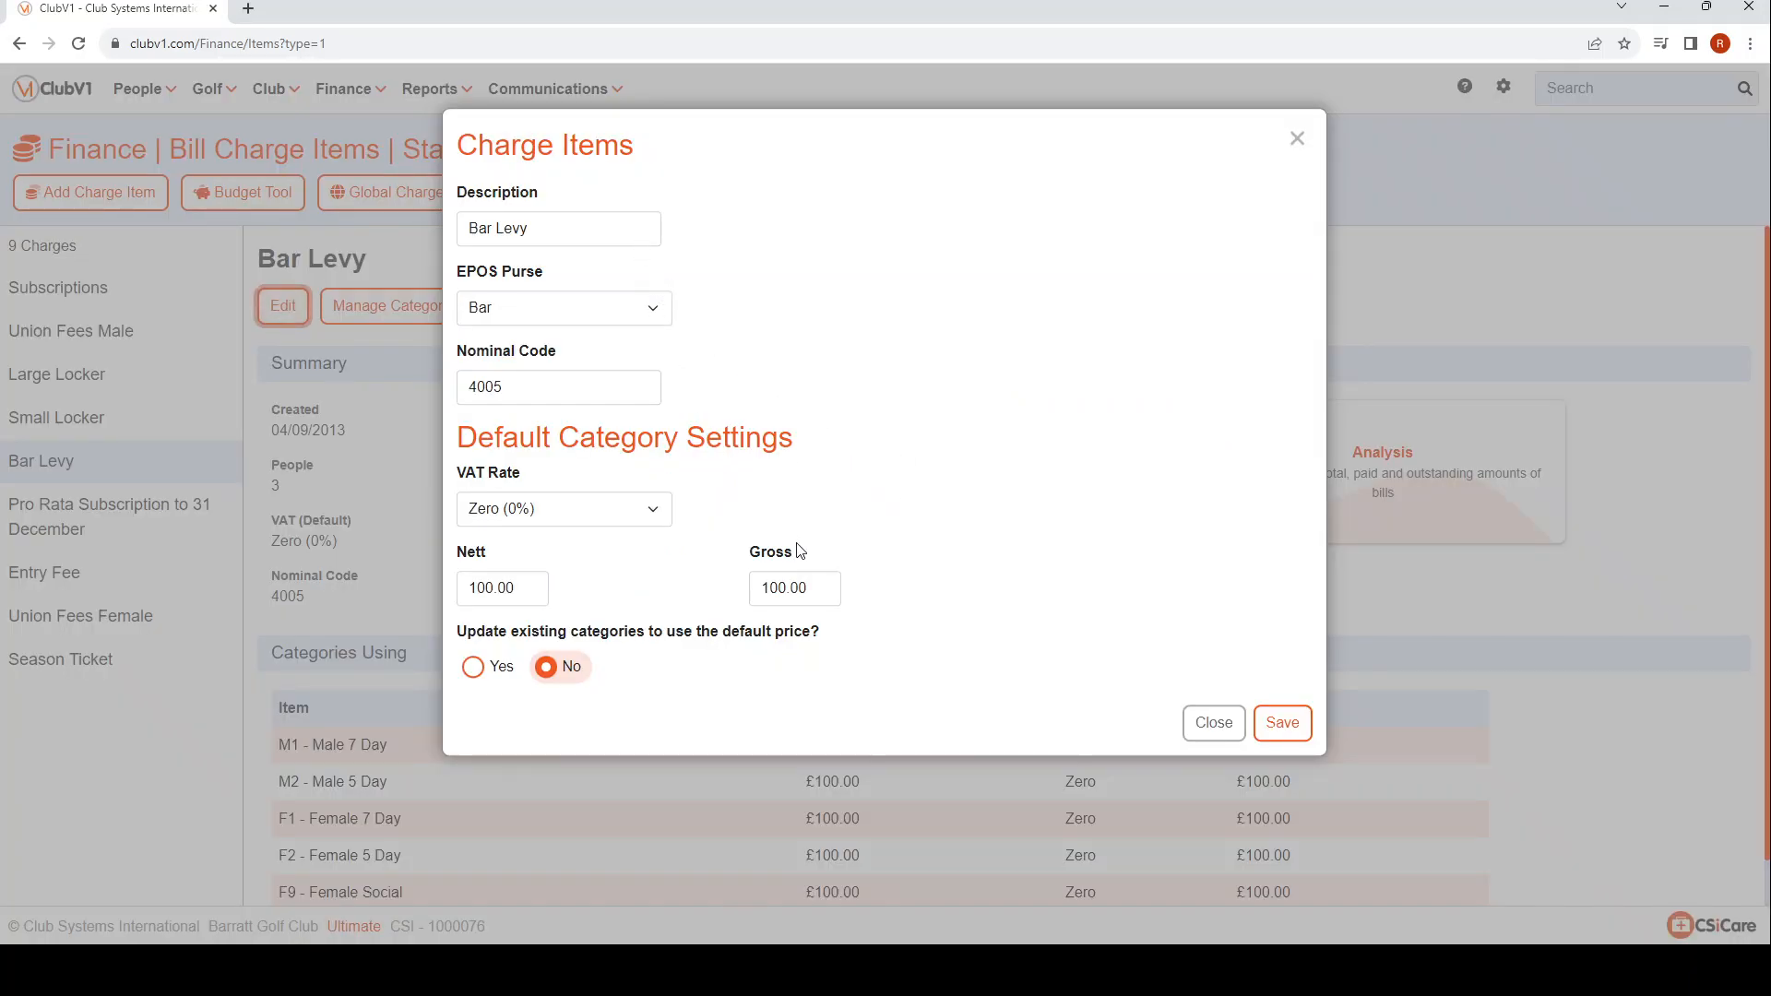
left_click(821, 589)
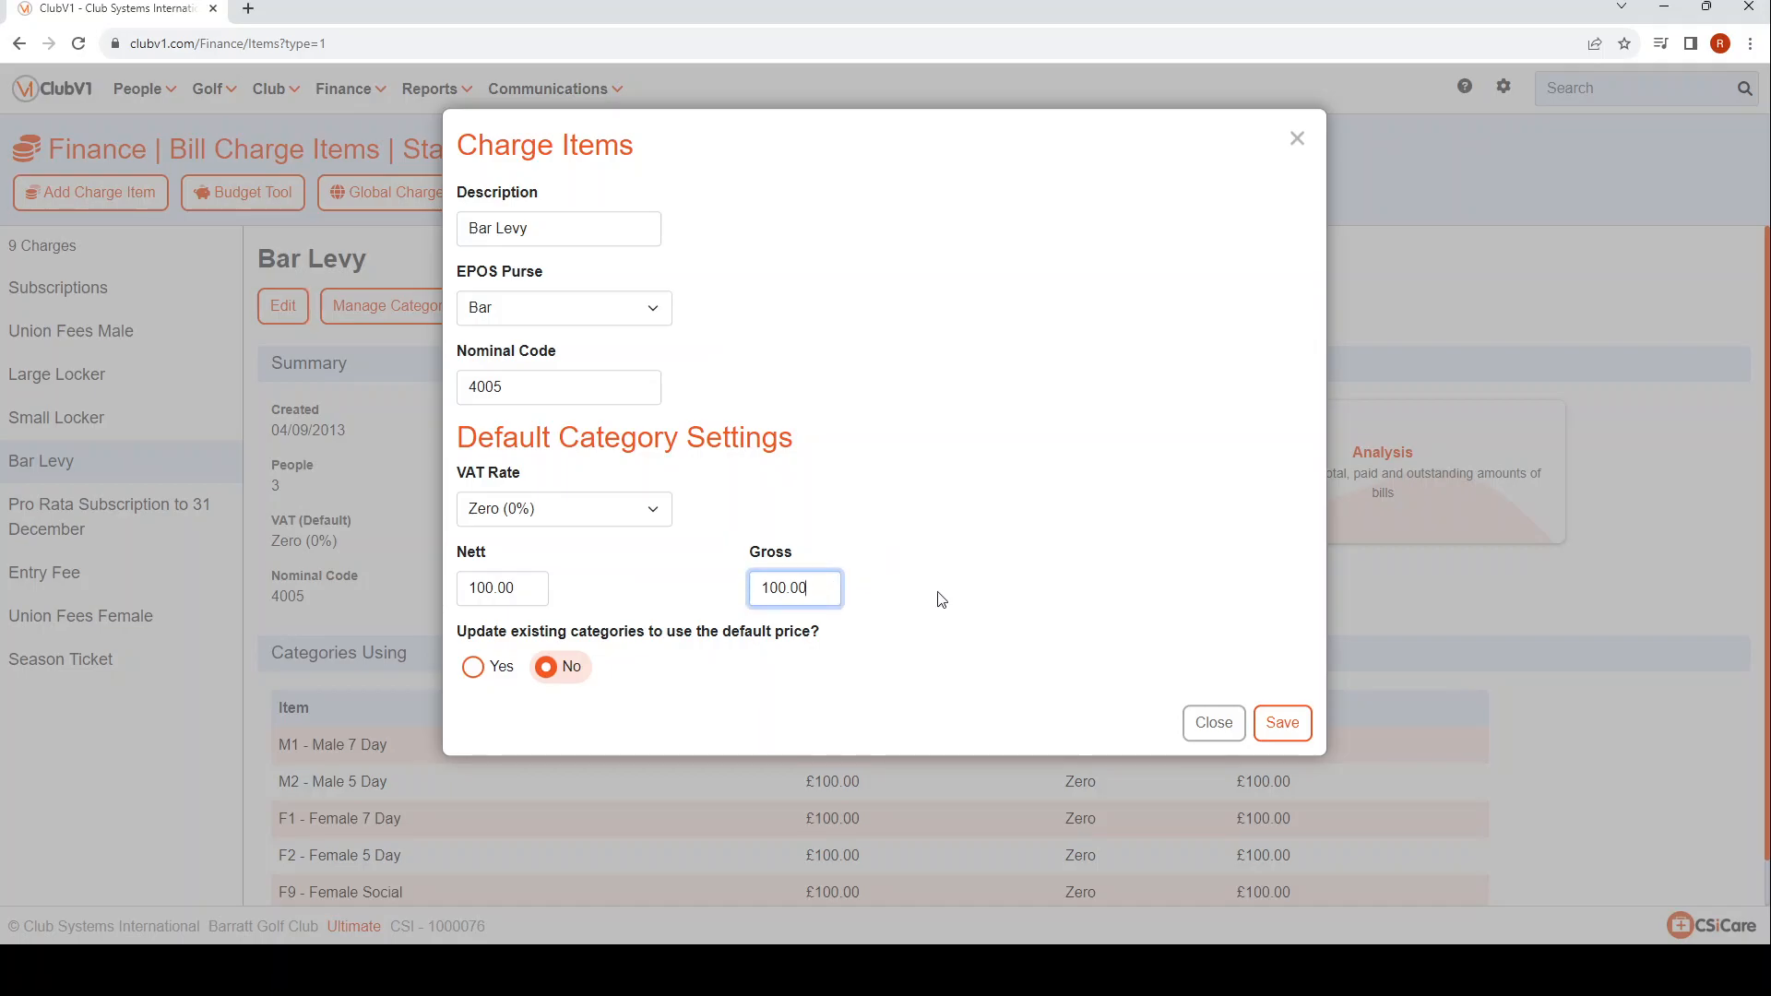
left_click(939, 592)
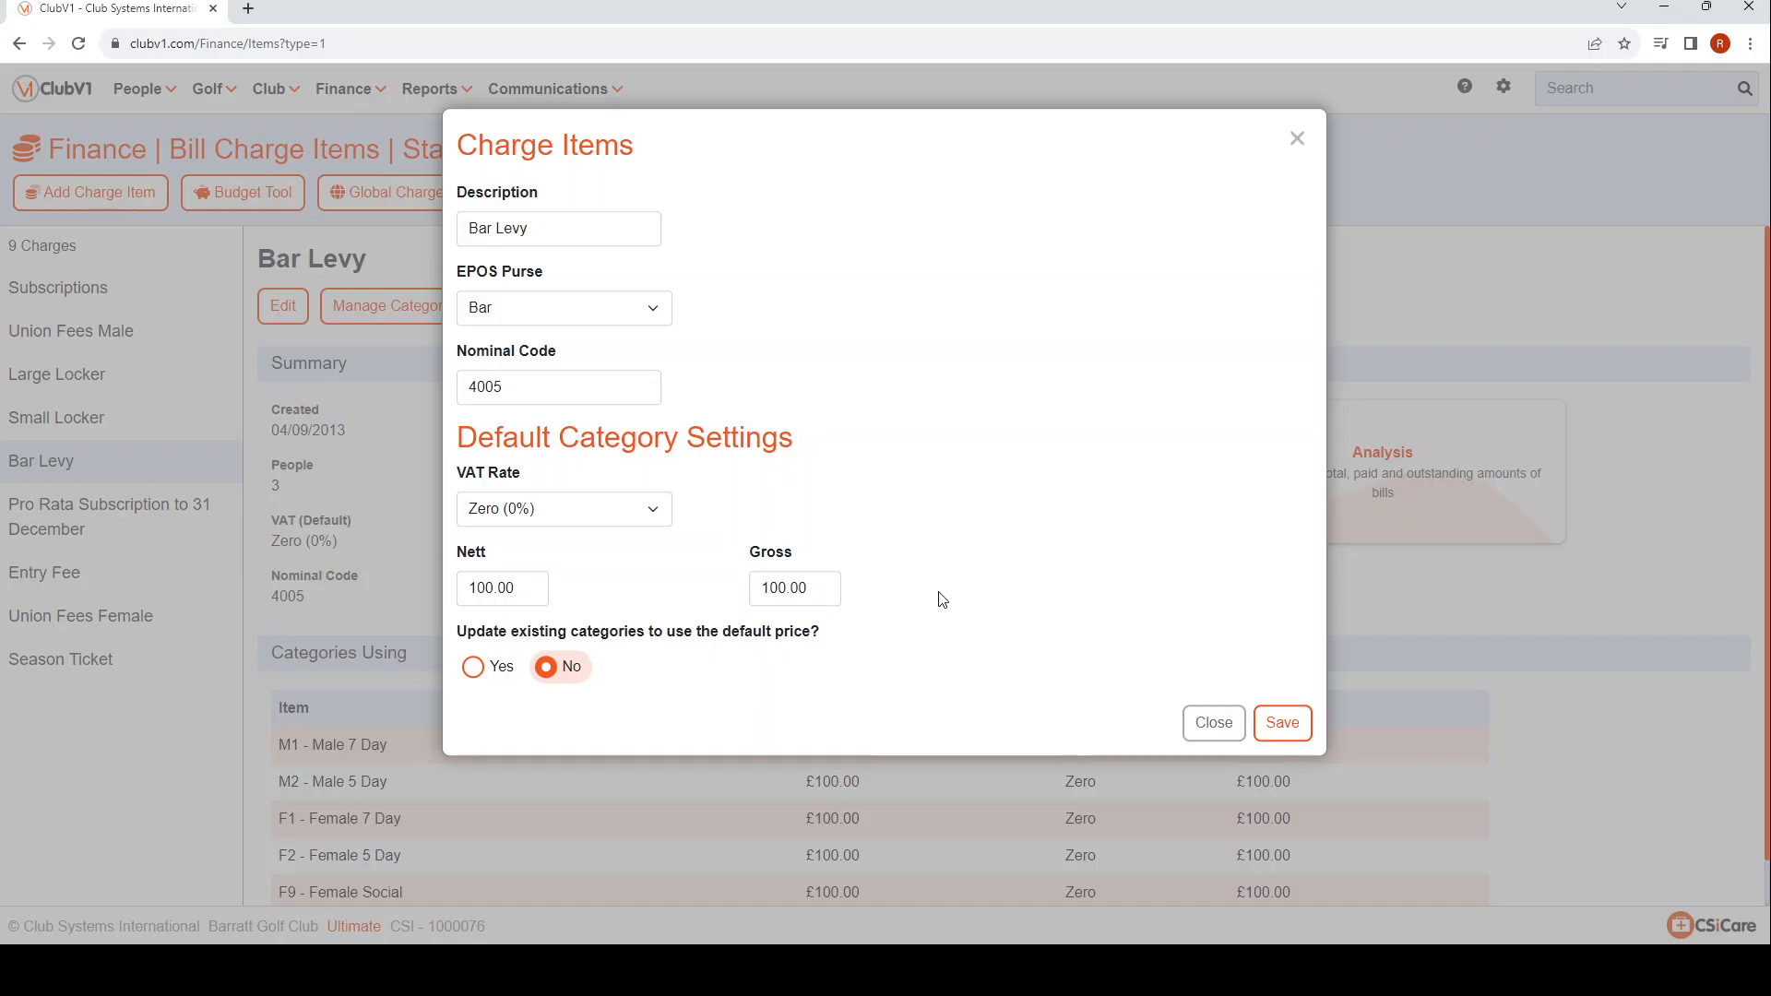
left_click_drag(816, 590, 785, 587)
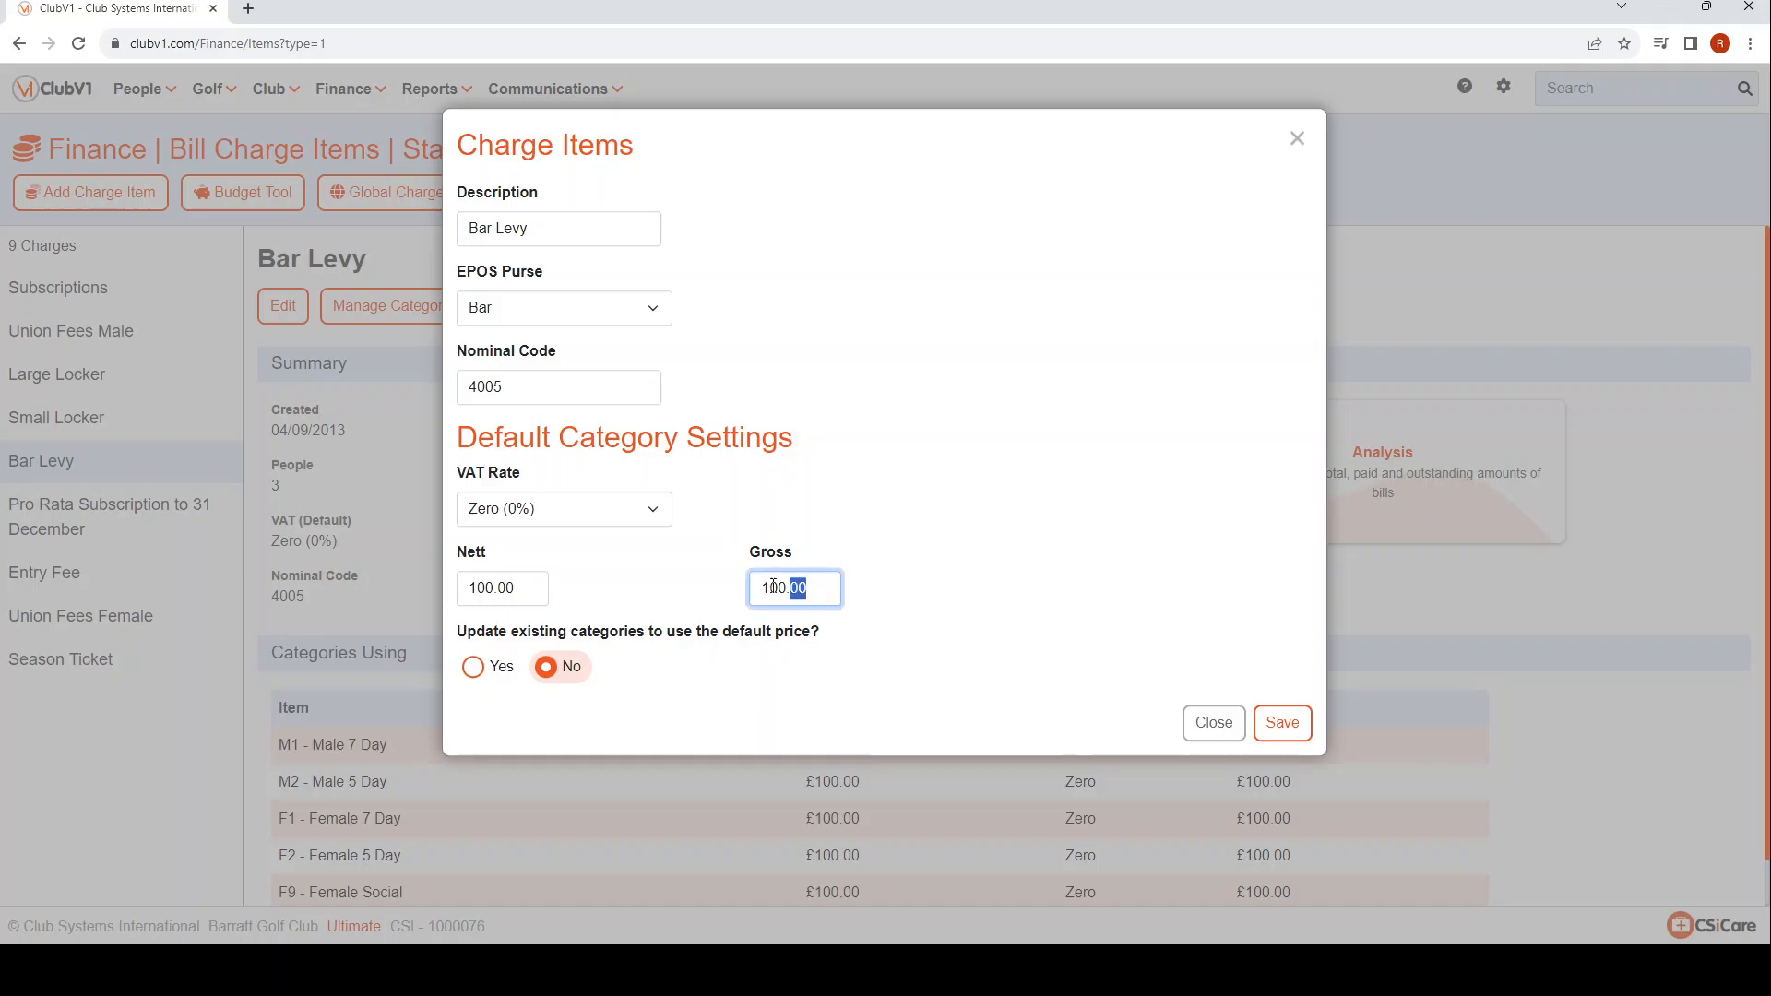
type("150")
left_click(1040, 609)
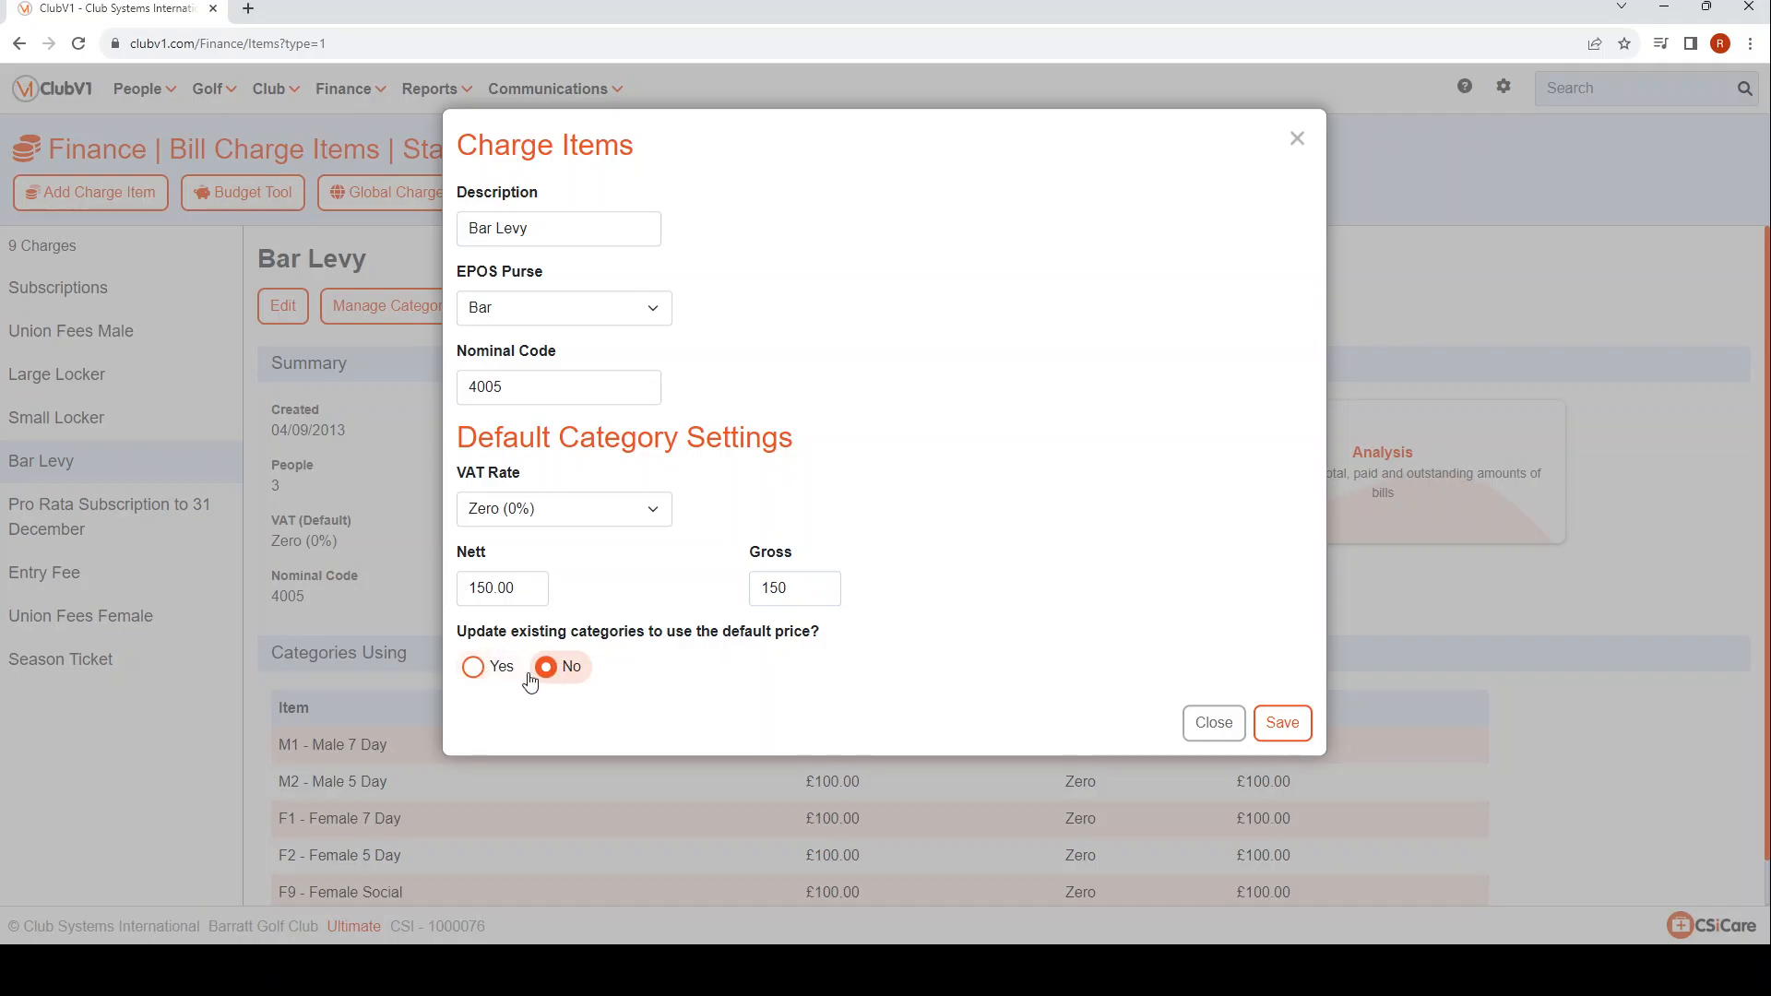
left_click(473, 668)
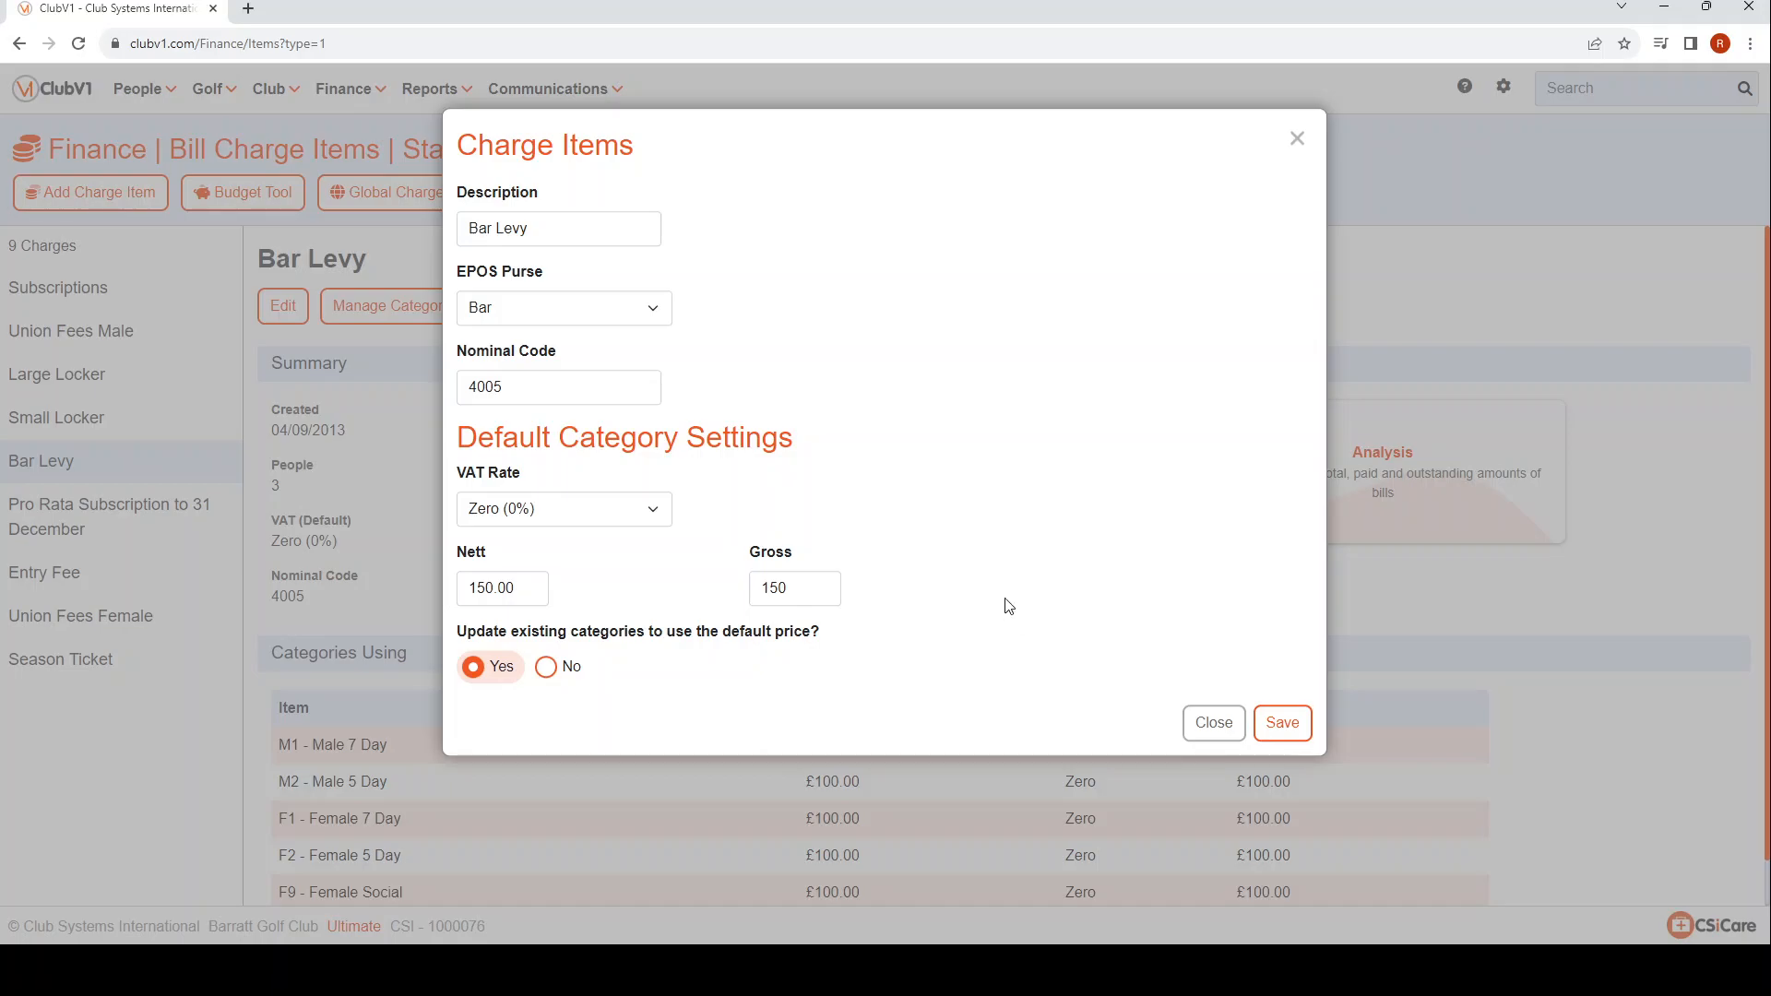
left_click(1284, 724)
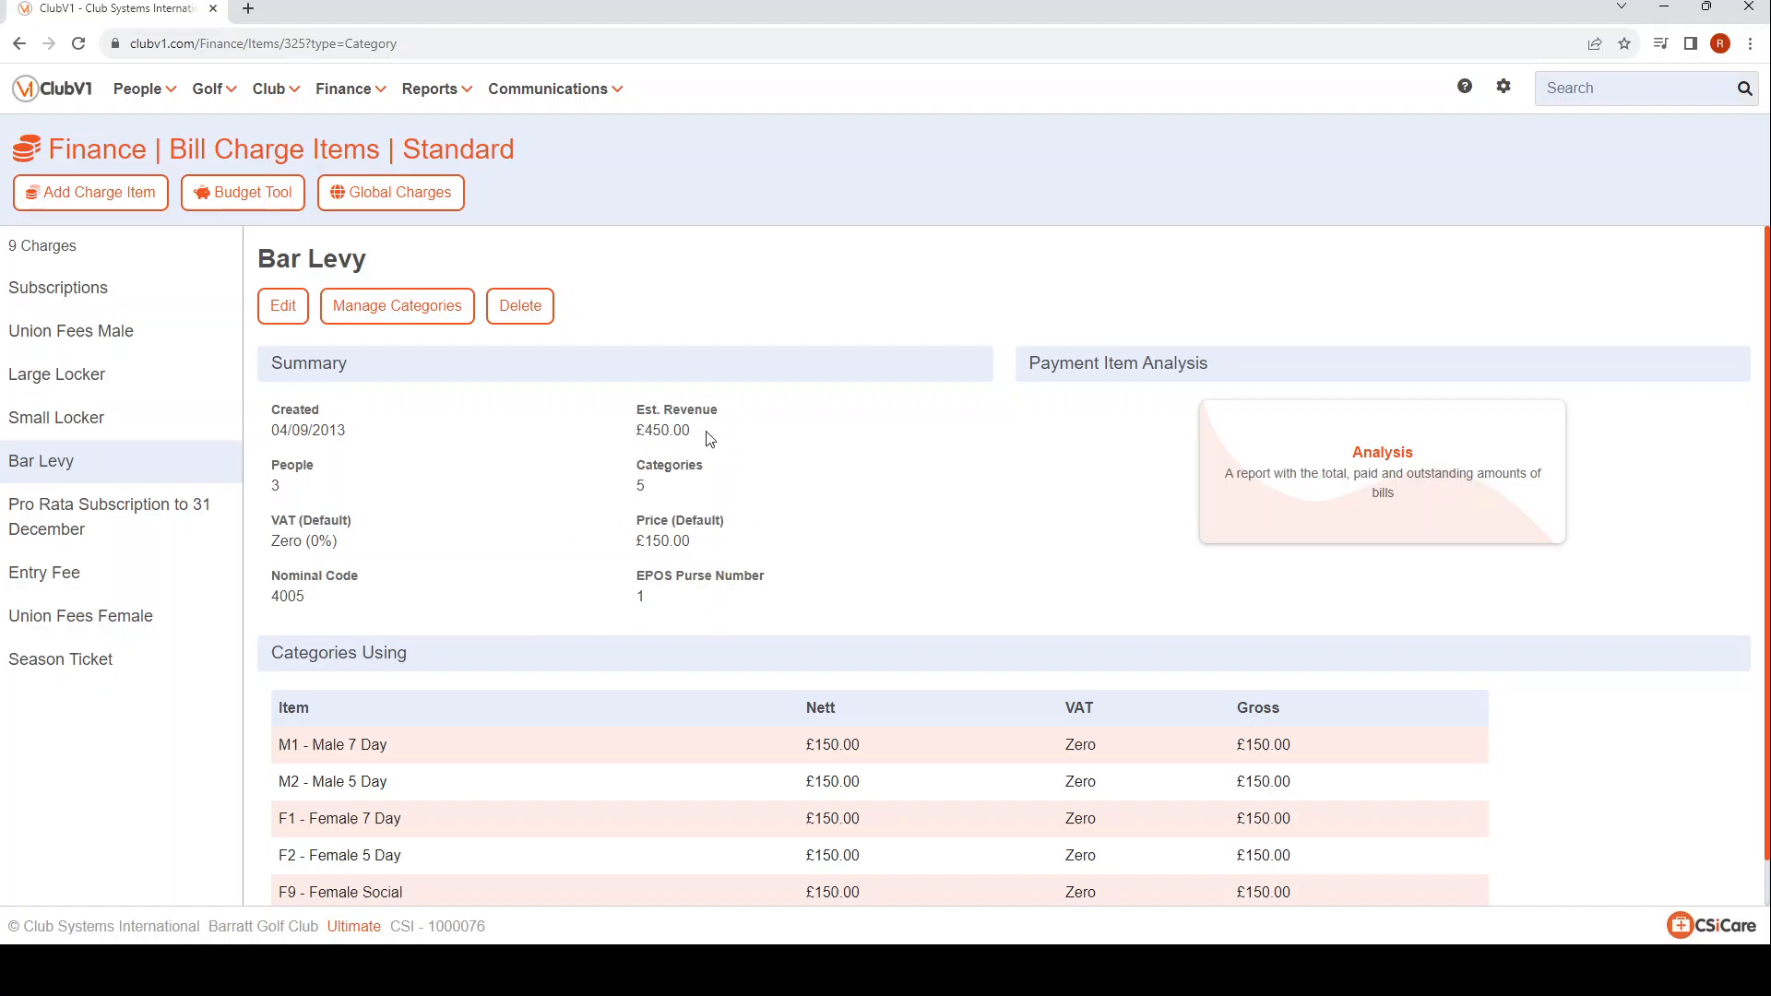
Review the nett prices and VAT rates per category for the Subscriptions charge.
left_click(71, 297)
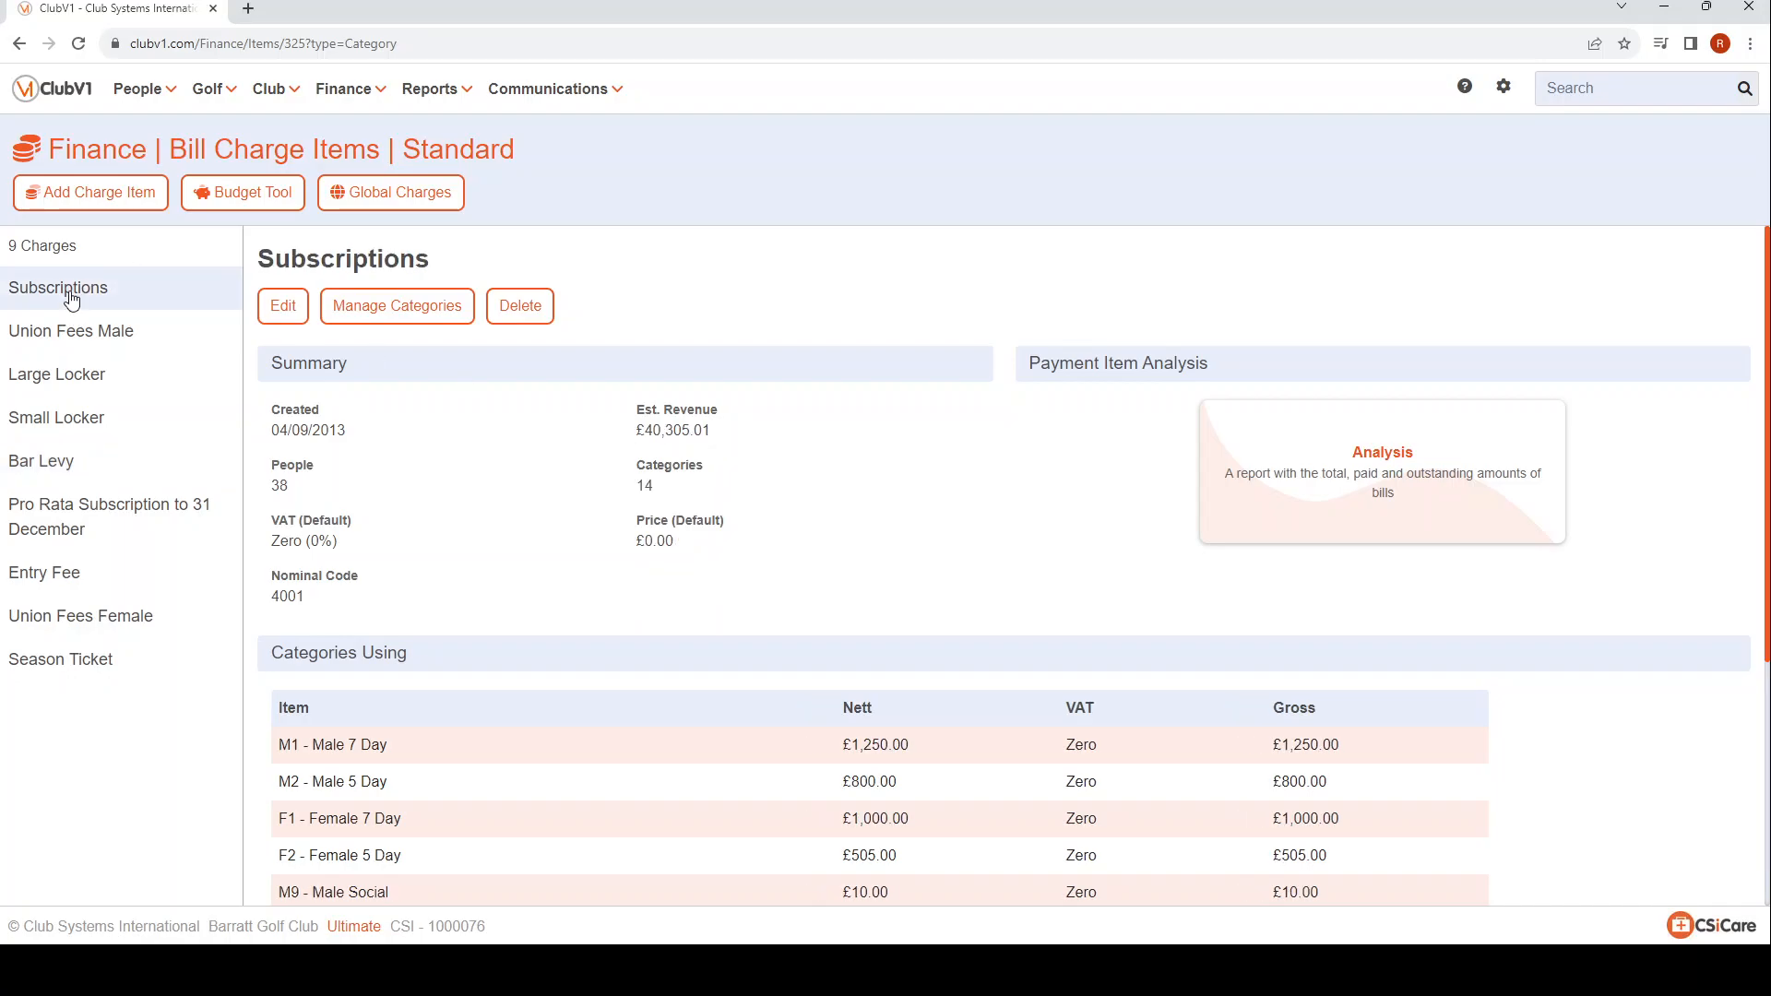
left_click(409, 308)
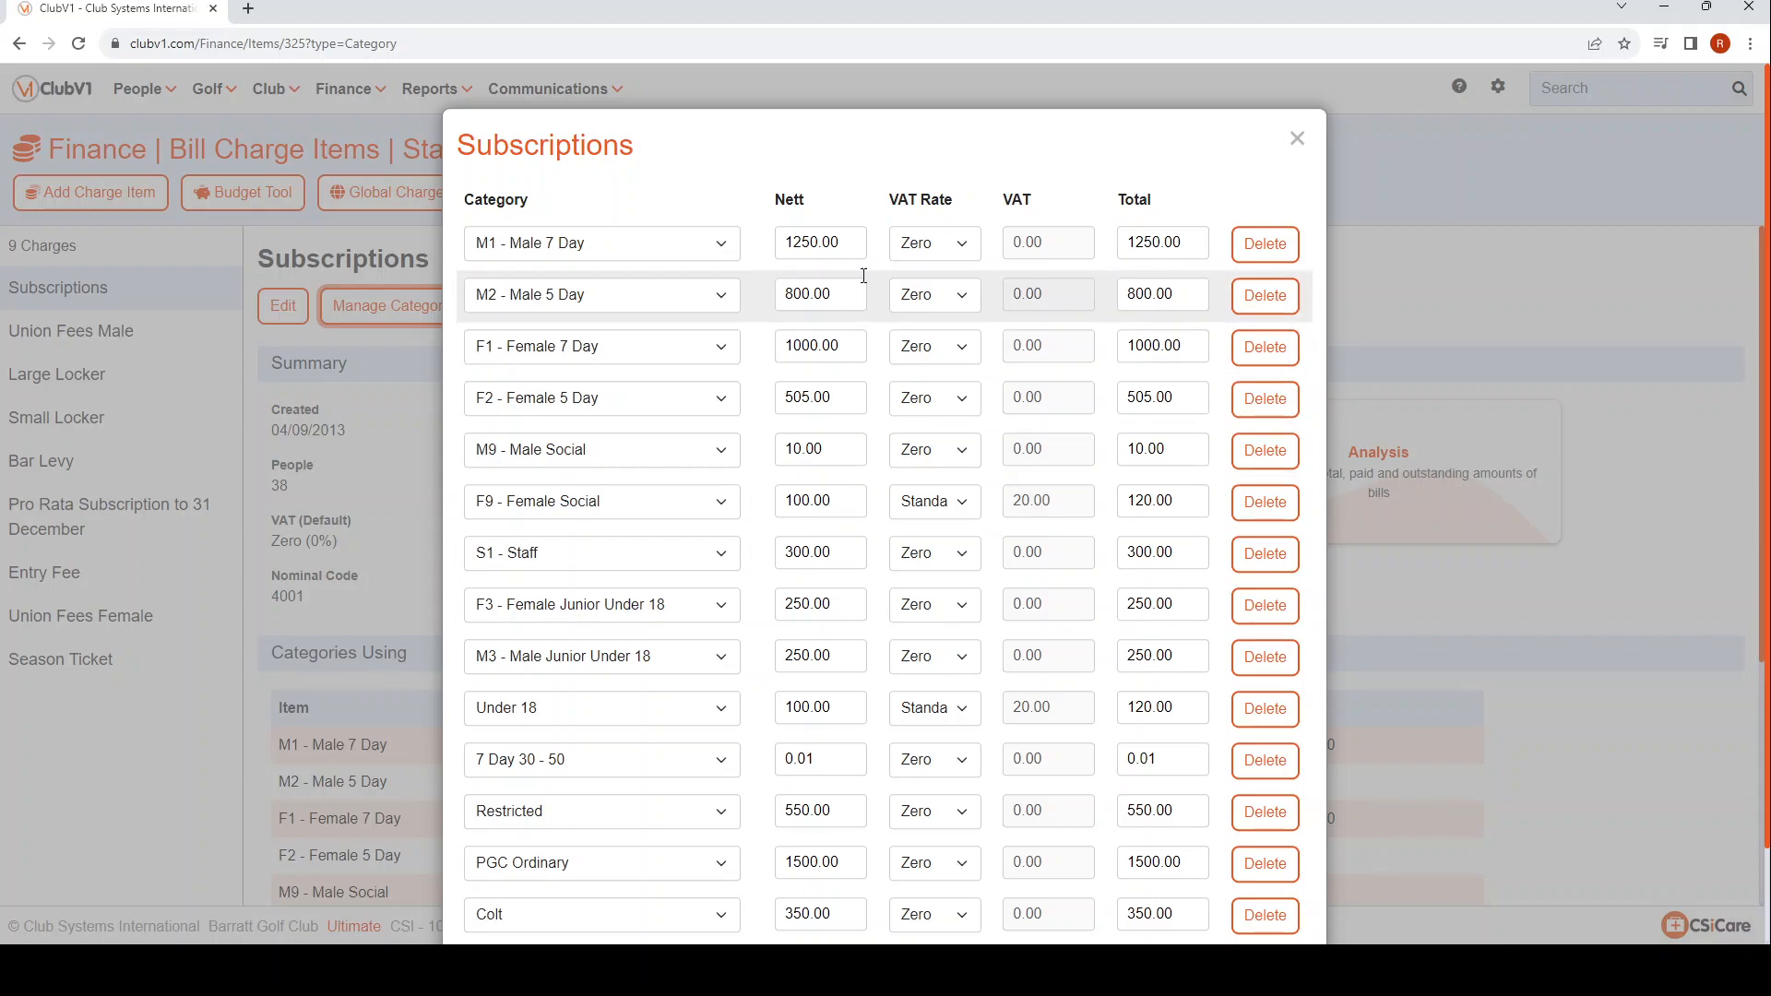
left_click(1297, 140)
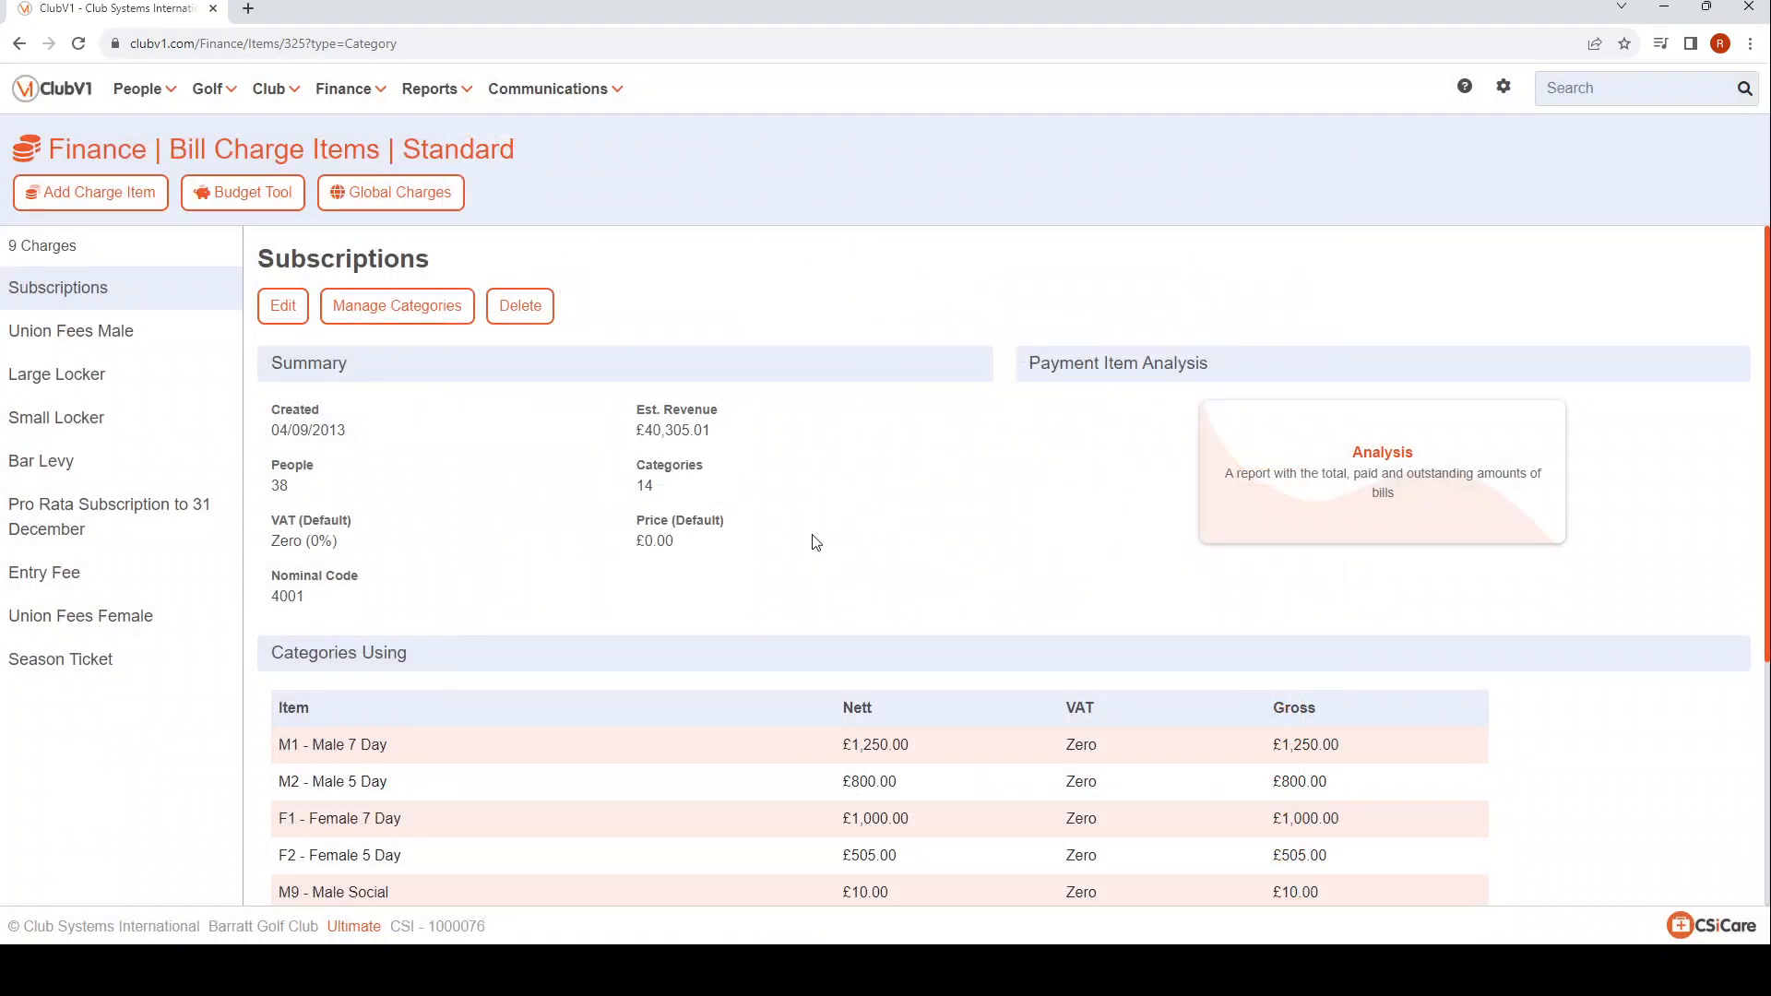
Apply a 5% increase to the charge totals in the Budget Tool.
left_click(239, 199)
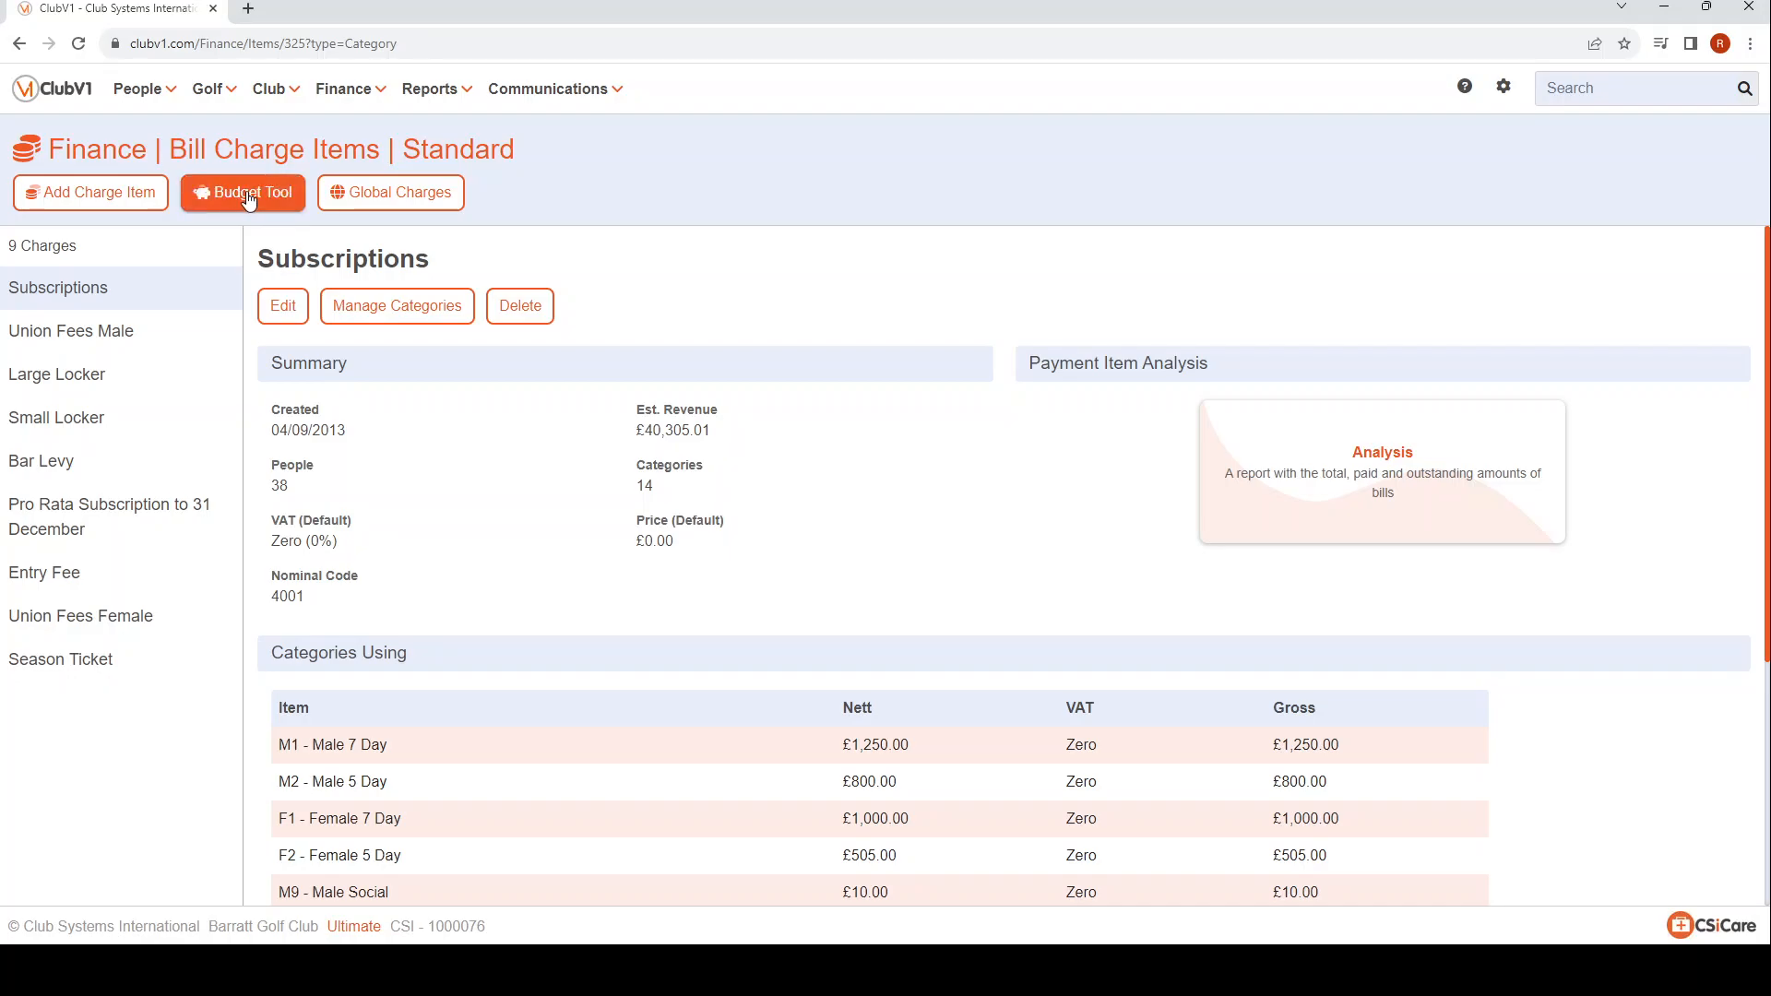
left_click(248, 200)
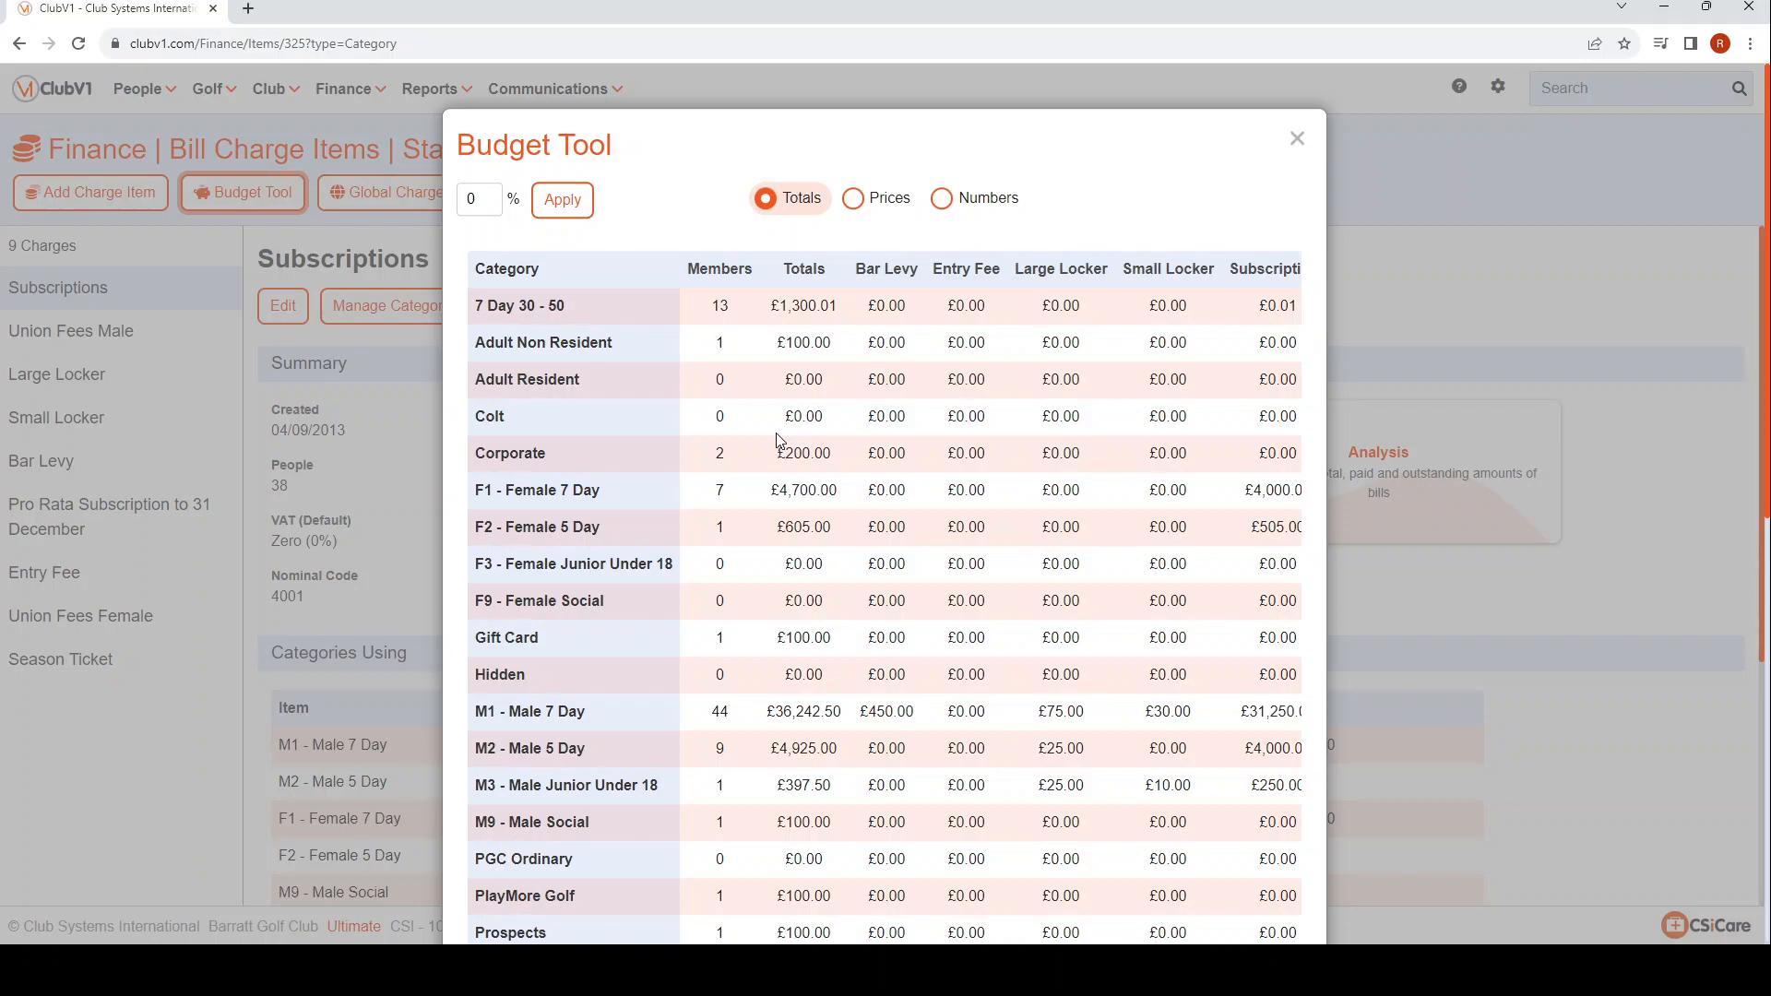
left_click(474, 199)
left_click_drag(474, 199, 451, 204)
type("5")
left_click(643, 221)
left_click(580, 203)
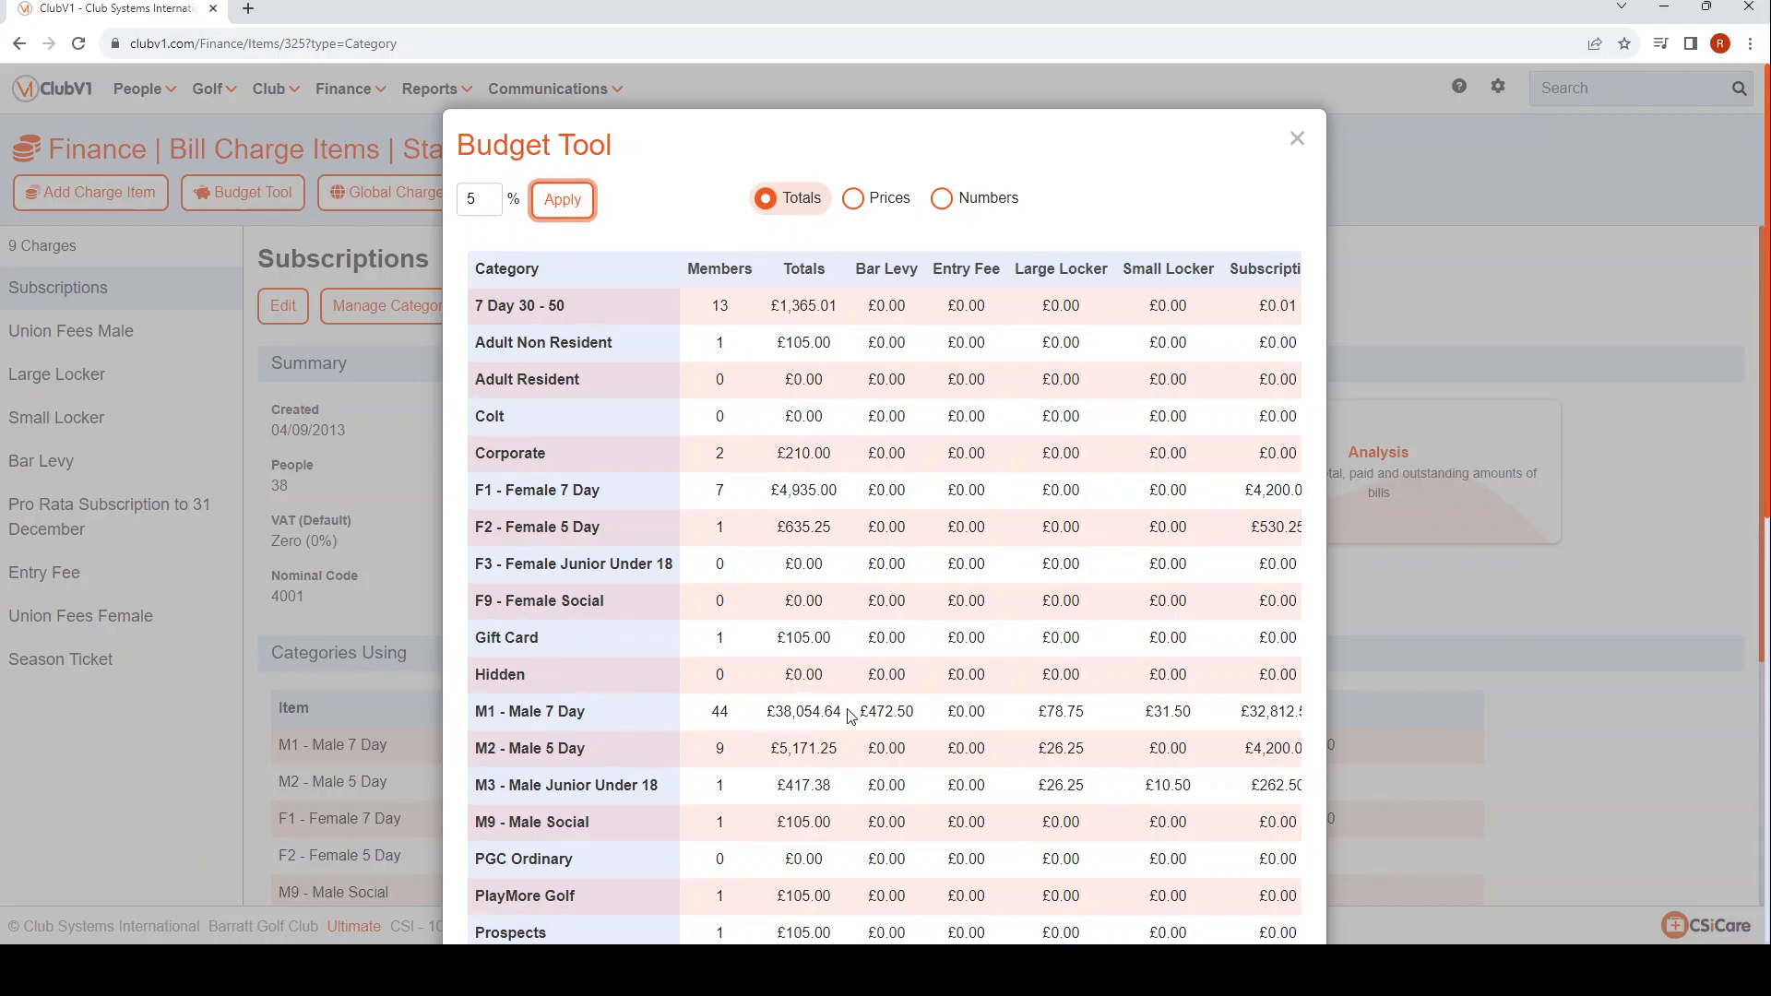
Review the projected M1 - Male 7 Day and overall totals in the Budget Tool, and check the Subscriptions category prices.
left_click_drag(843, 716, 767, 716)
left_click(697, 717)
scroll(839, 691, "down", 9)
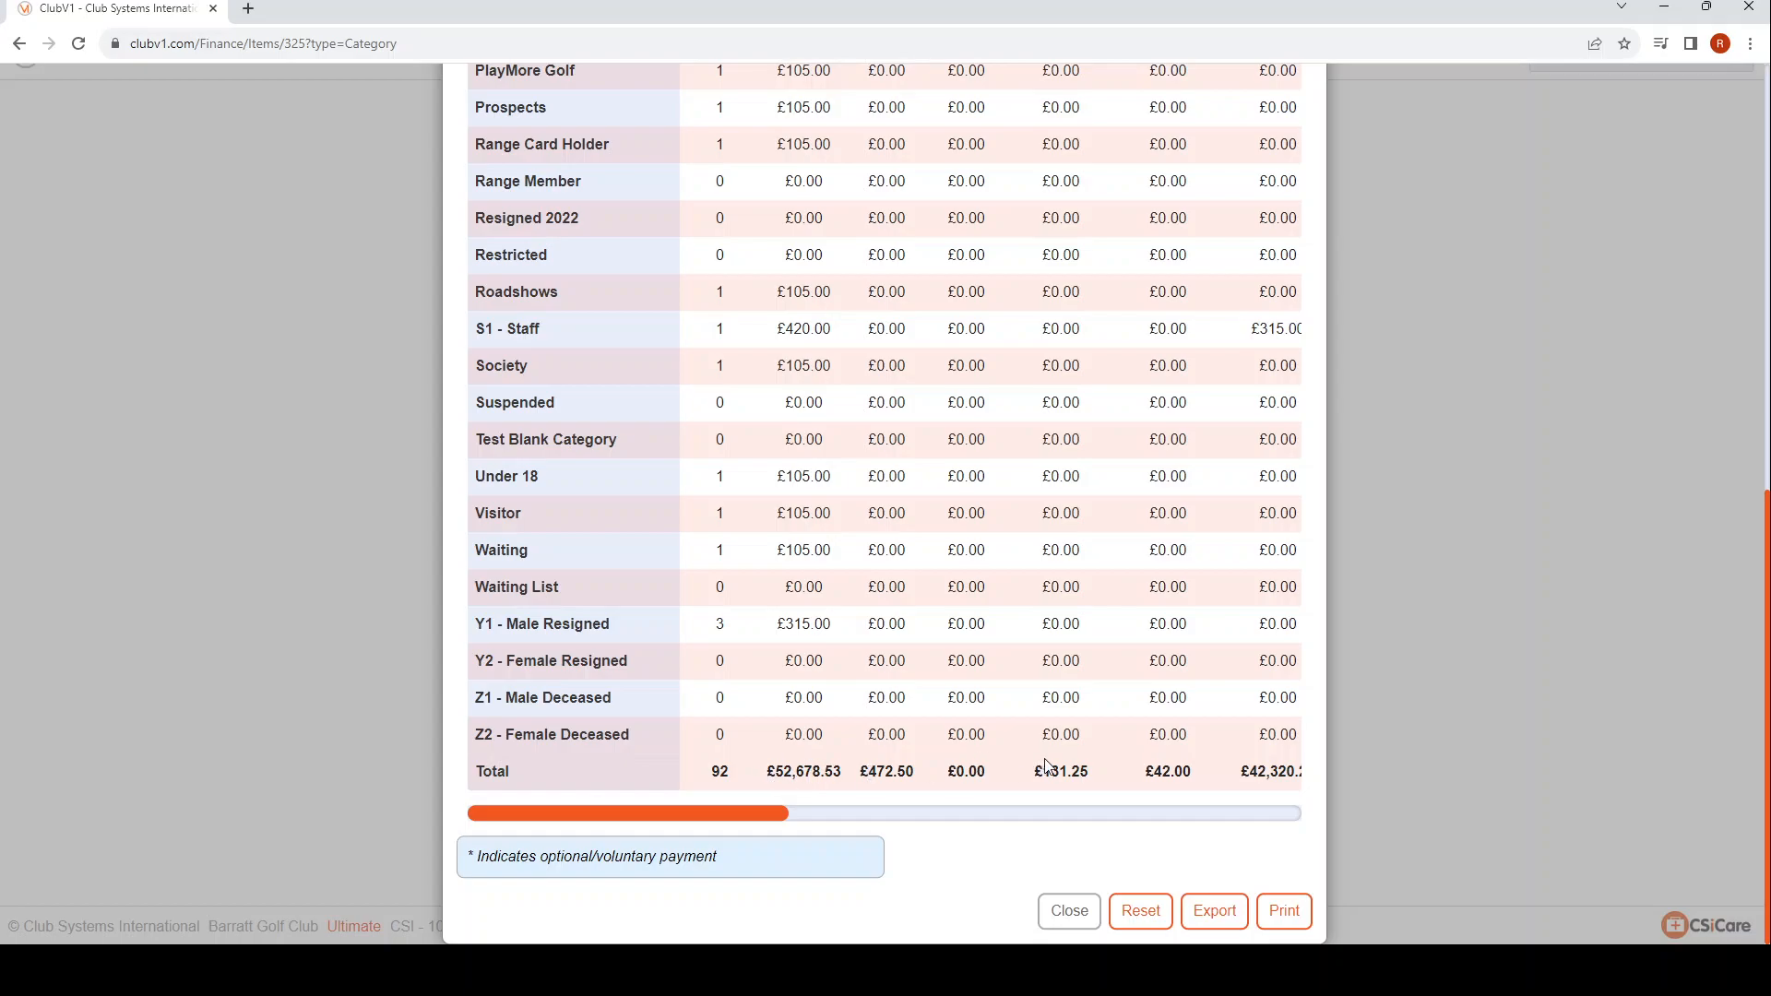
scroll(895, 583, "up", 10)
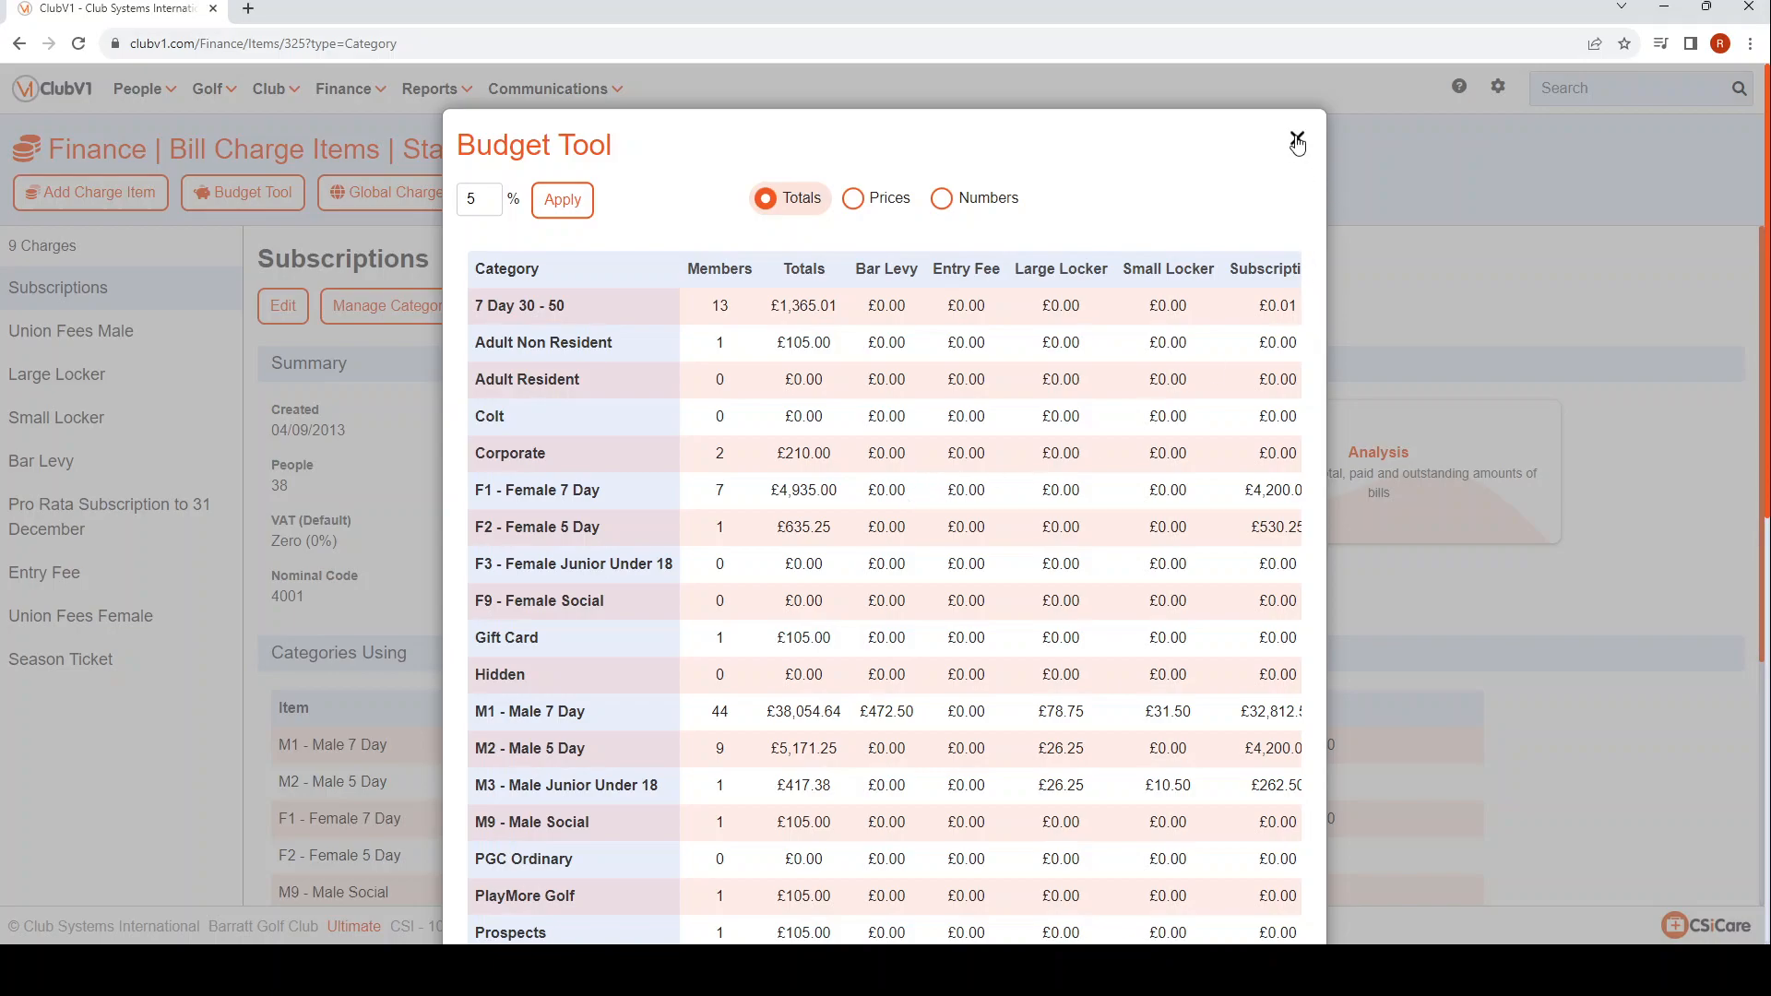
left_click(1297, 141)
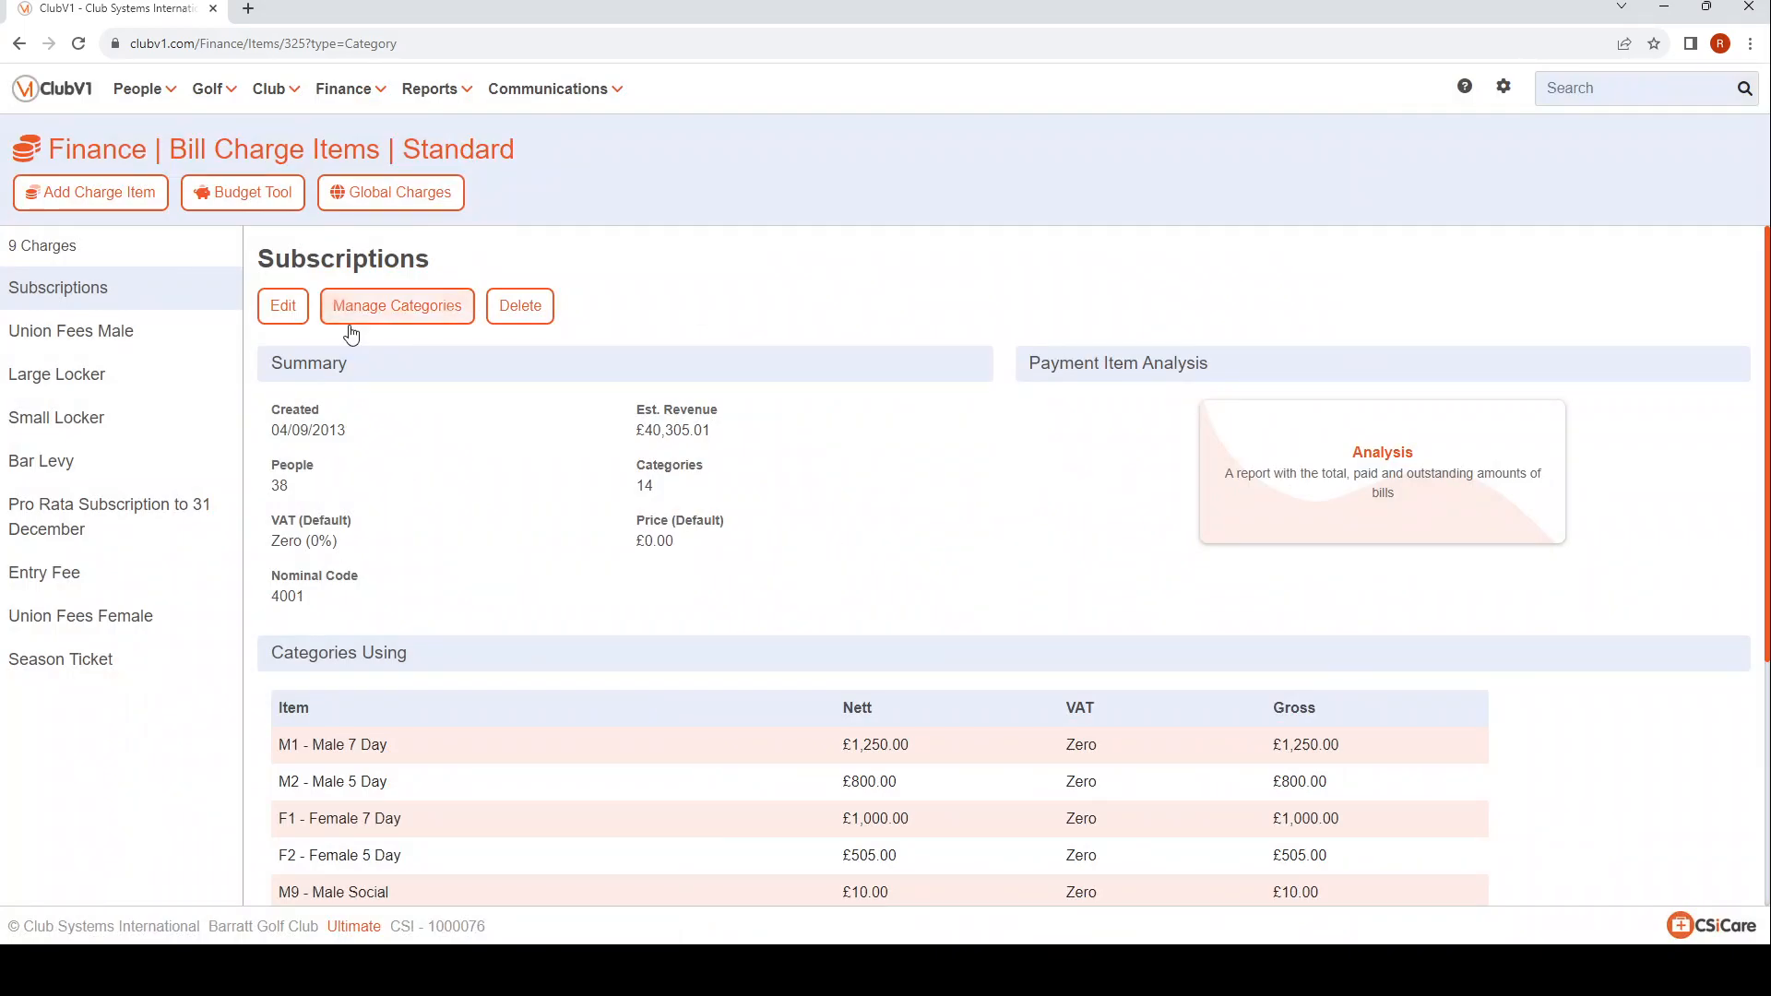
left_click(436, 312)
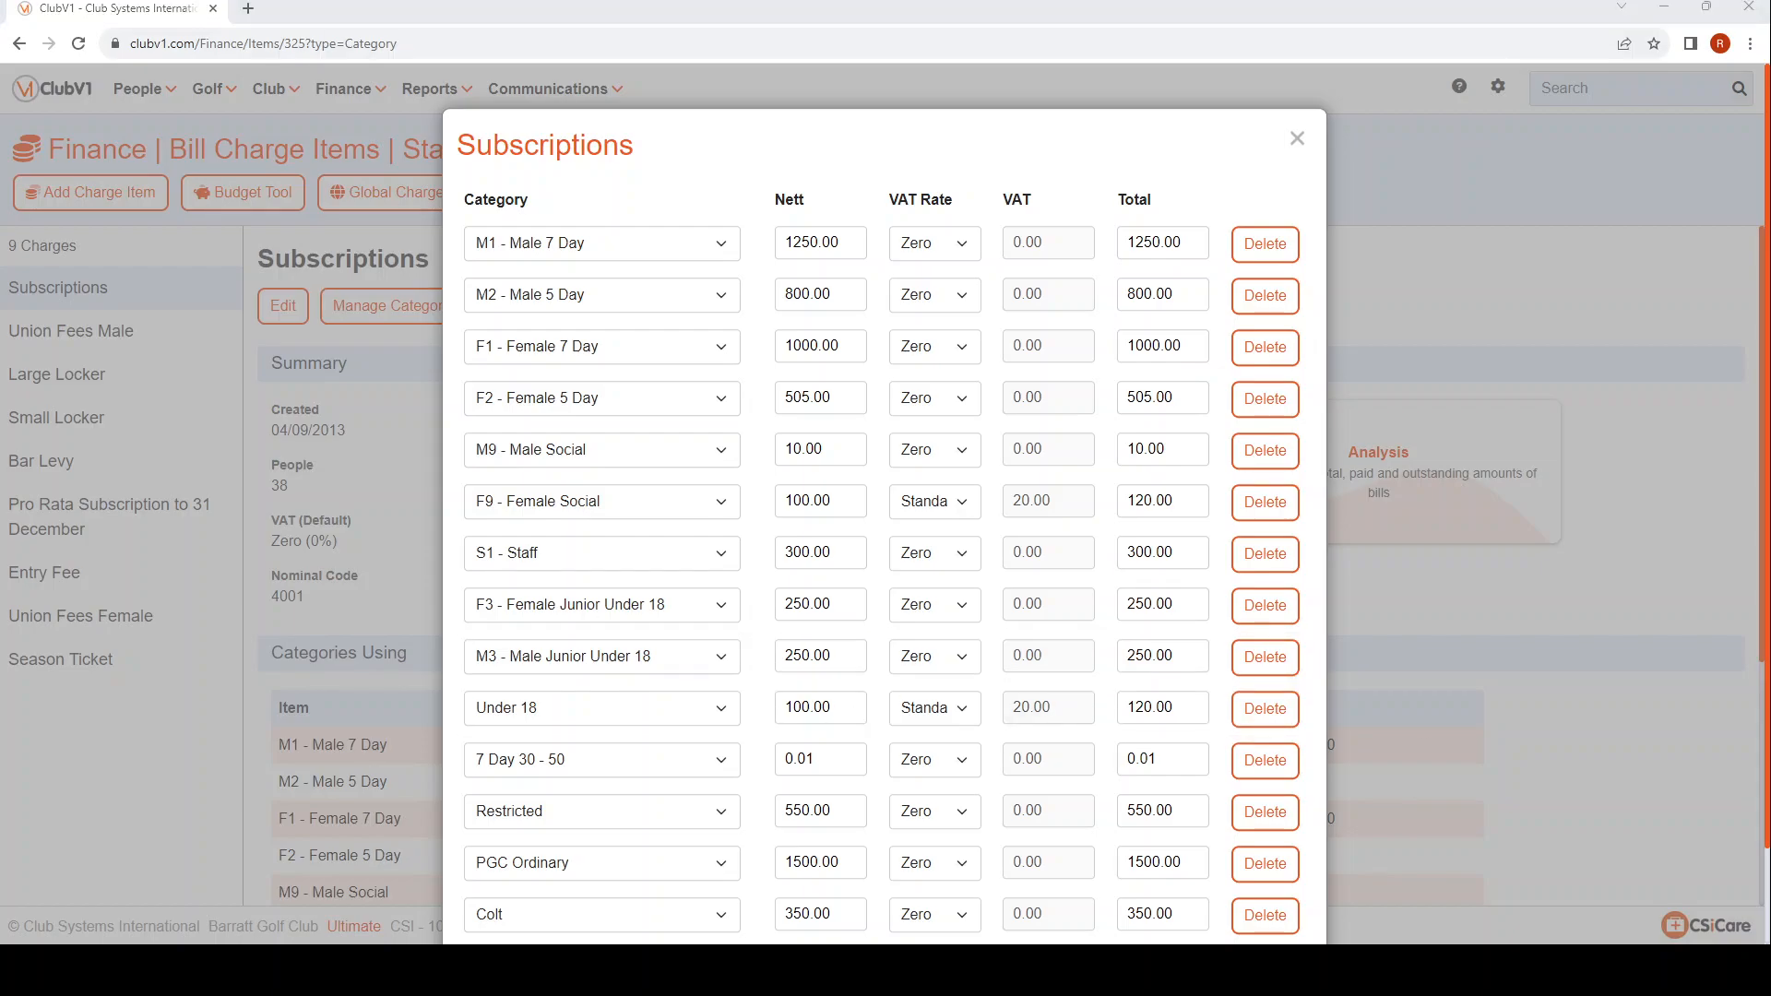
left_click(1297, 138)
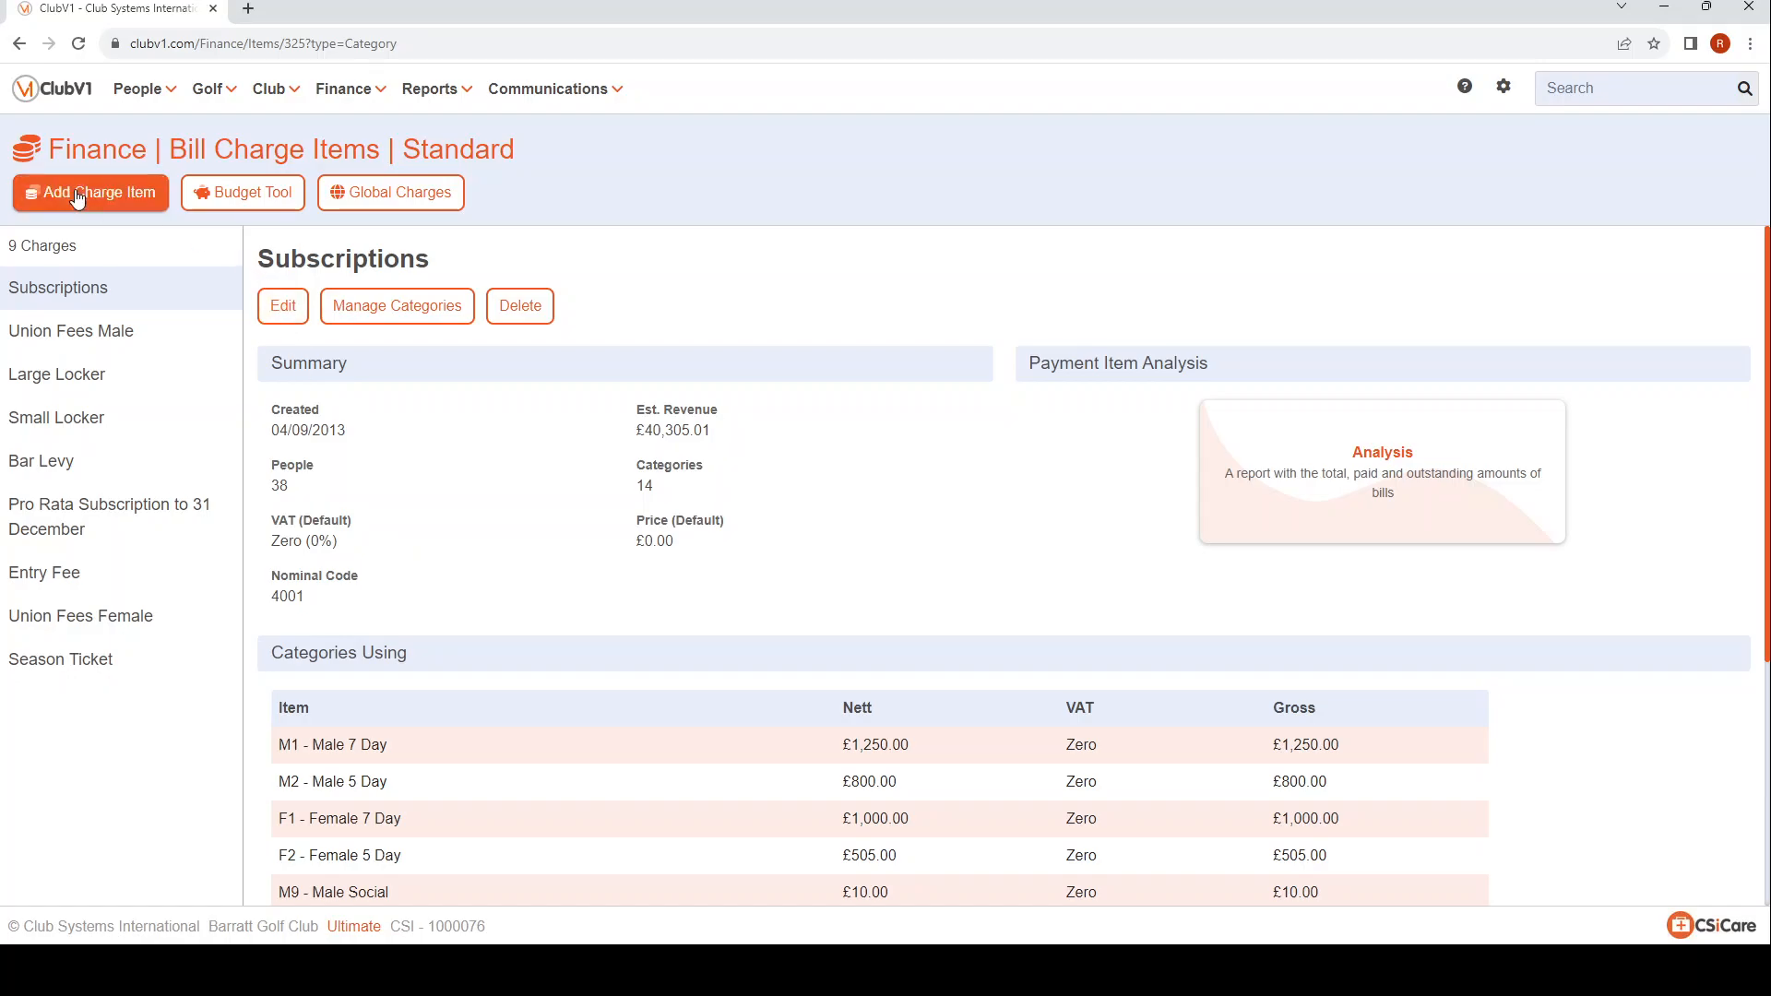
Start a new charge item described as Clubhouse Fund with a default gross price of 100.
left_click(134, 195)
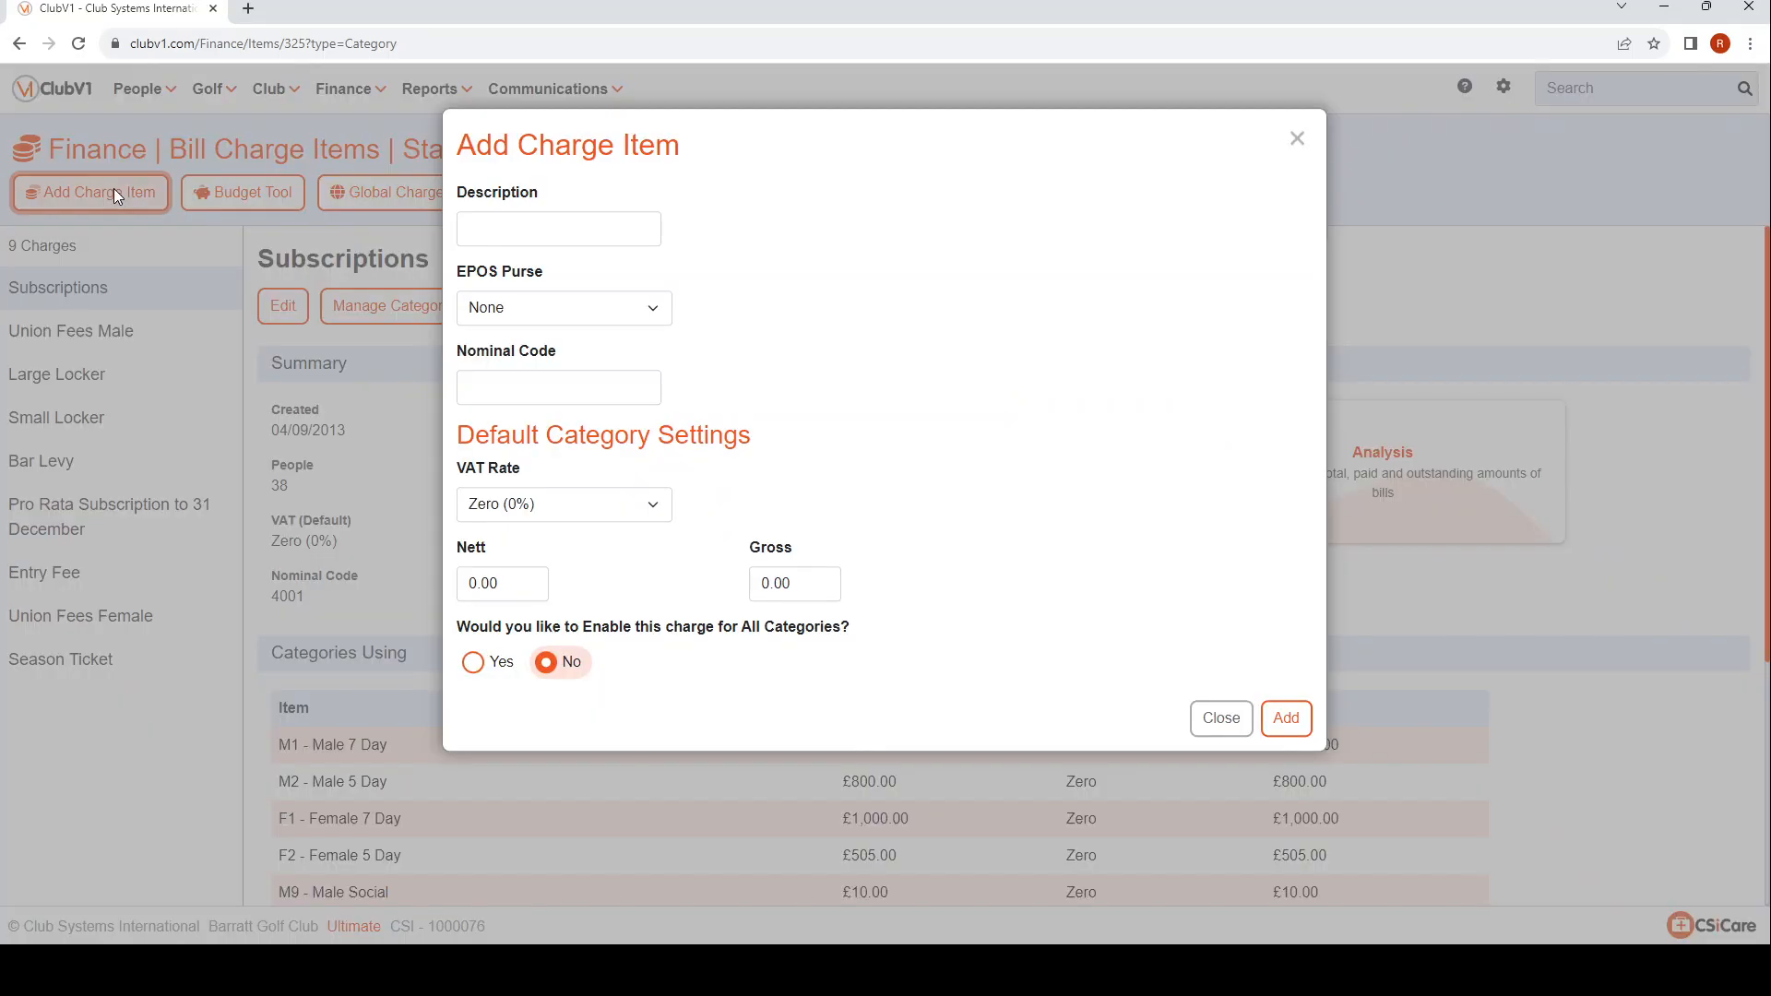
left_click(533, 240)
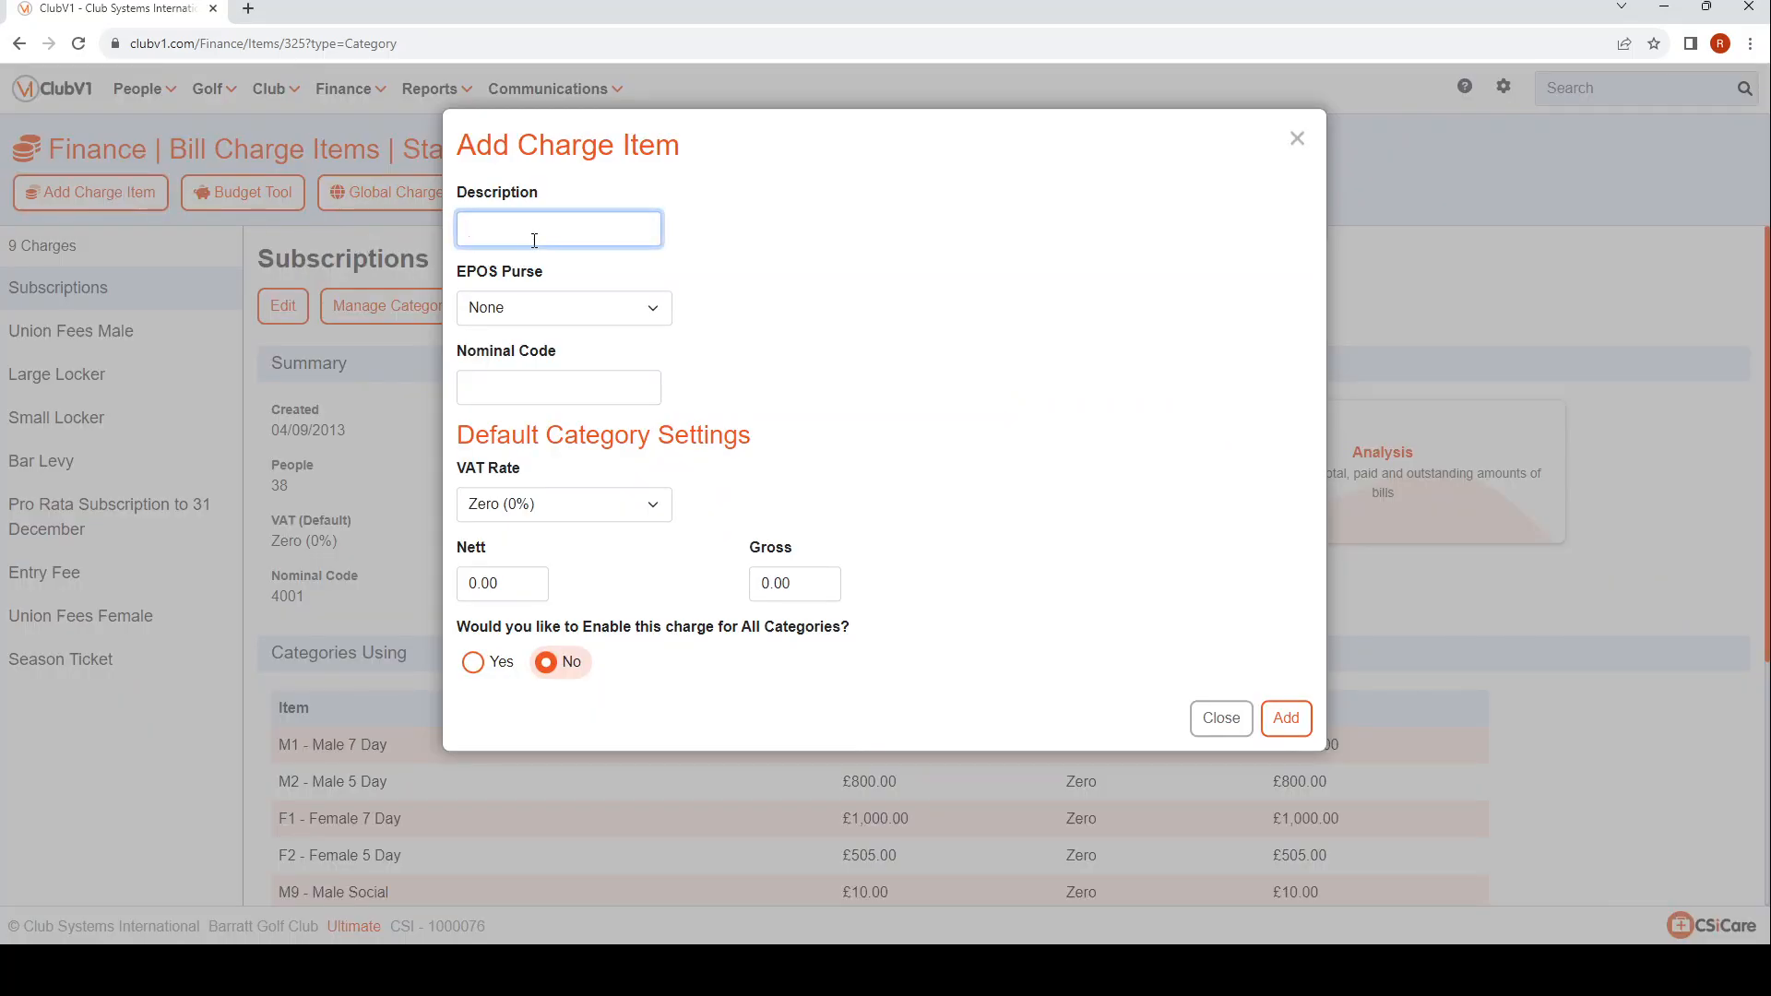
left_click(606, 274)
left_click(848, 288)
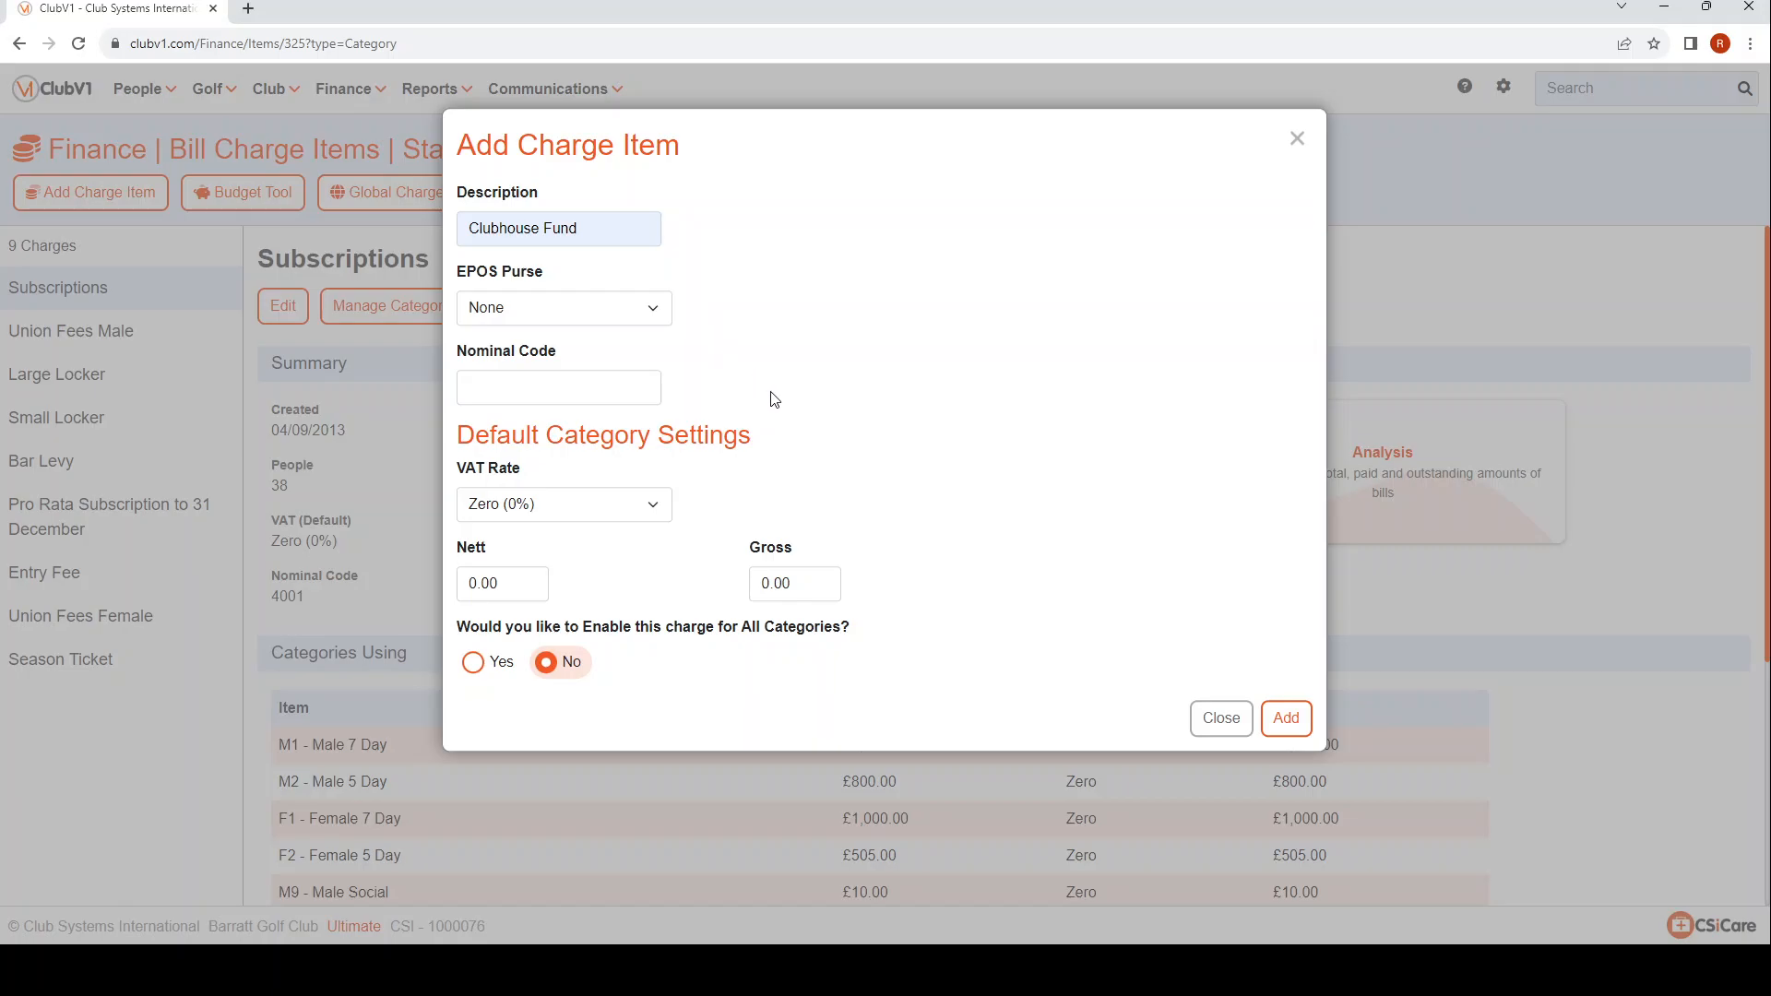
left_click(804, 586)
type("100")
left_click(1086, 590)
Enable the Clubhouse Fund charge for categories and clear every preselected category from its category list.
left_click(474, 672)
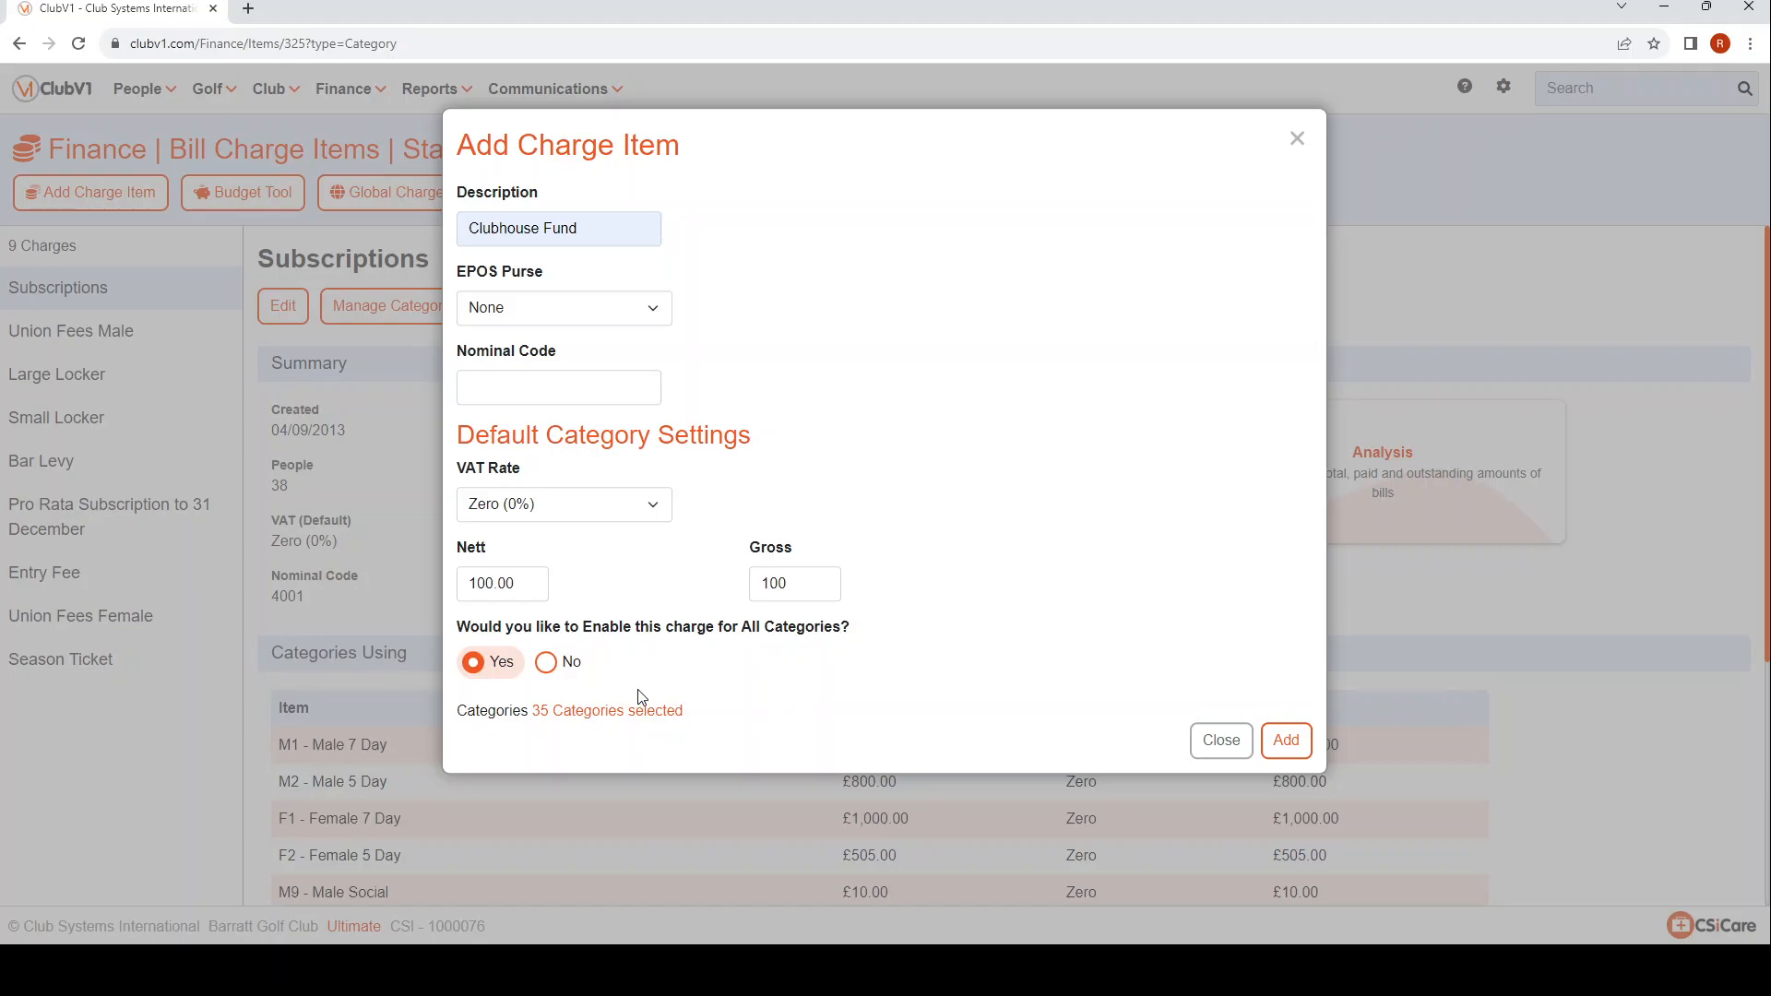
left_click(619, 720)
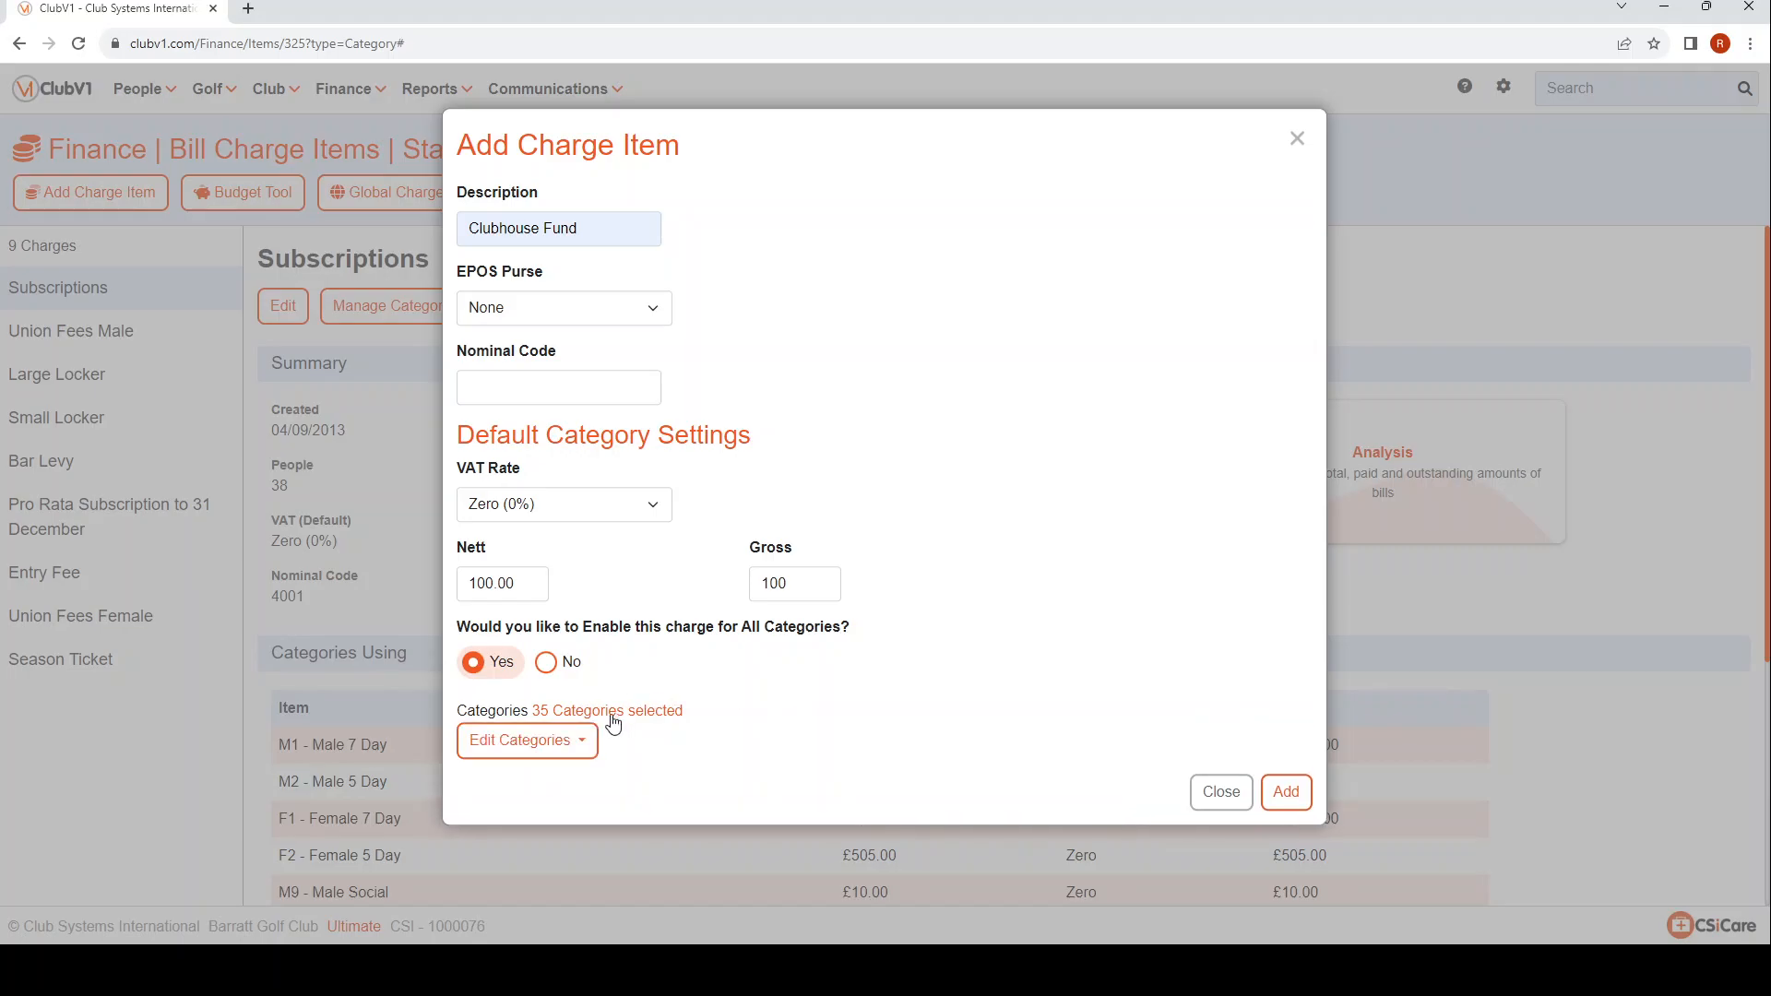
left_click(571, 743)
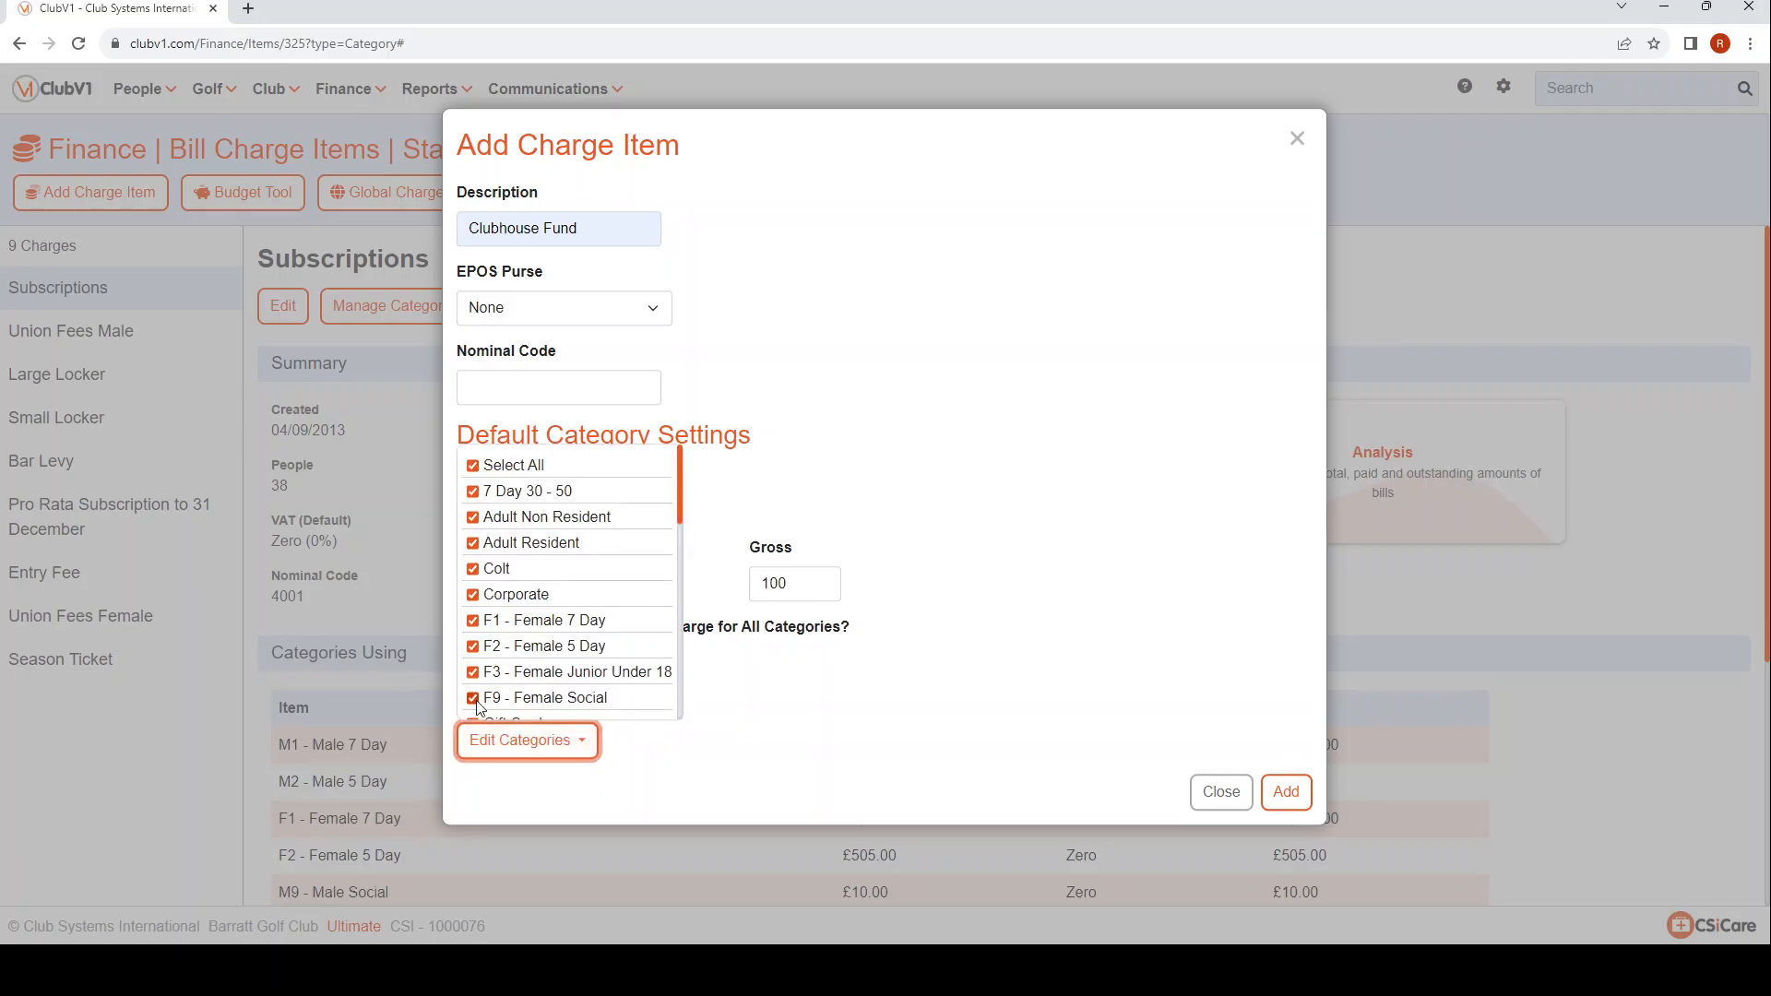
left_click(475, 467)
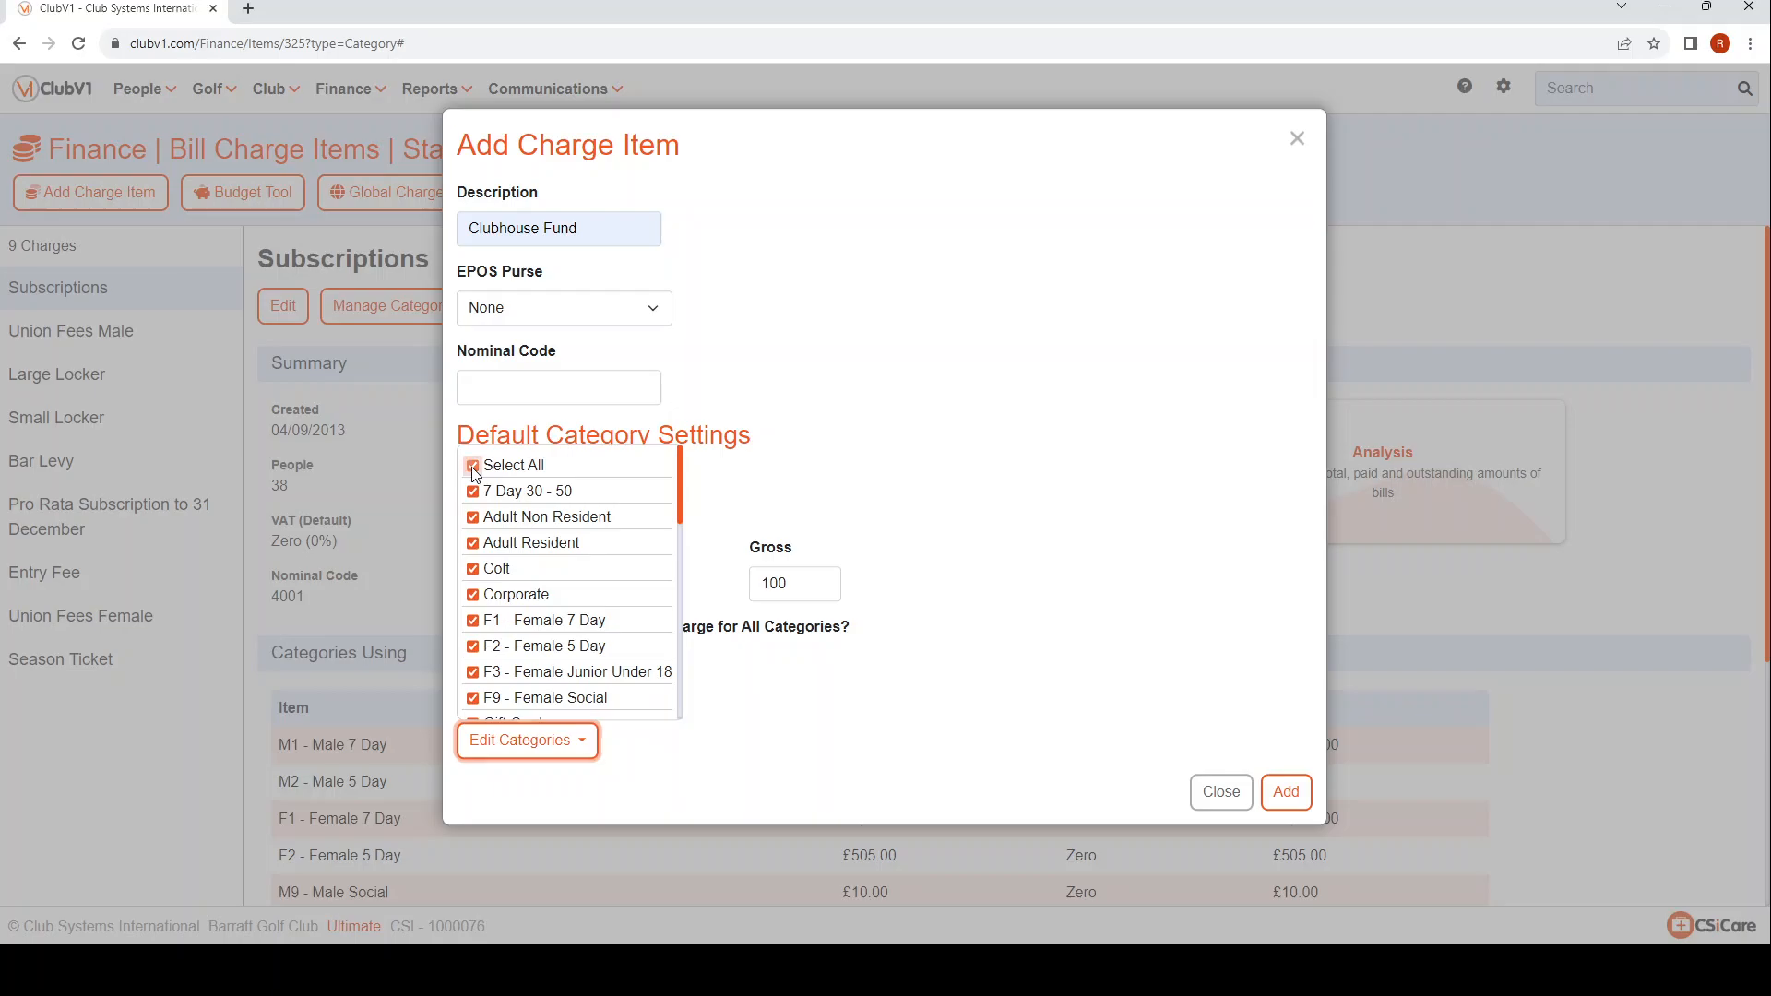
left_click(474, 493)
left_click(474, 494)
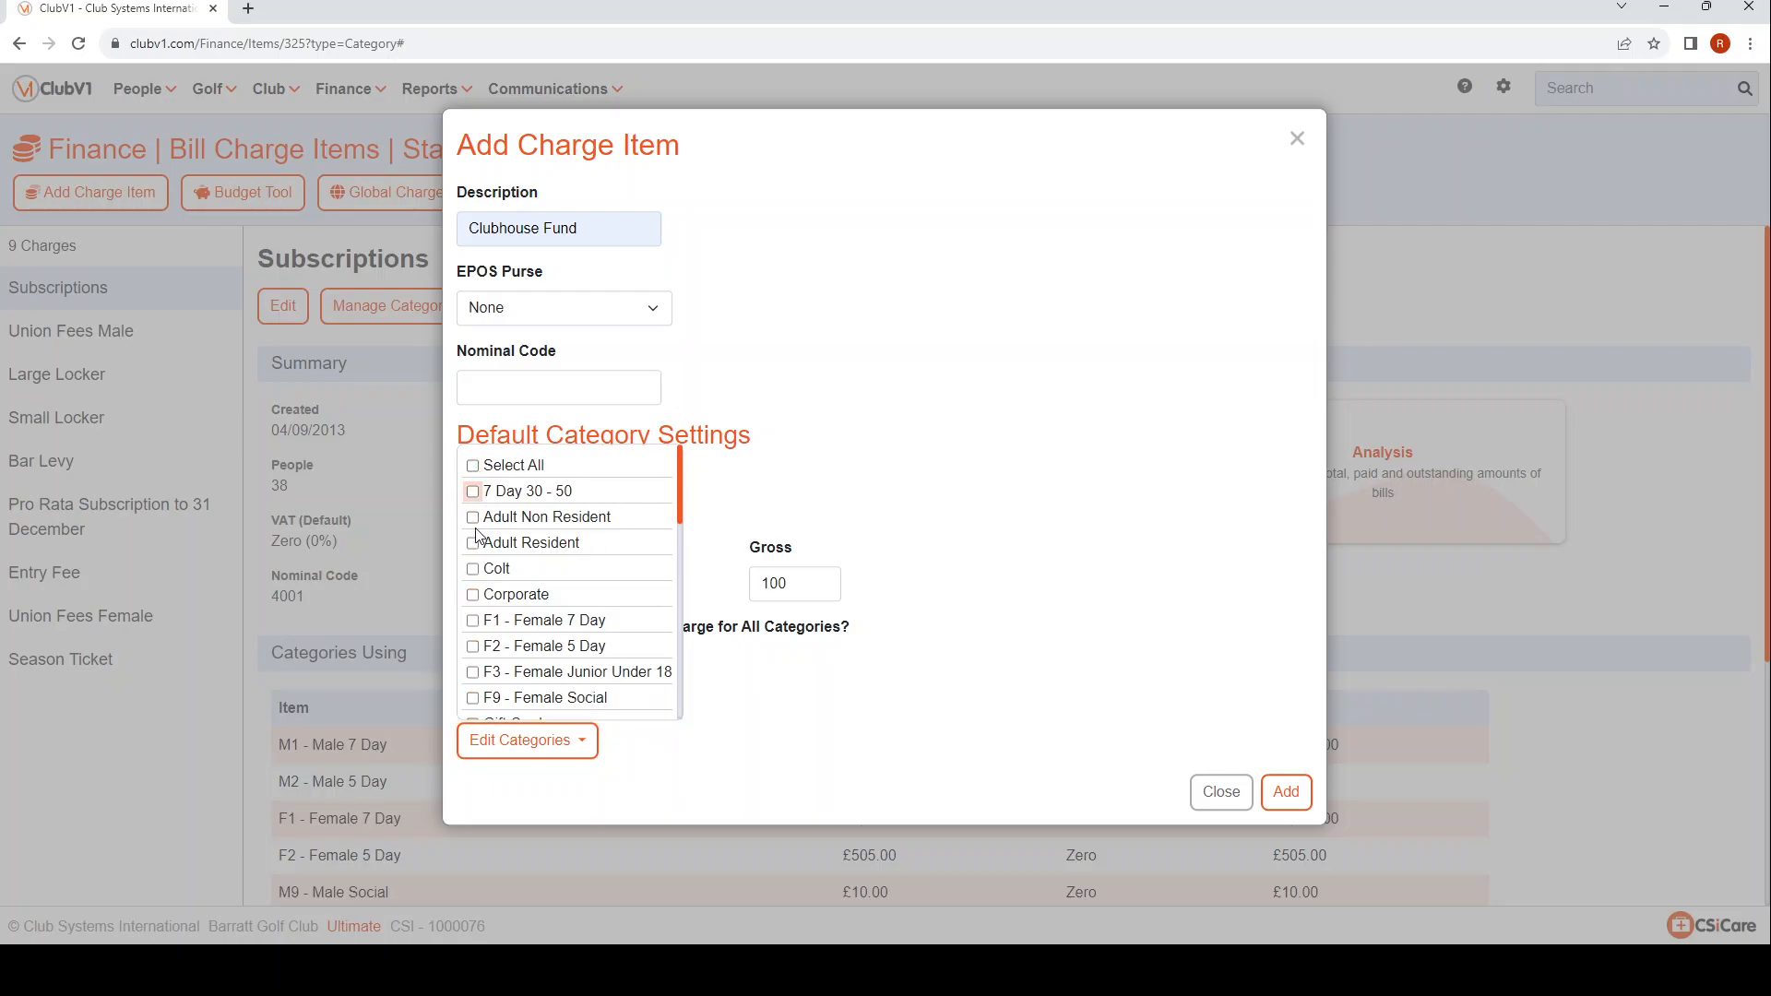
Select categories F1 - Female 7 Day, F2 - Female 5 Day, M1 - Male 7 Day and M2 - Male 5 Day, add the charge item and open Clubhouse Fund.
left_click(473, 621)
left_click(473, 647)
scroll(584, 639, "down", 3)
left_click(474, 498)
left_click(474, 526)
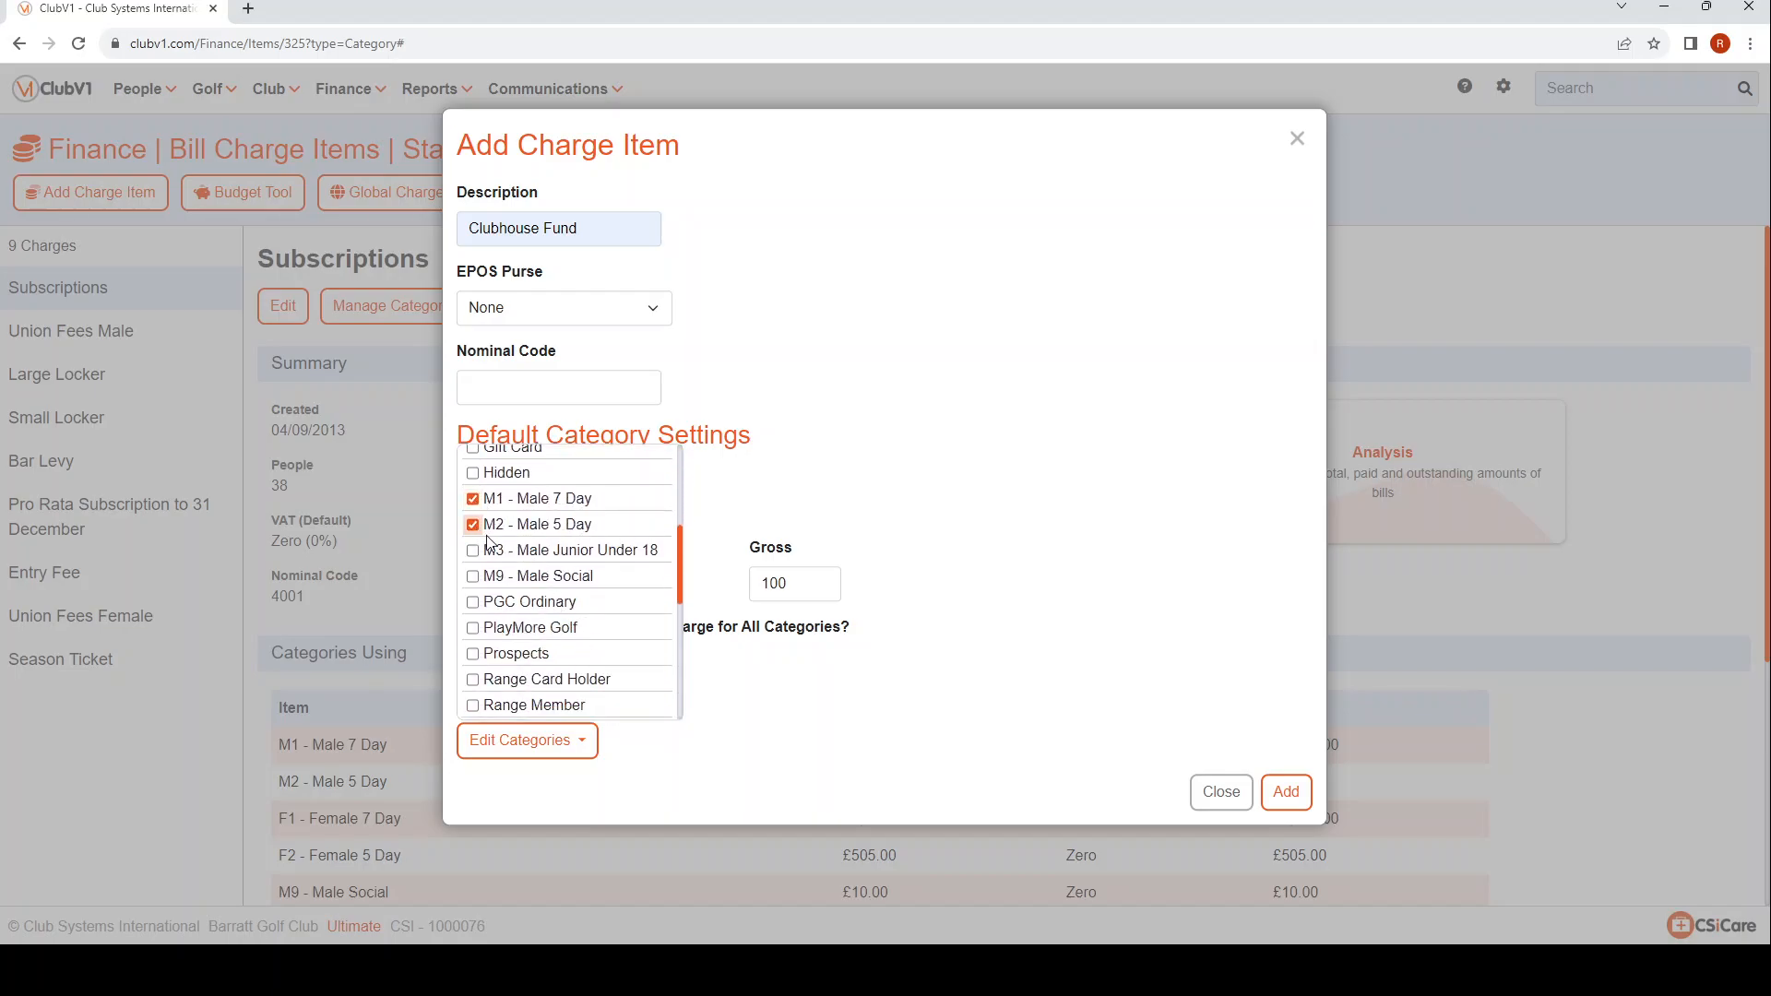
left_click(762, 748)
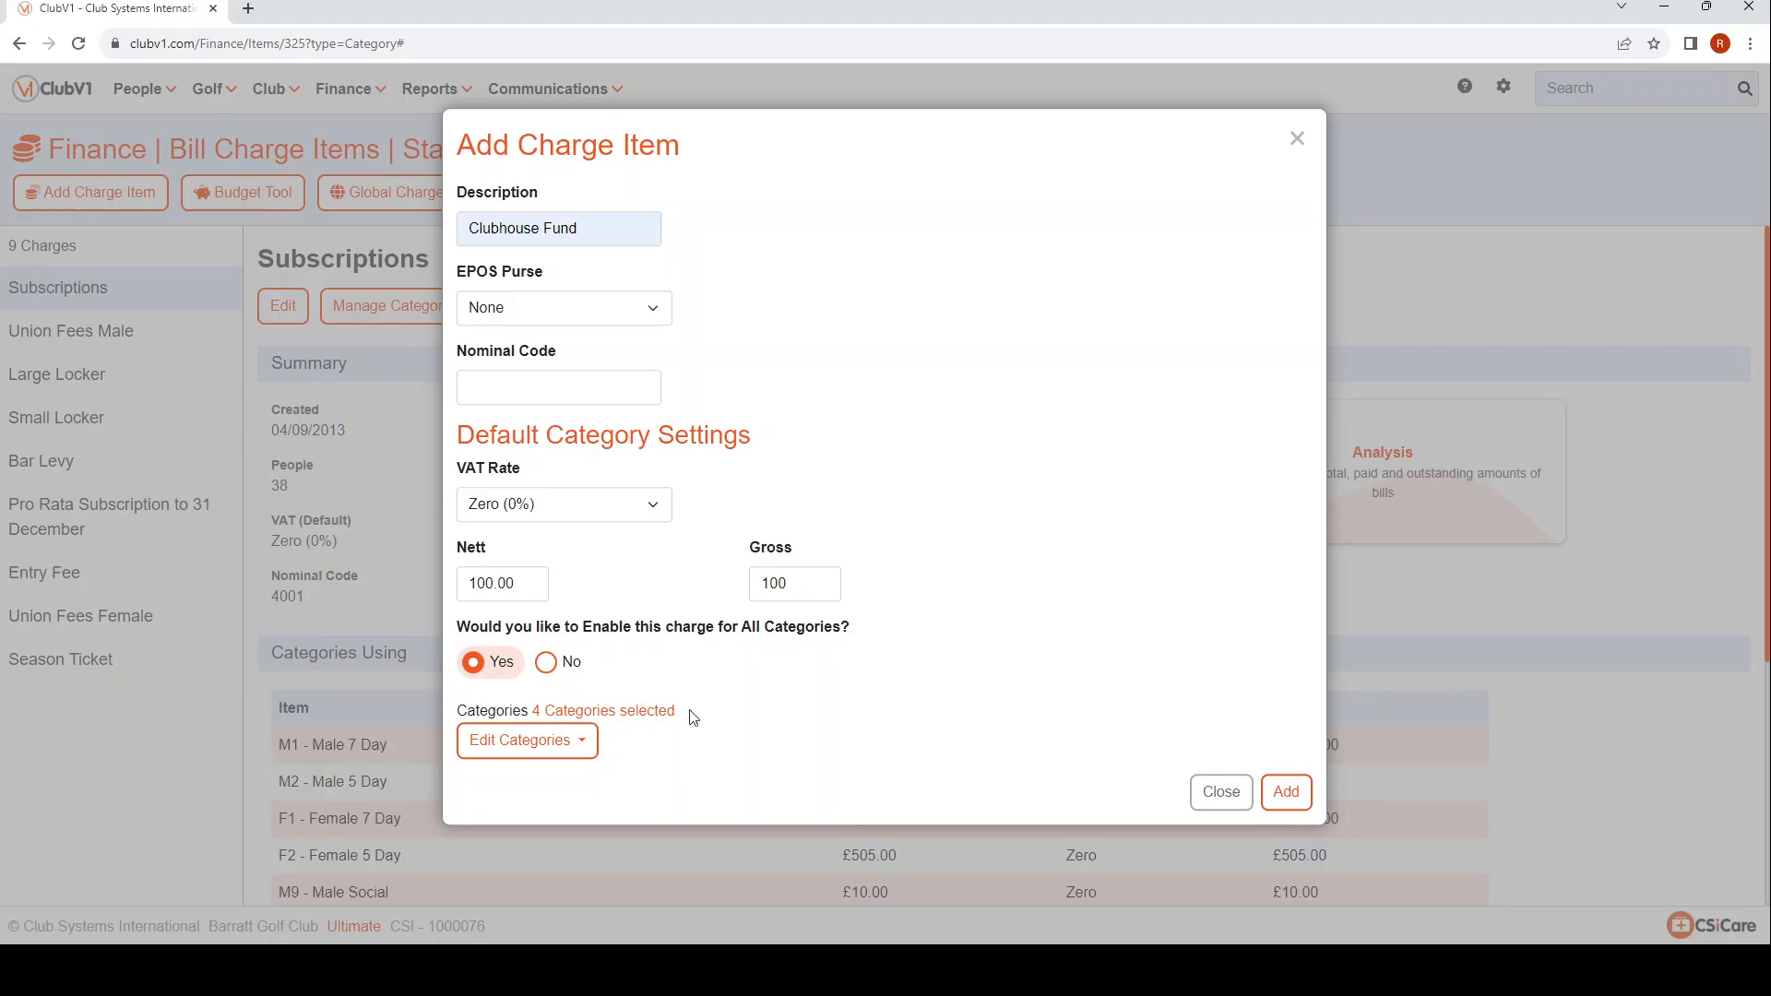
left_click(1289, 793)
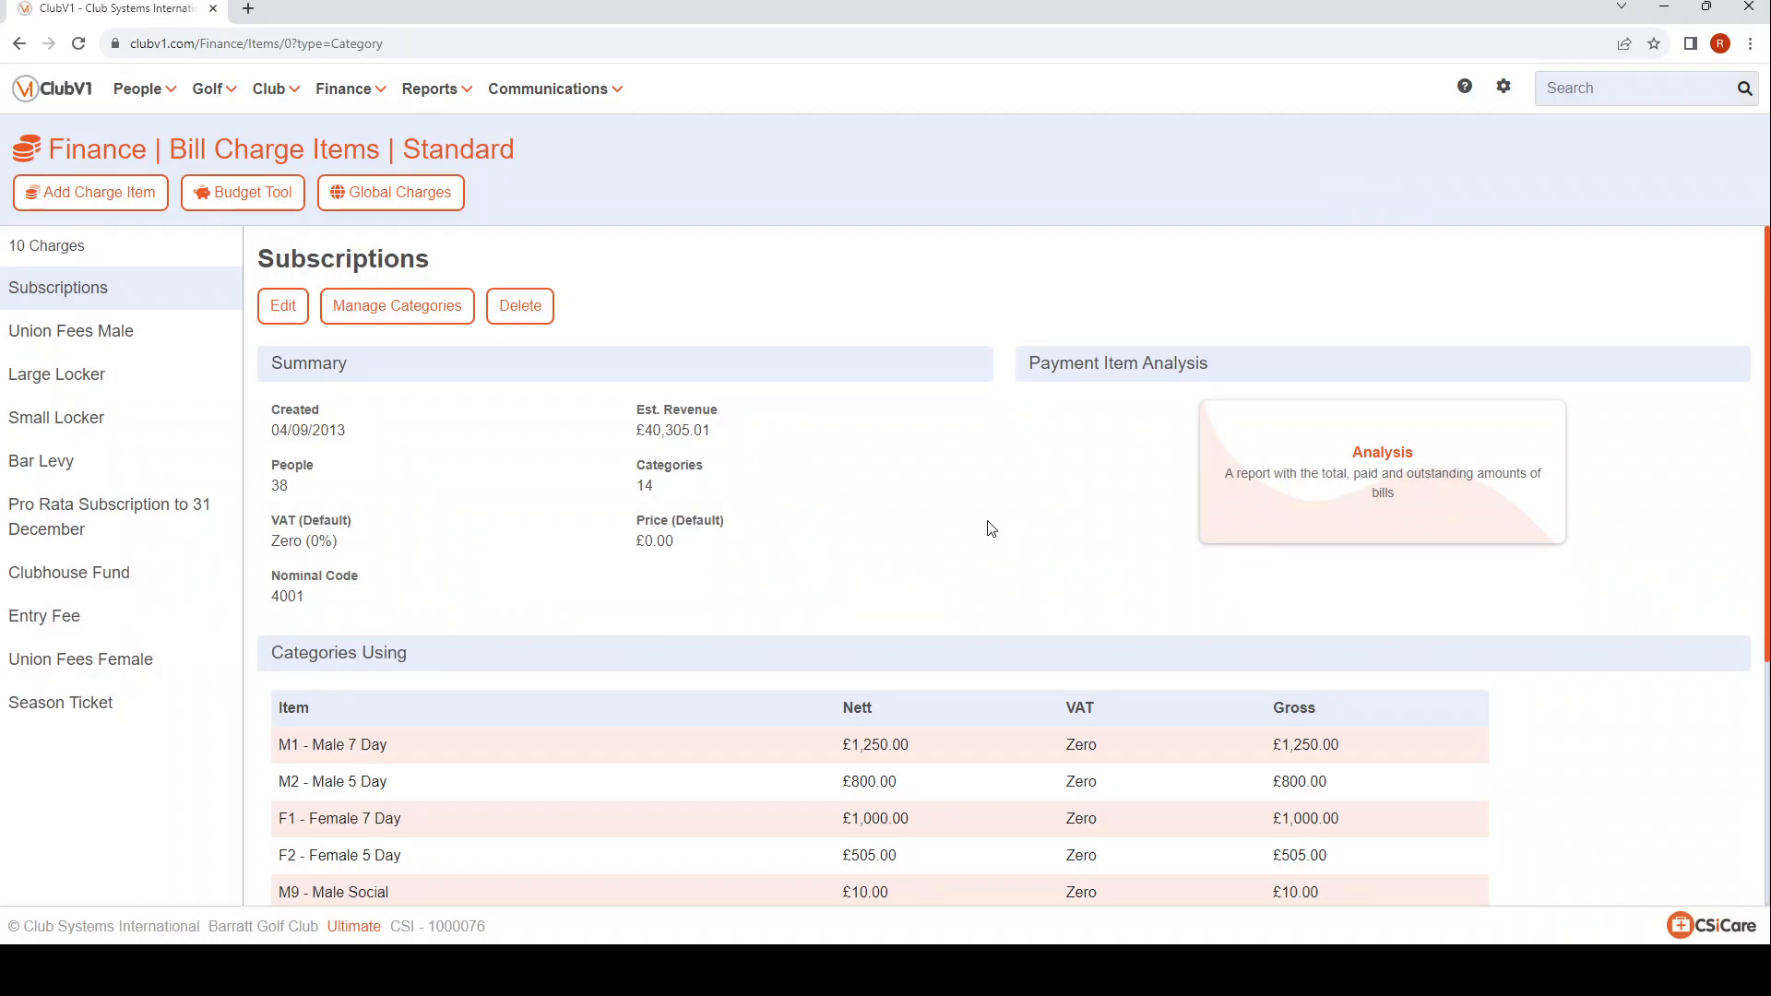
left_click(116, 573)
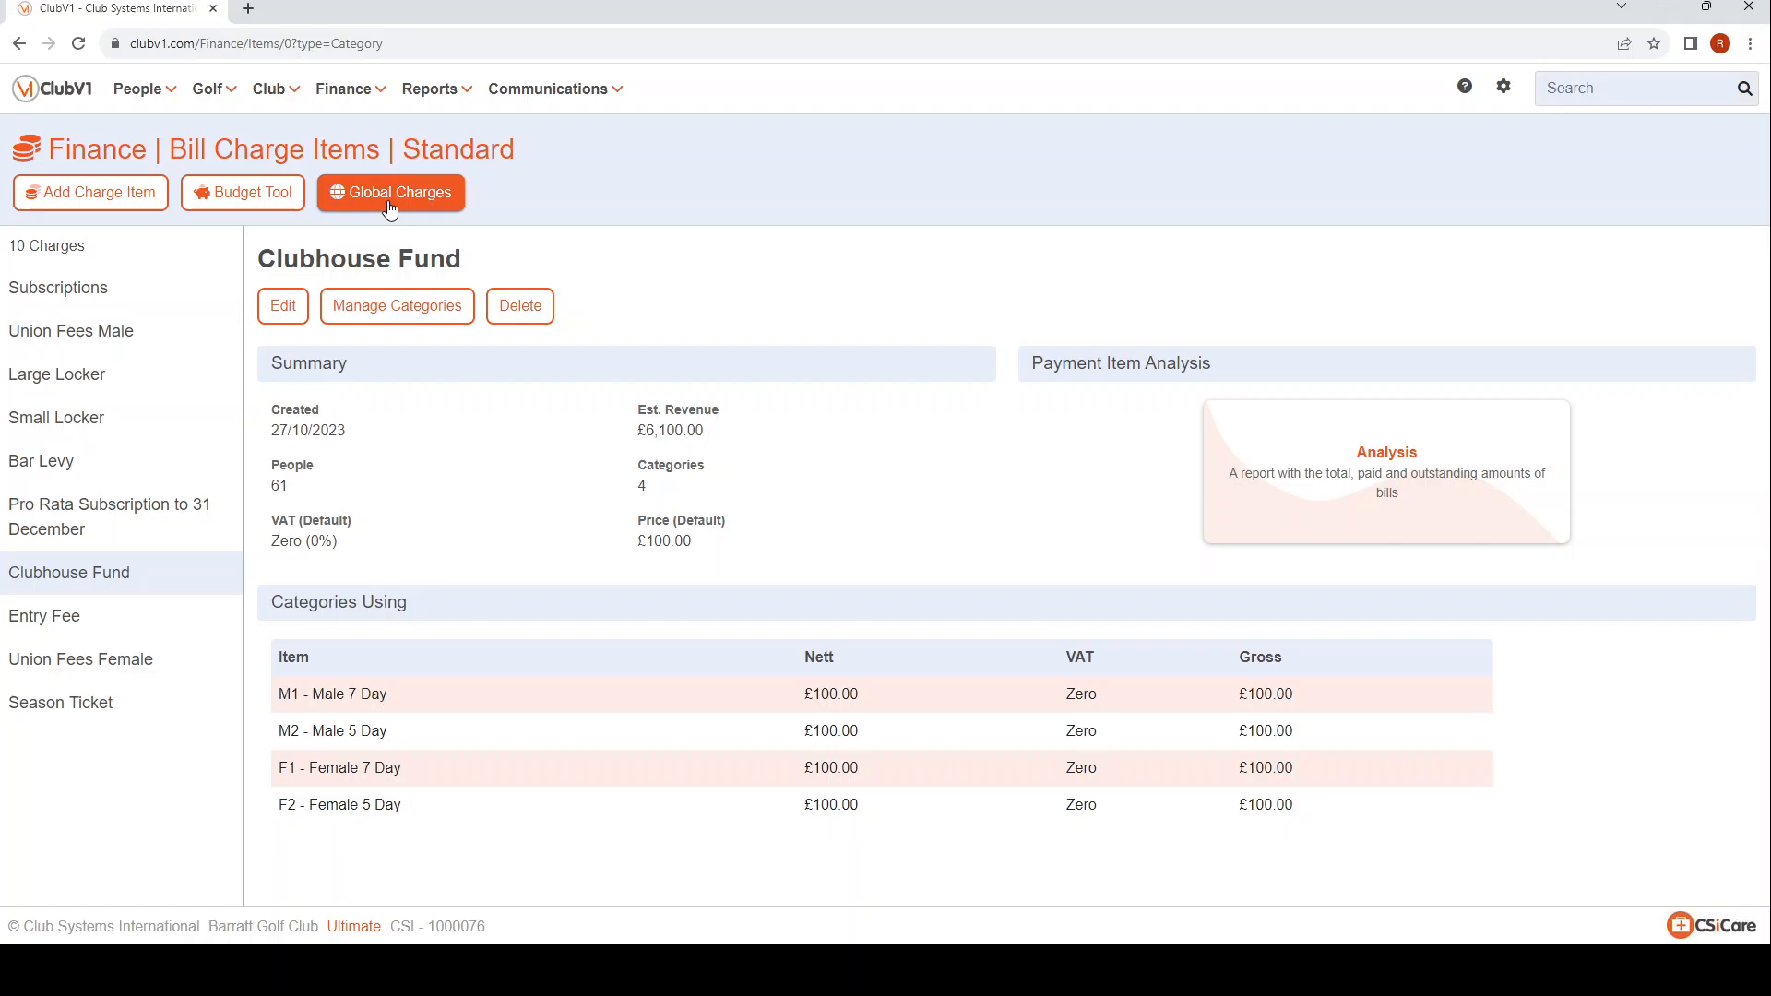
Set the Clubhouse Fund action to Off in the Global Charges Wizard and proceed to the people selection.
left_click(359, 192)
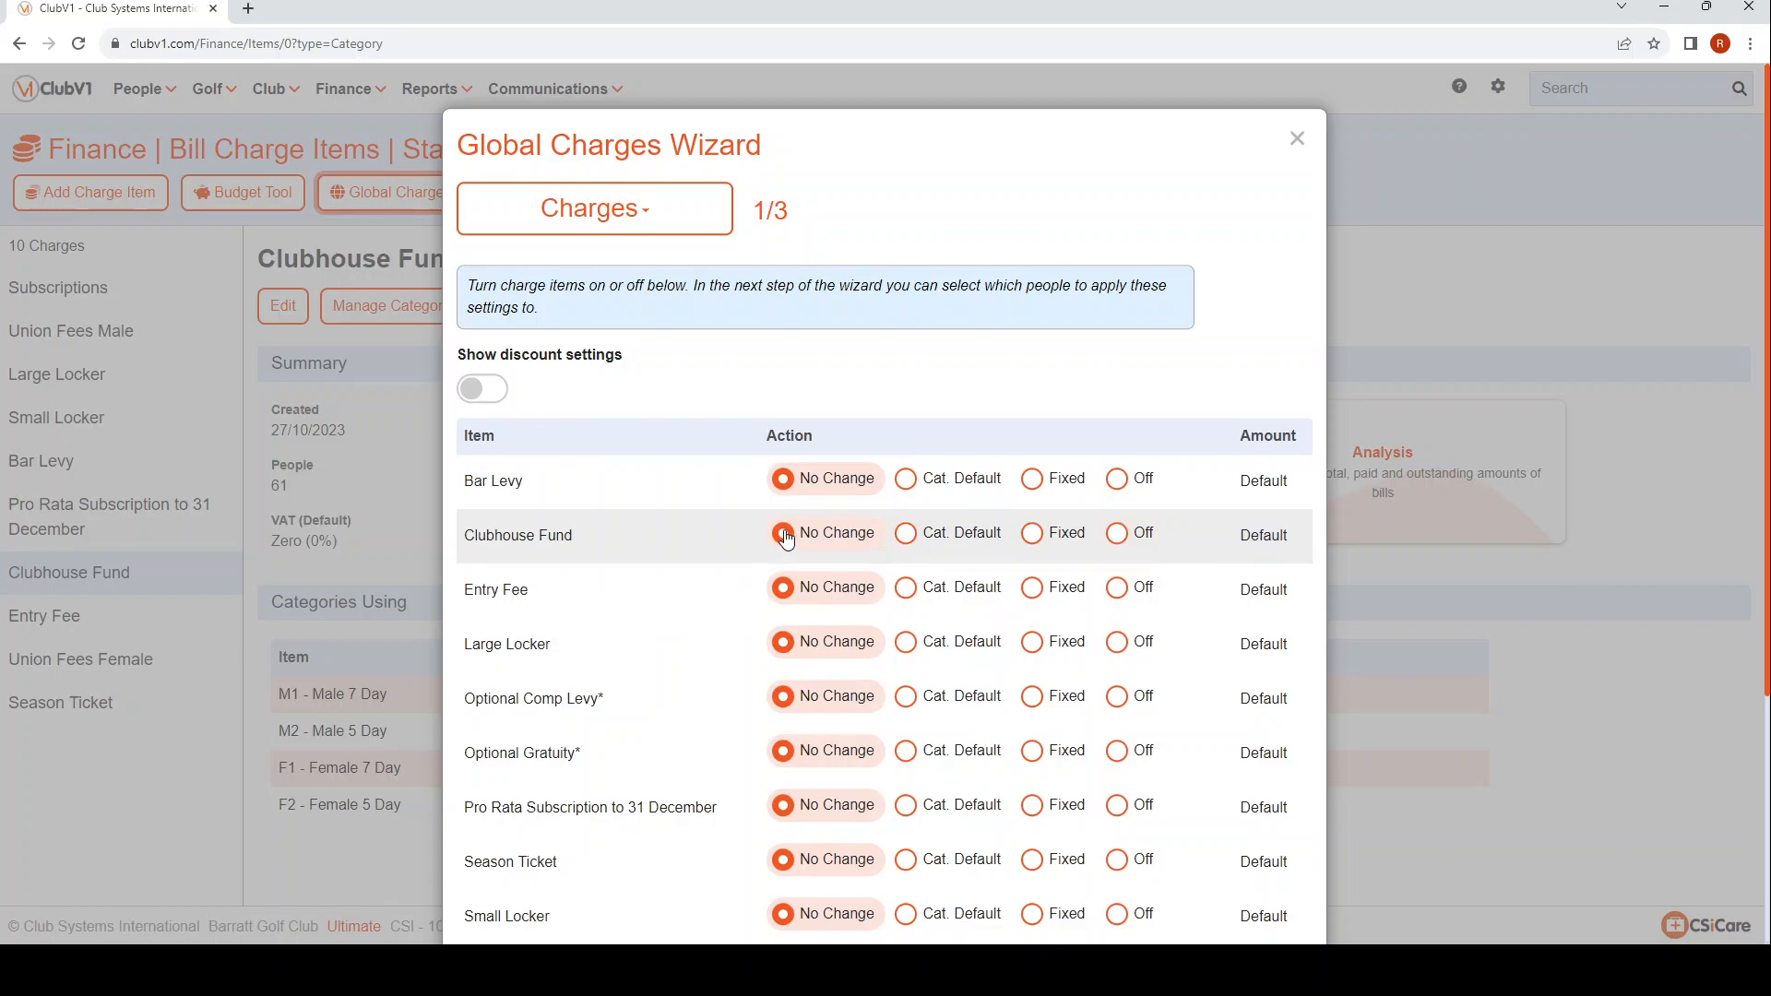
scroll(817, 854, "down", 4)
scroll(839, 726, "up", 4)
left_click(1117, 543)
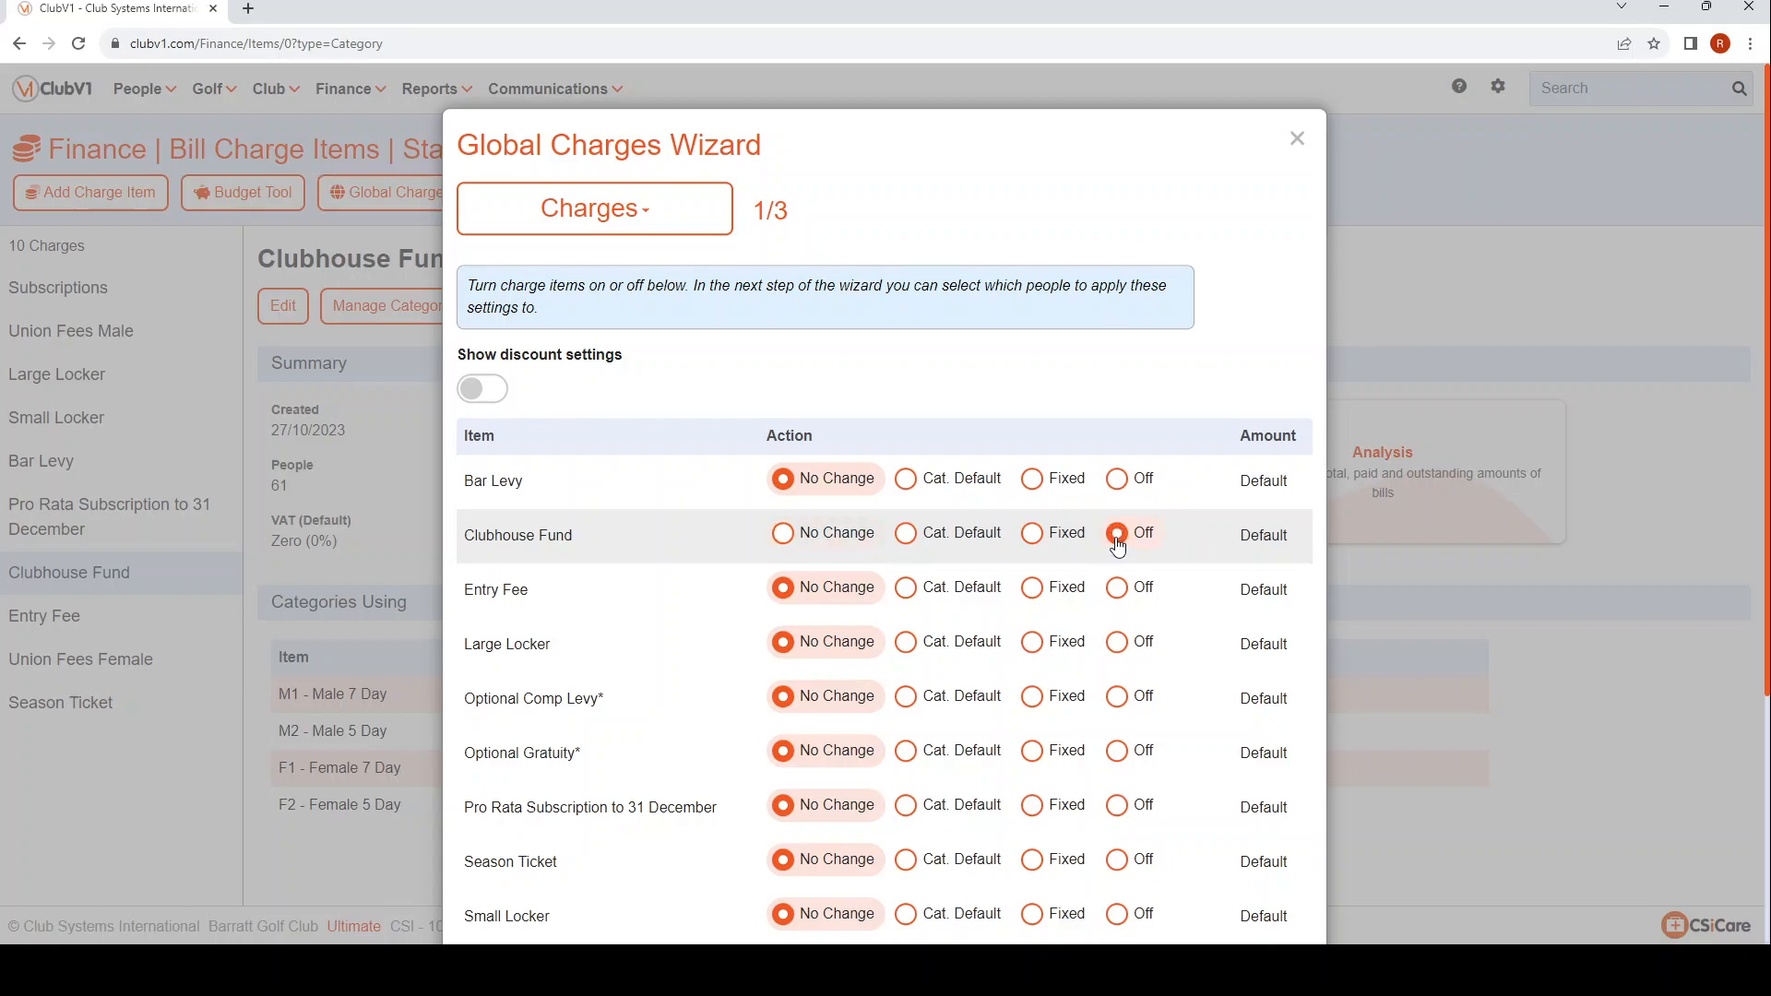
scroll(1142, 710, "down", 3)
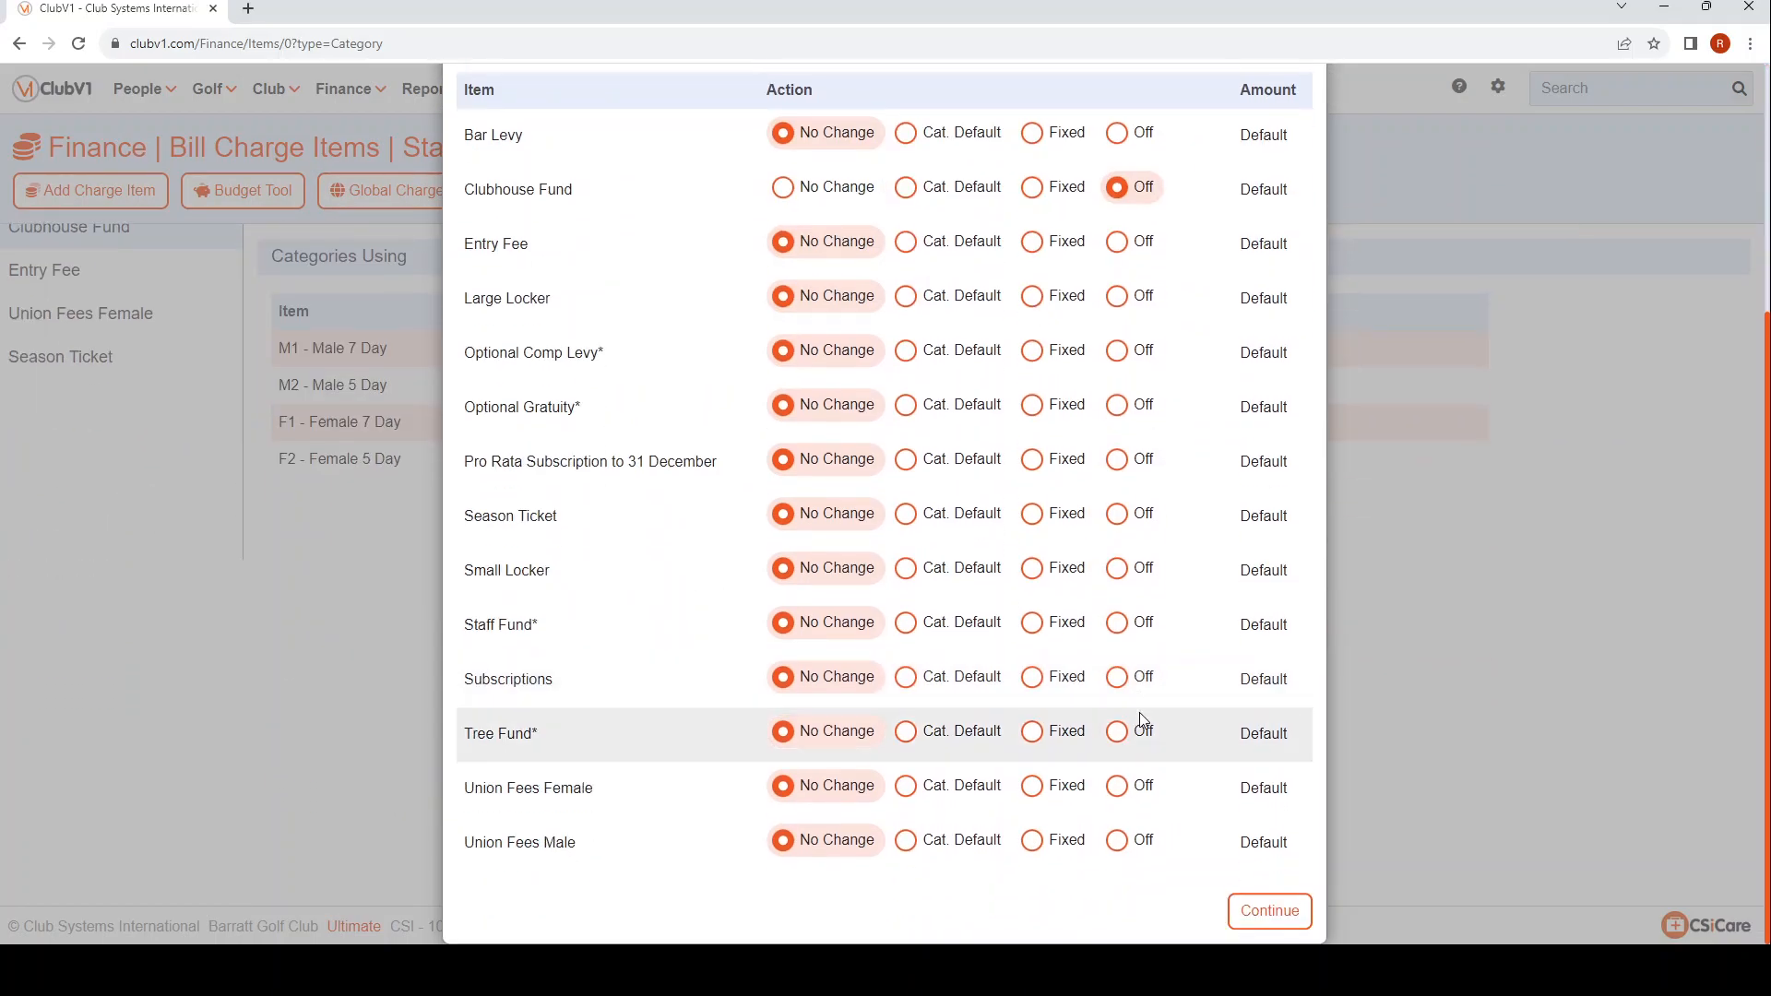
left_click(1271, 914)
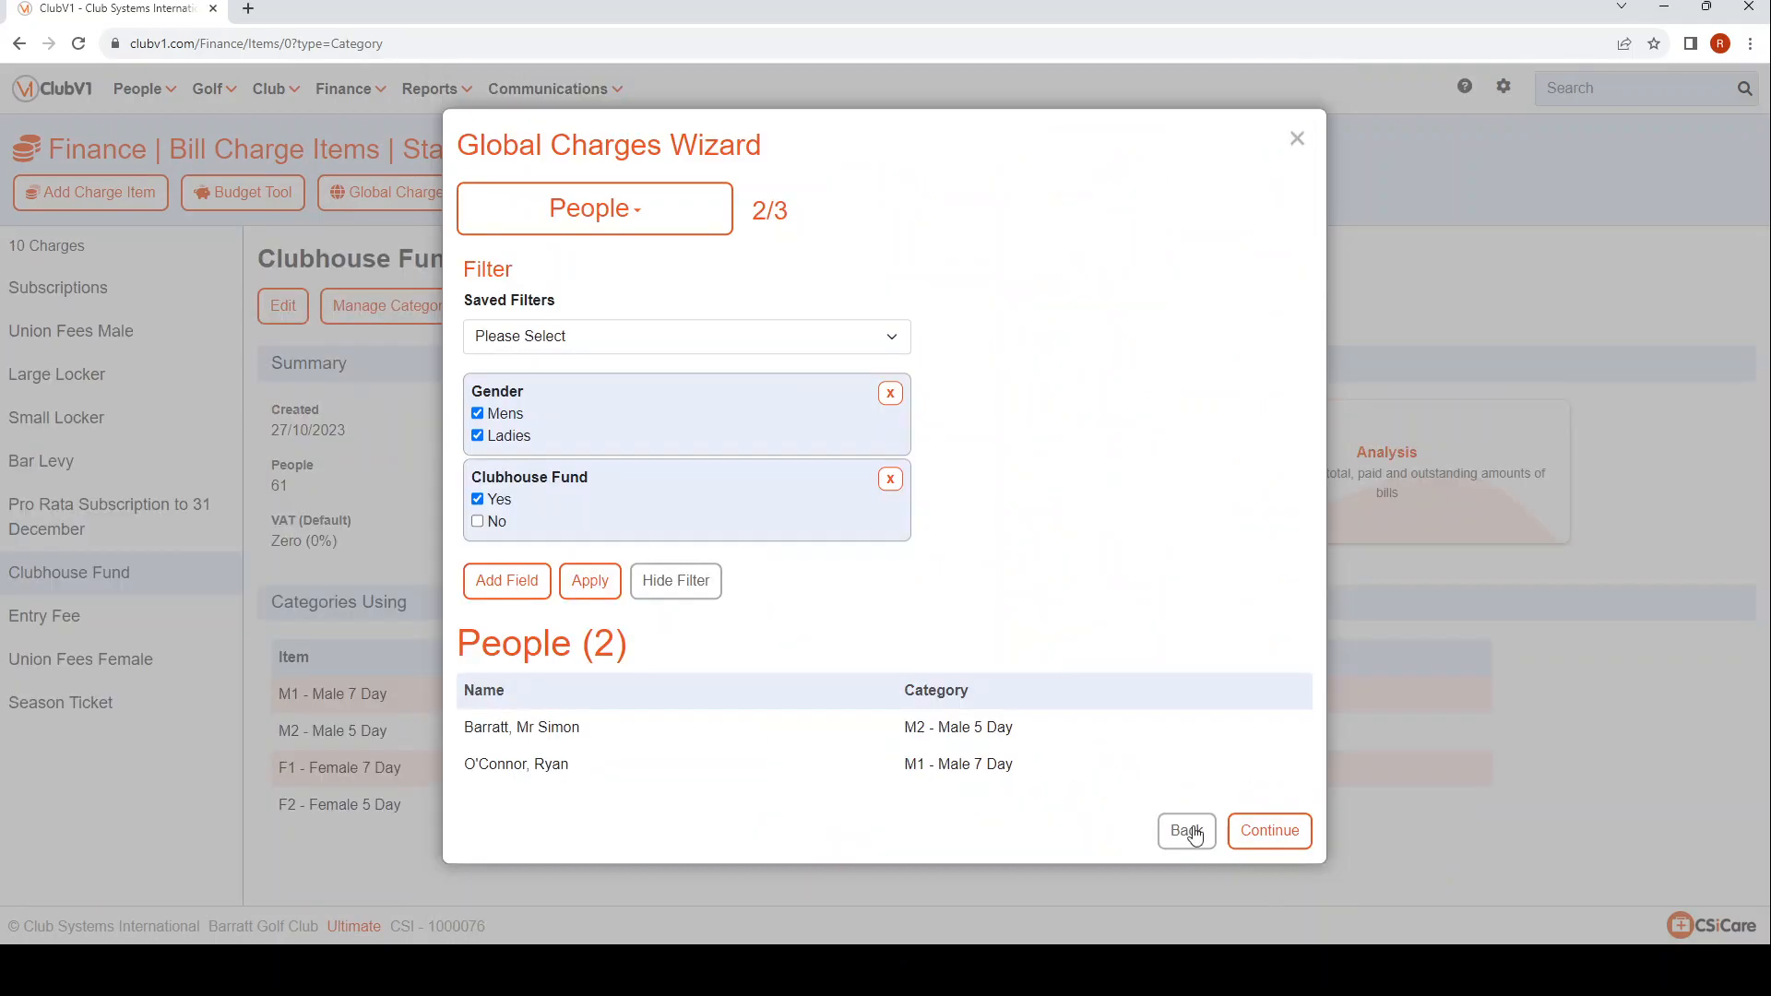
Remove the Clubhouse Fund condition from the people filter and apply the saved All Members filter.
left_click(890, 481)
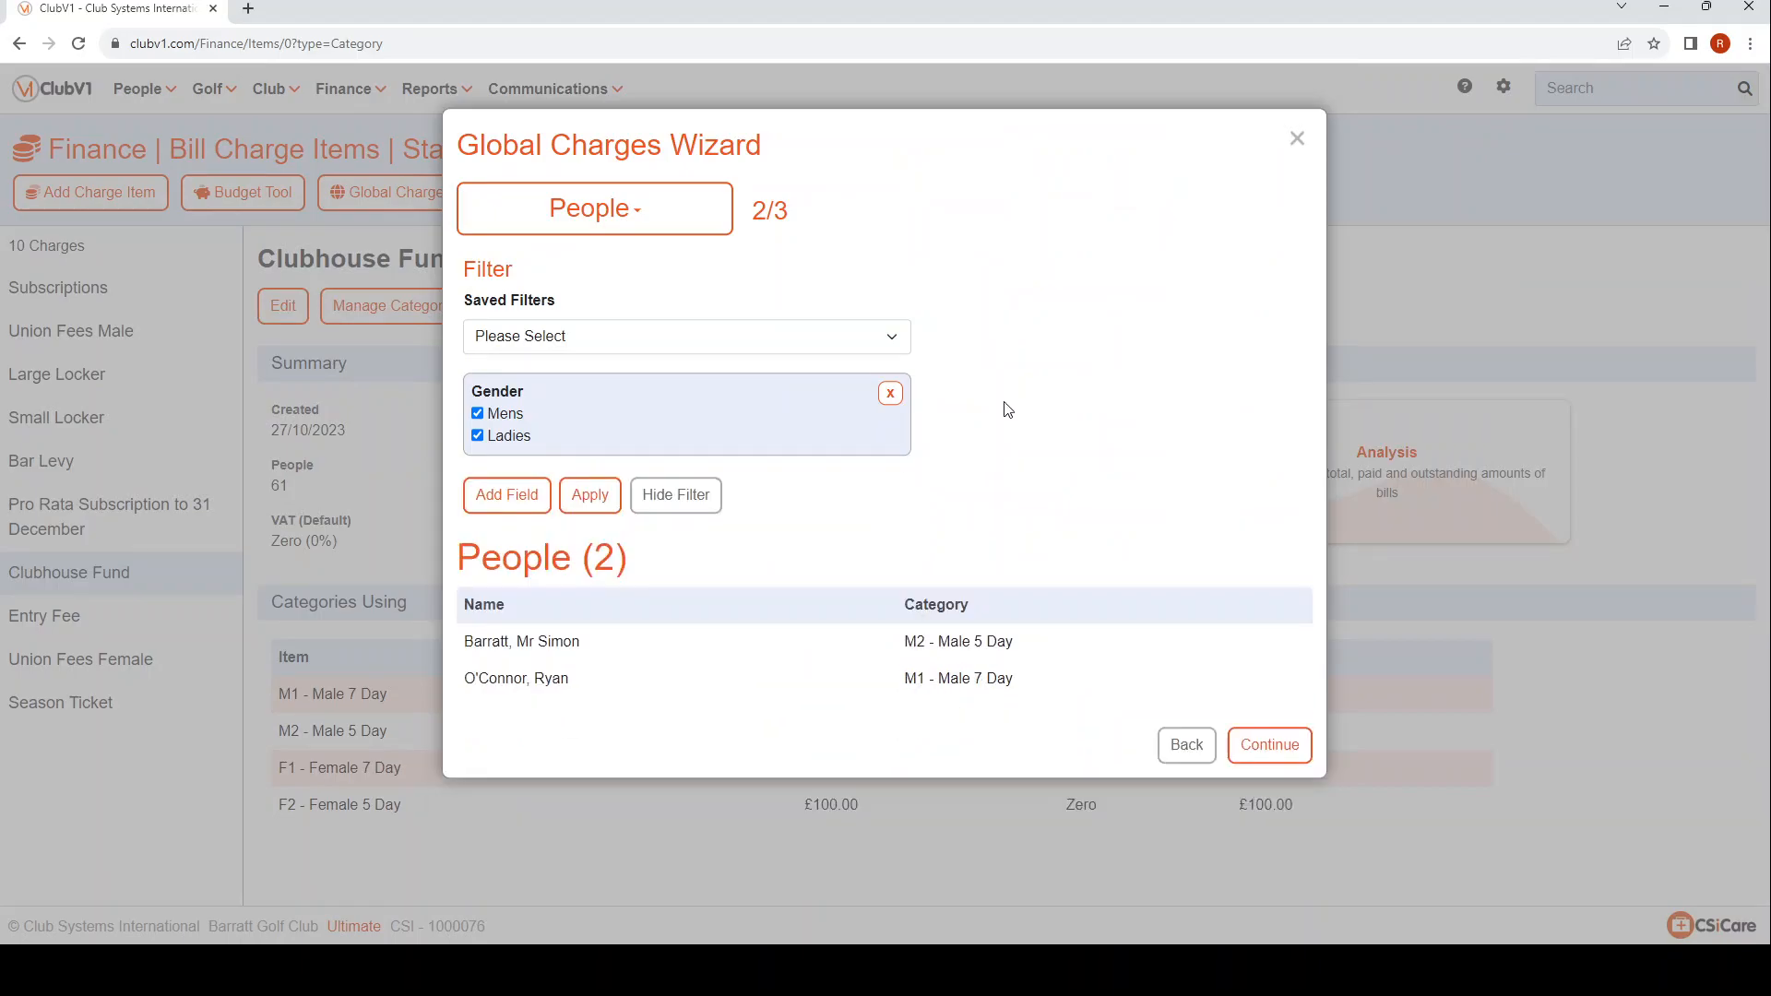
left_click(558, 334)
key("Down")
left_click(1058, 399)
left_click(602, 508)
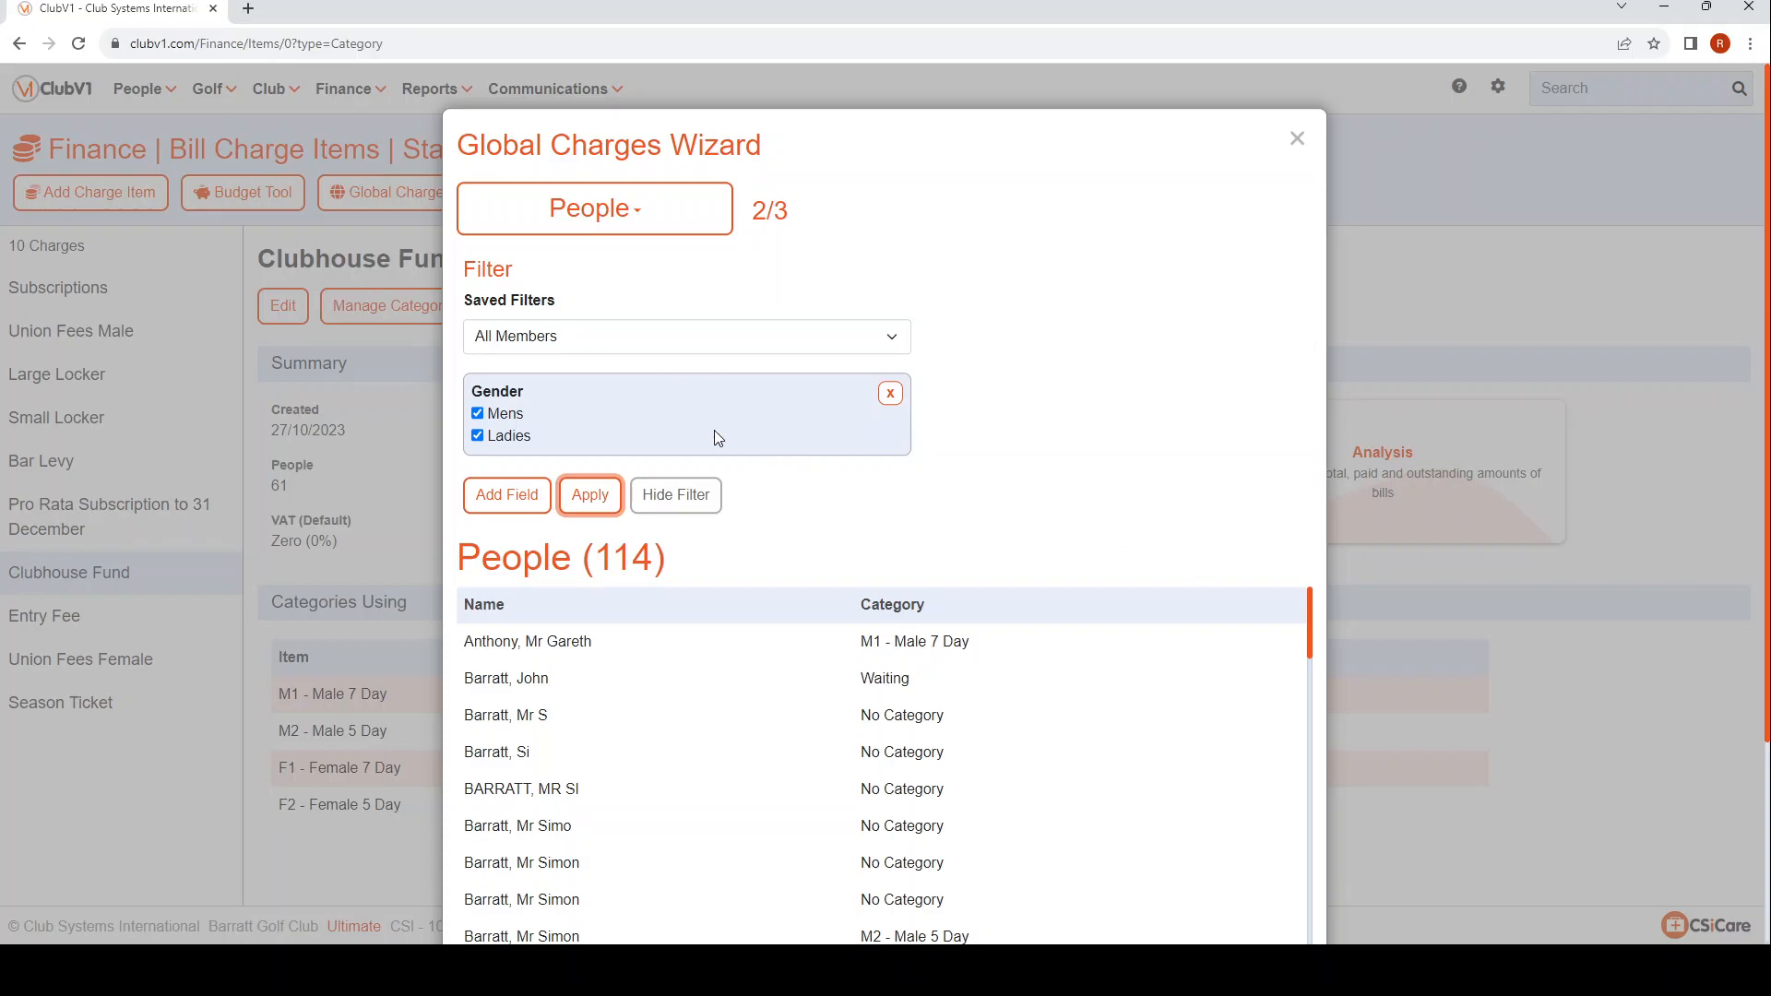
Confirm the global charge change for the filtered people and reopen the Clubhouse Fund charge to check its summary.
scroll(935, 472, "down", 8)
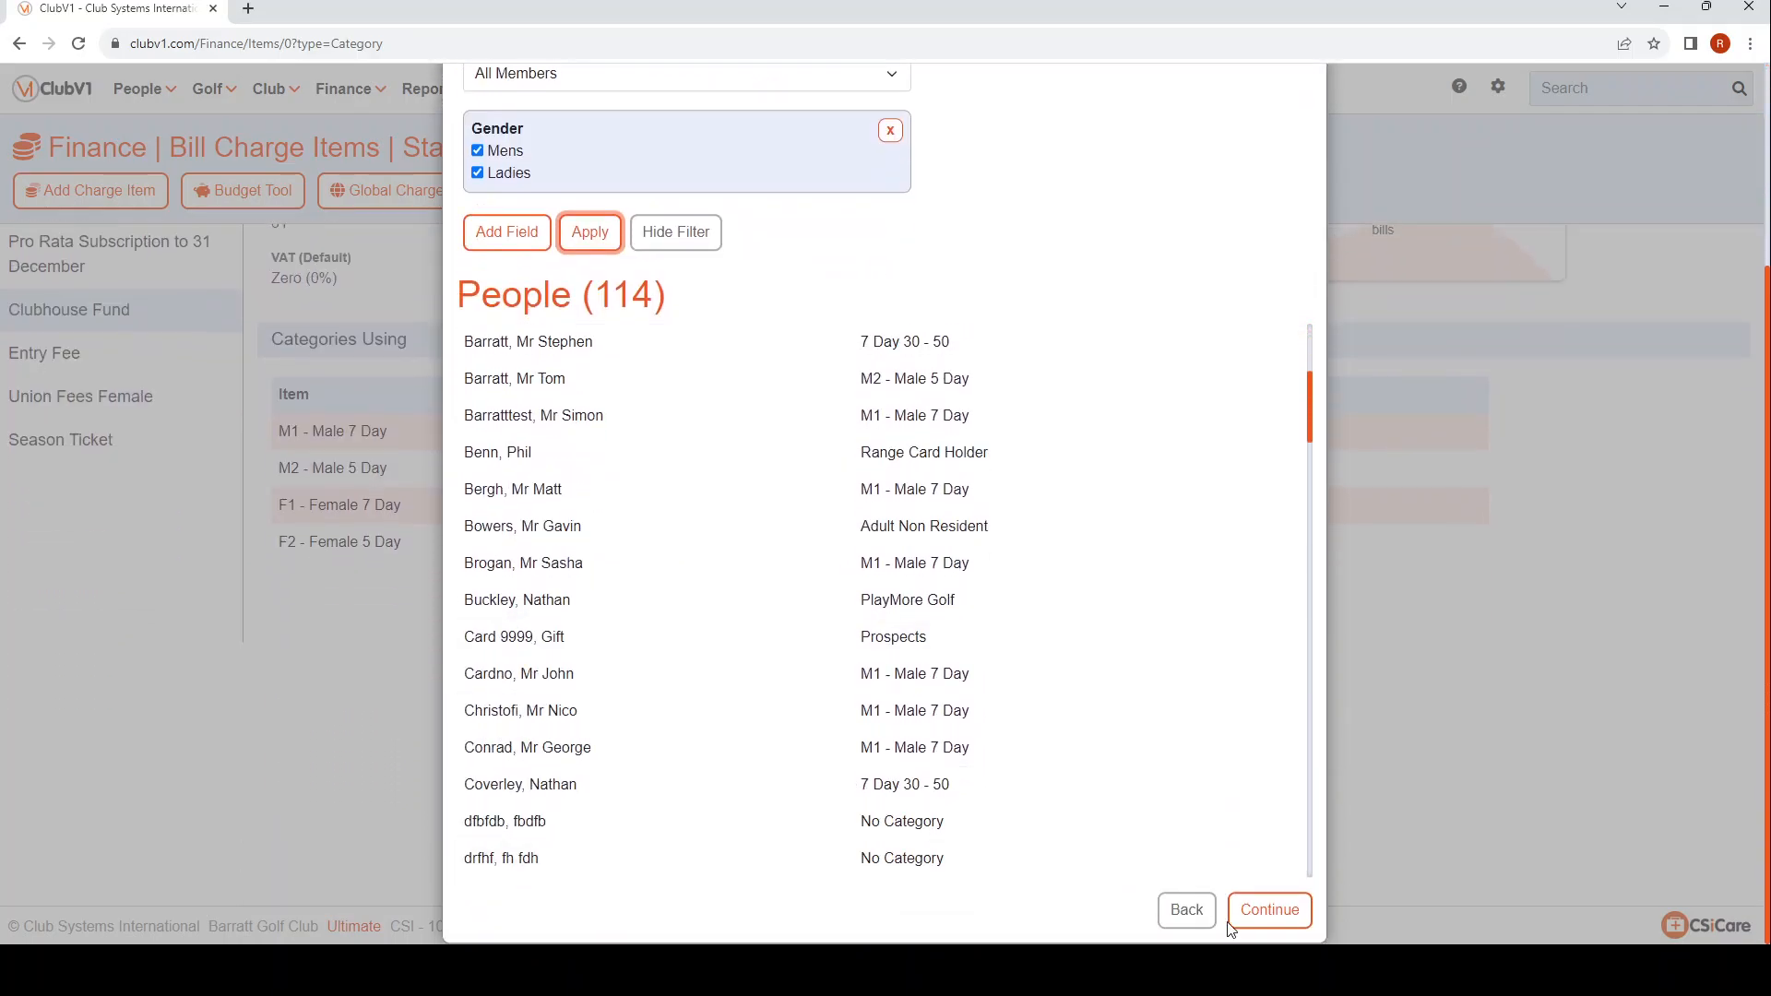
left_click(1289, 922)
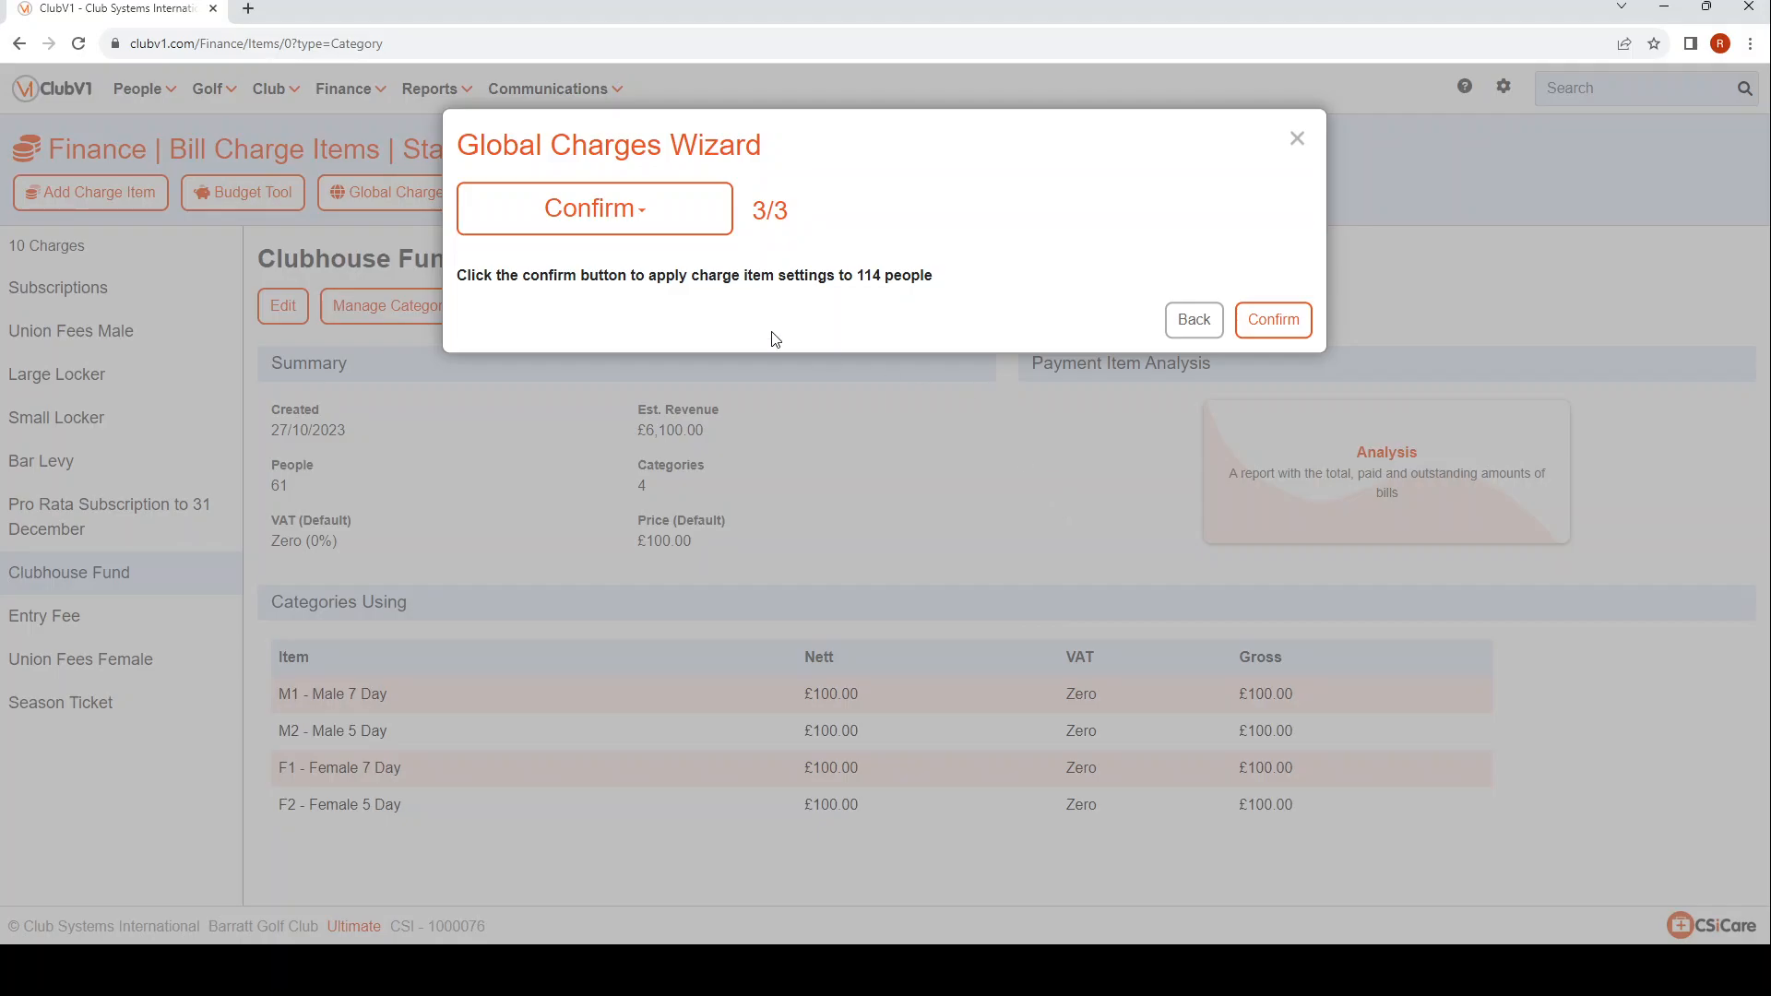
left_click(1273, 322)
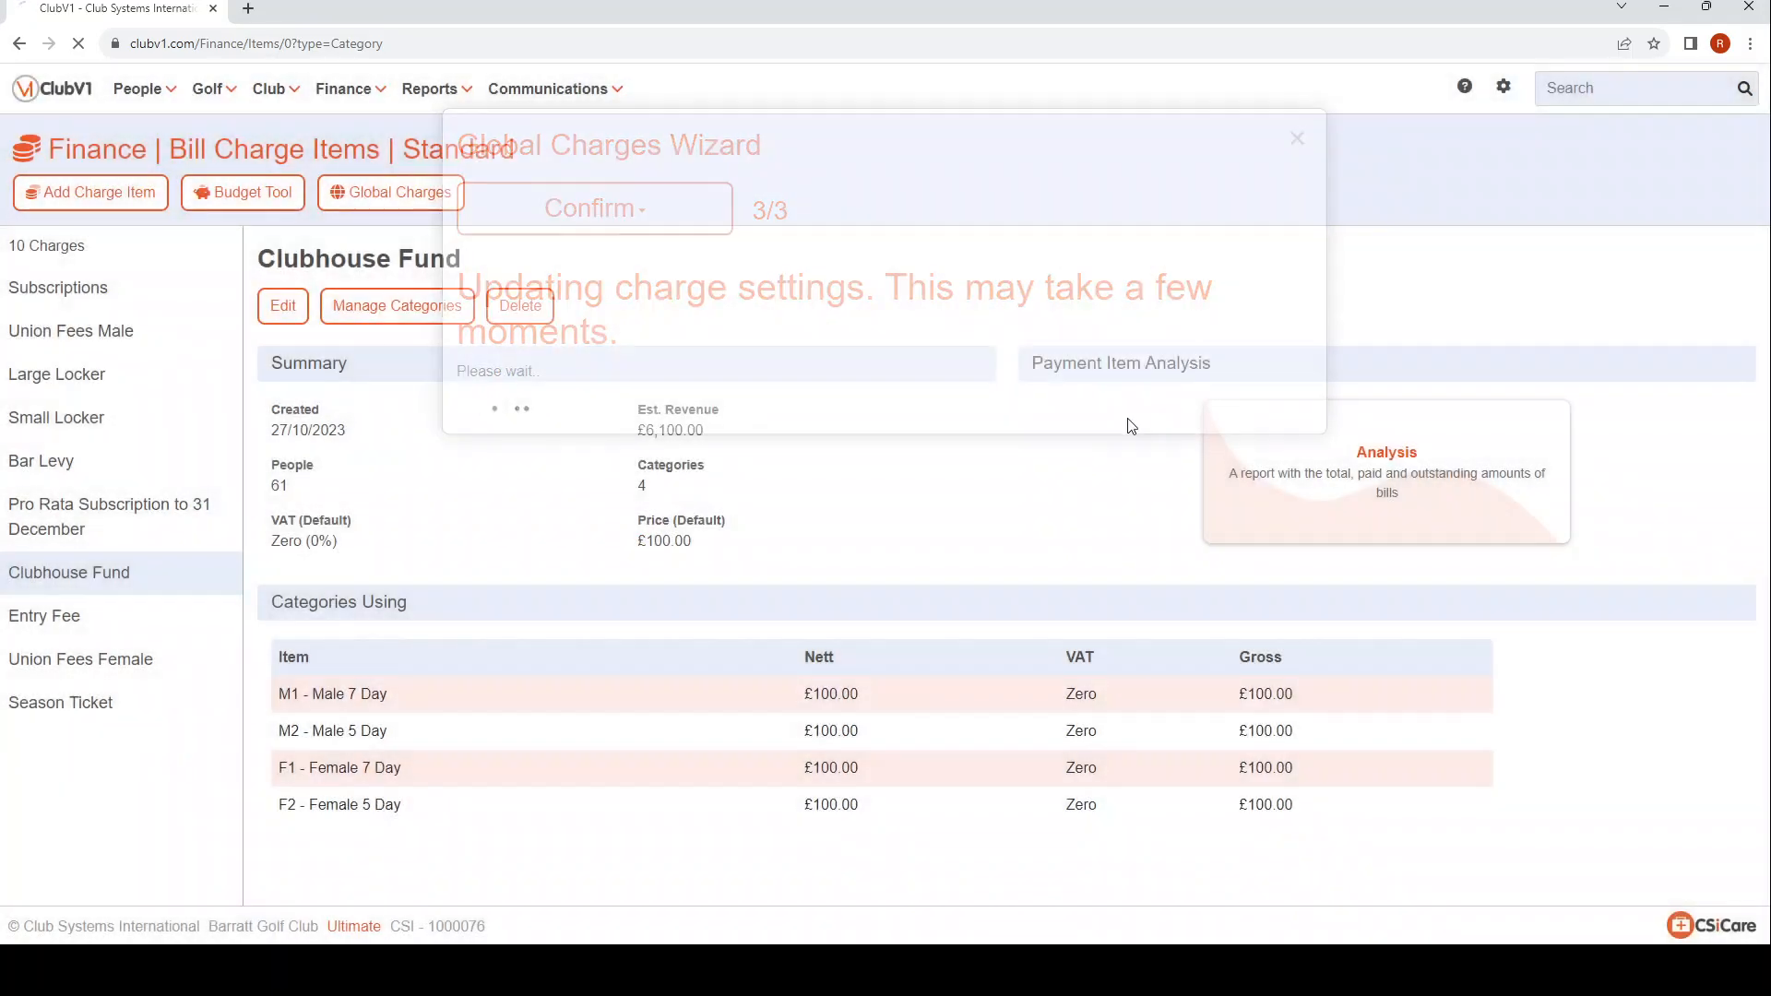
left_click(86, 576)
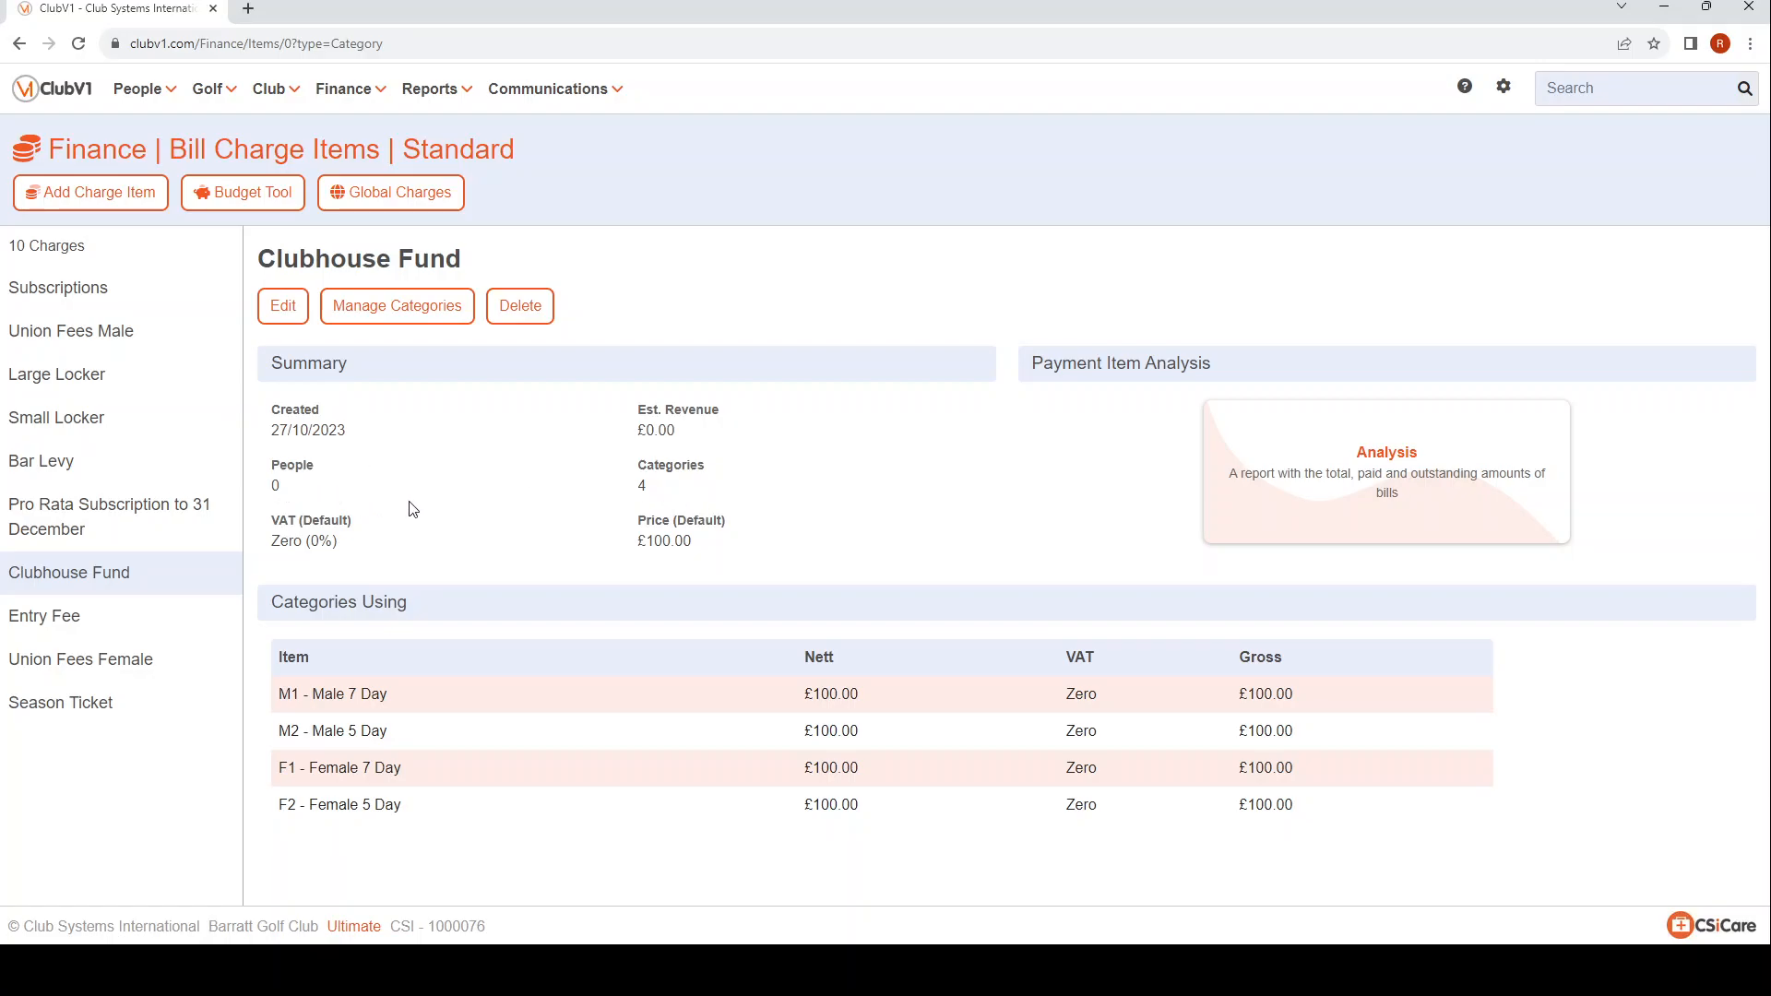
Search for a member by surname, open the matching record and check the member's current charges.
left_click(1628, 92)
type("barrat")
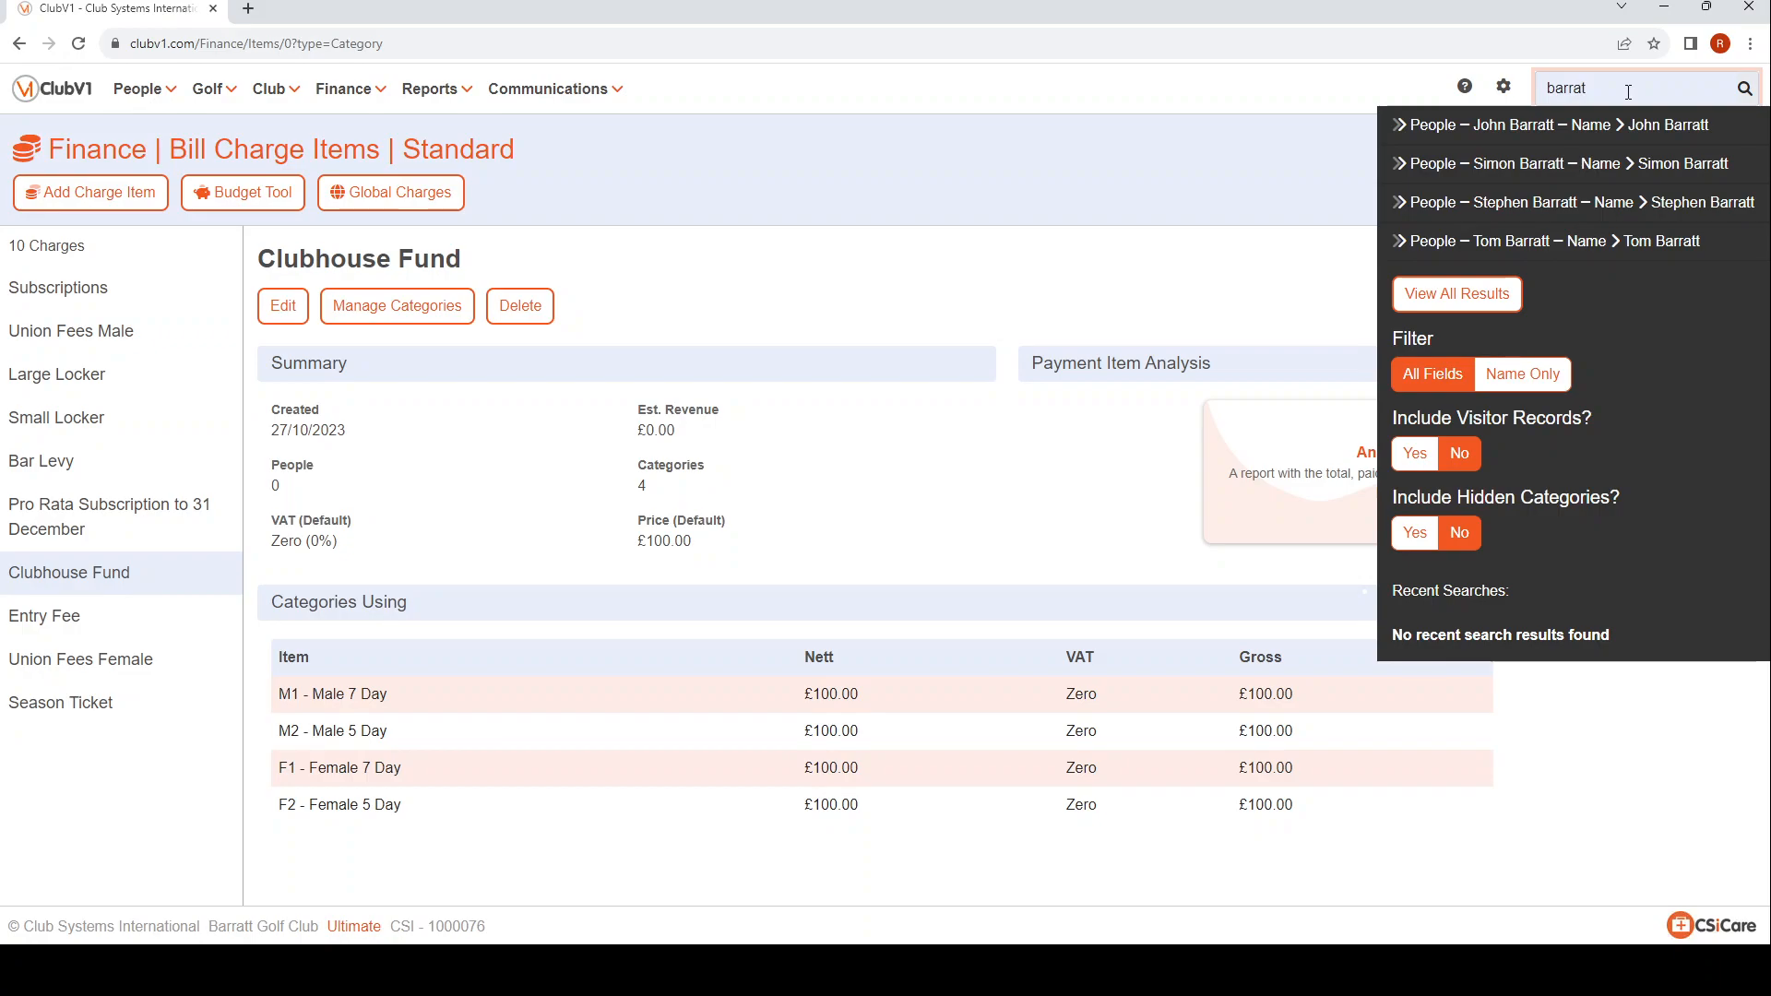
left_click(1590, 163)
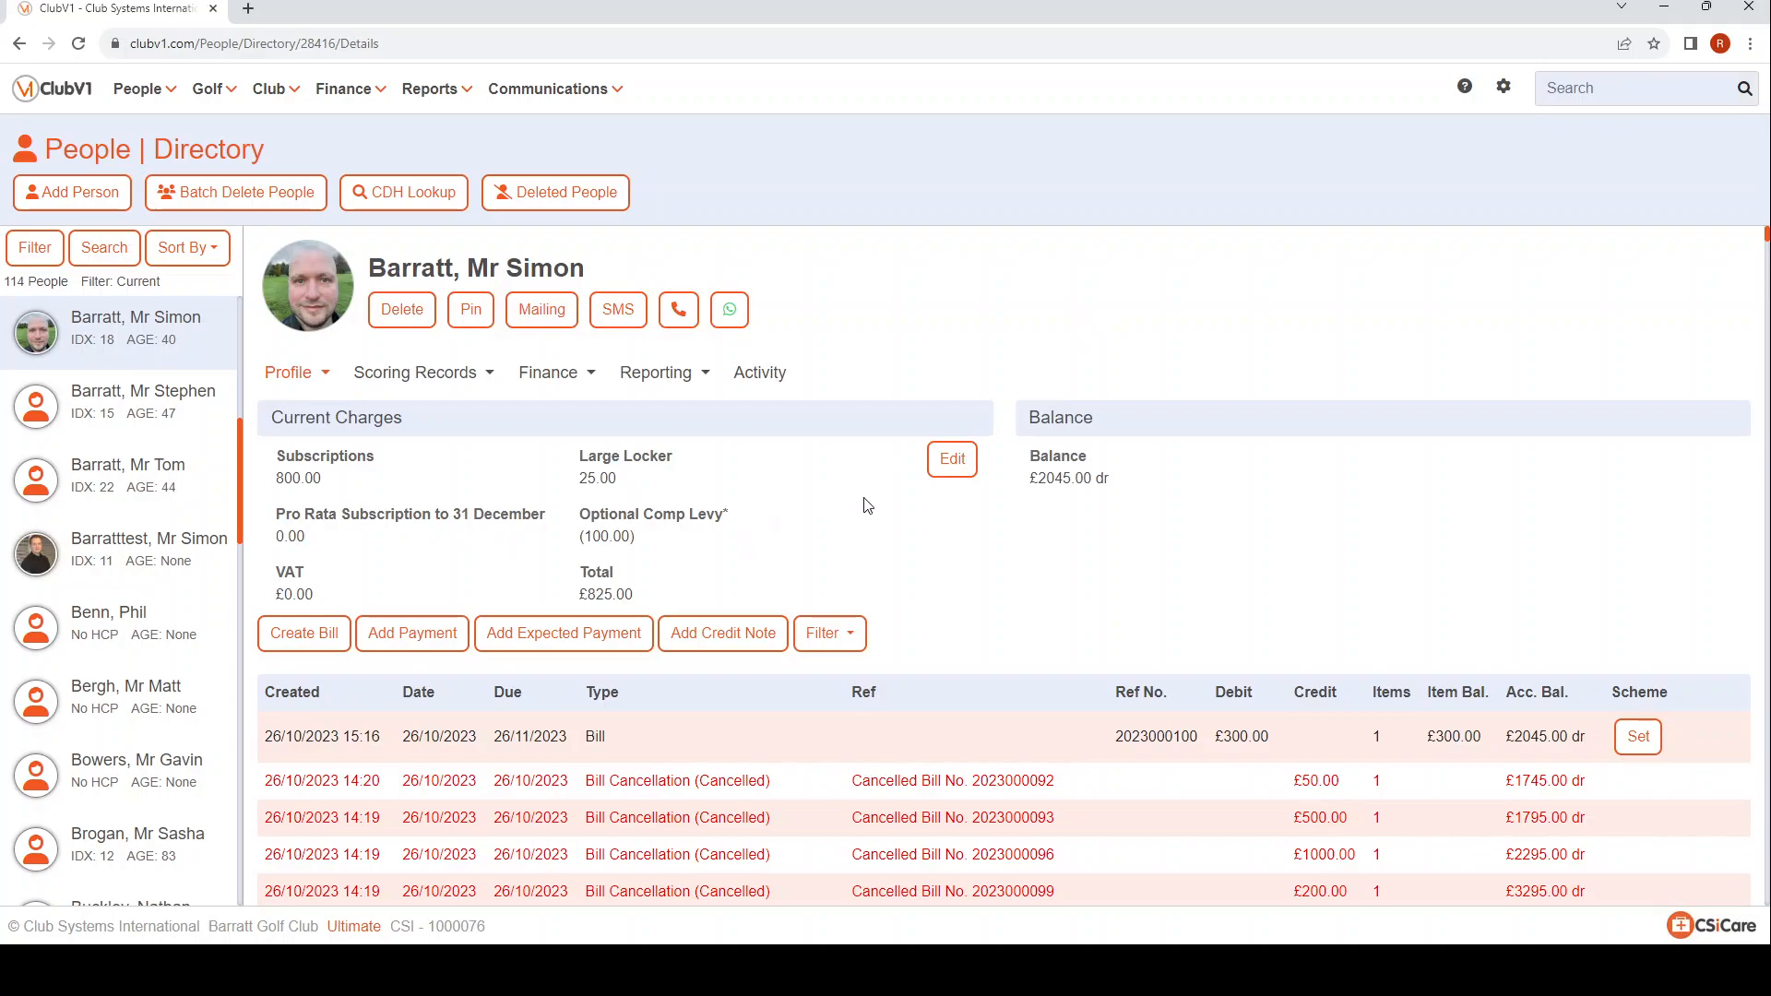
left_click(287, 381)
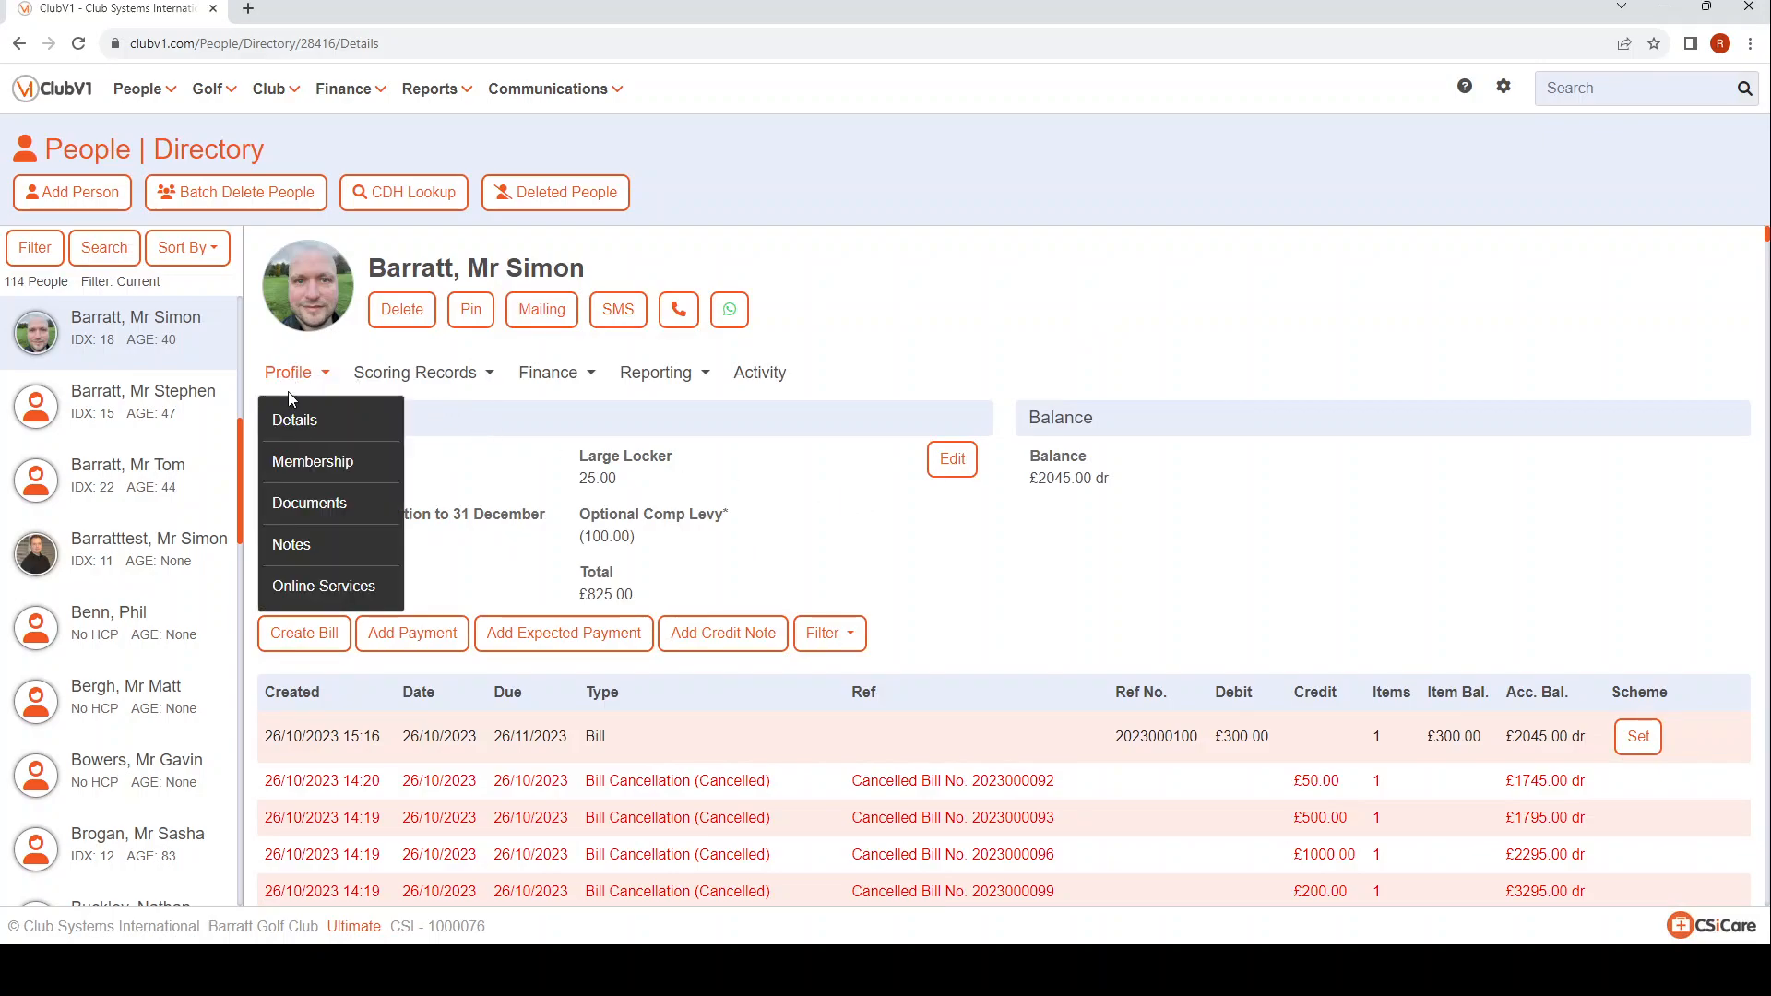
left_click(551, 373)
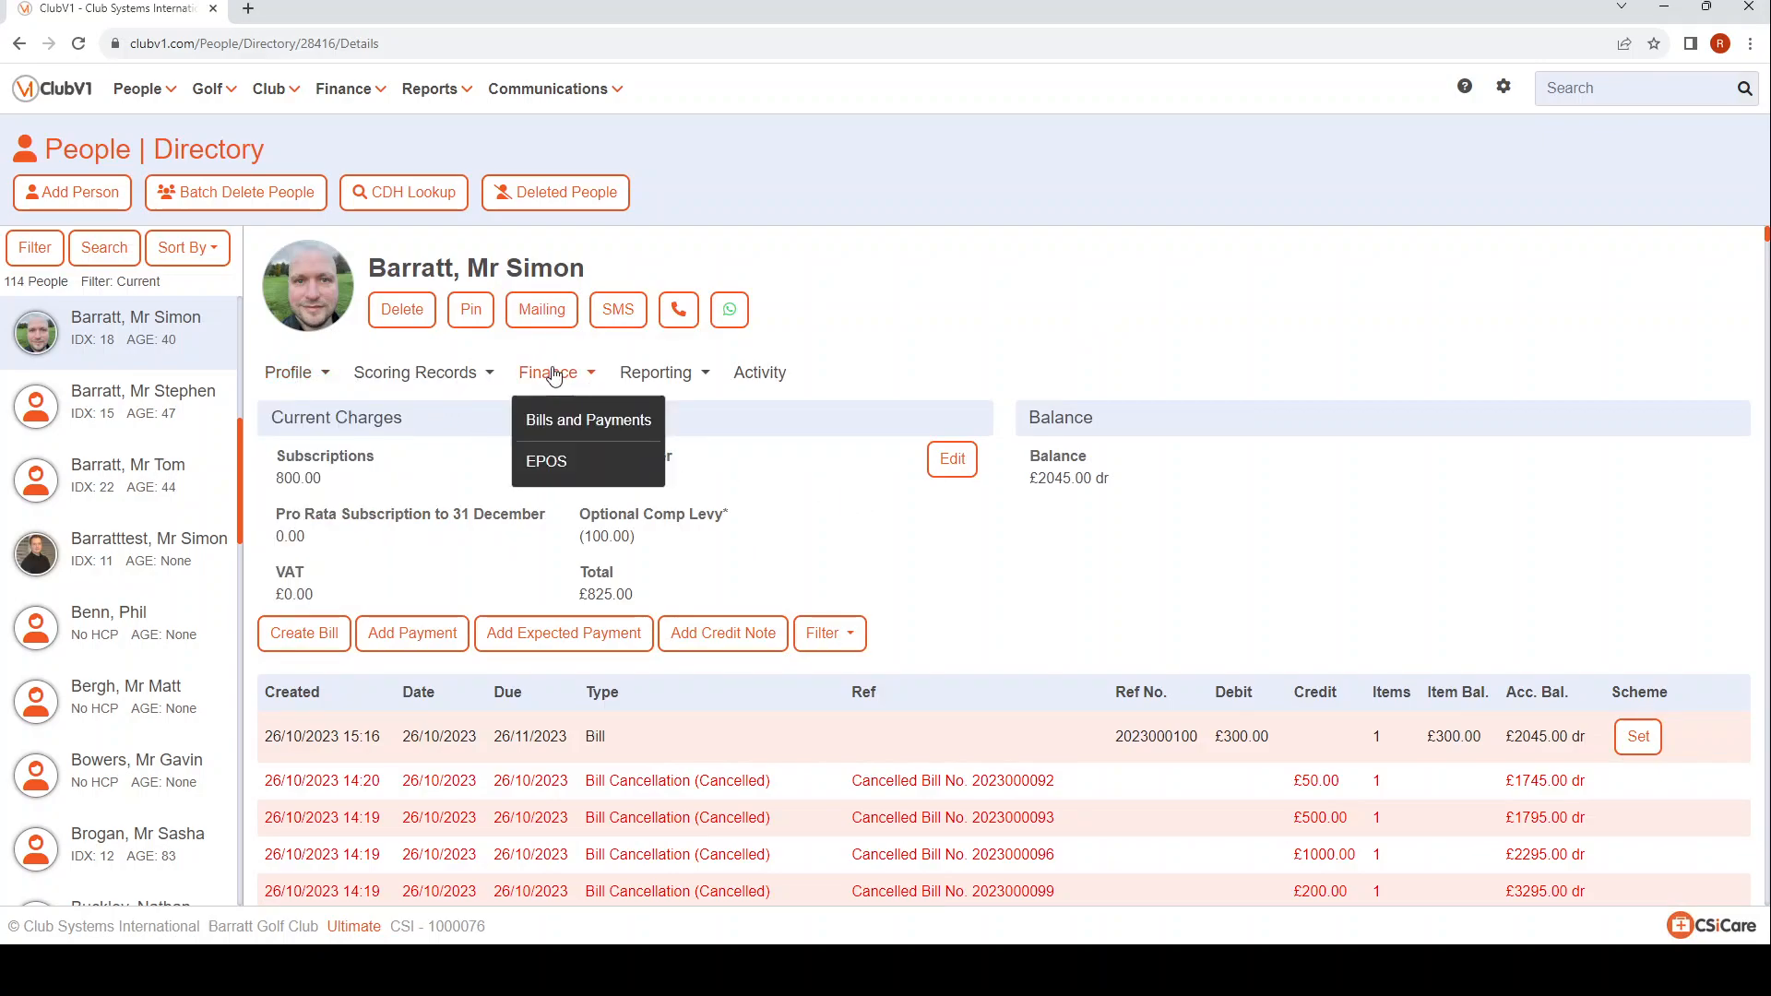
left_click(799, 517)
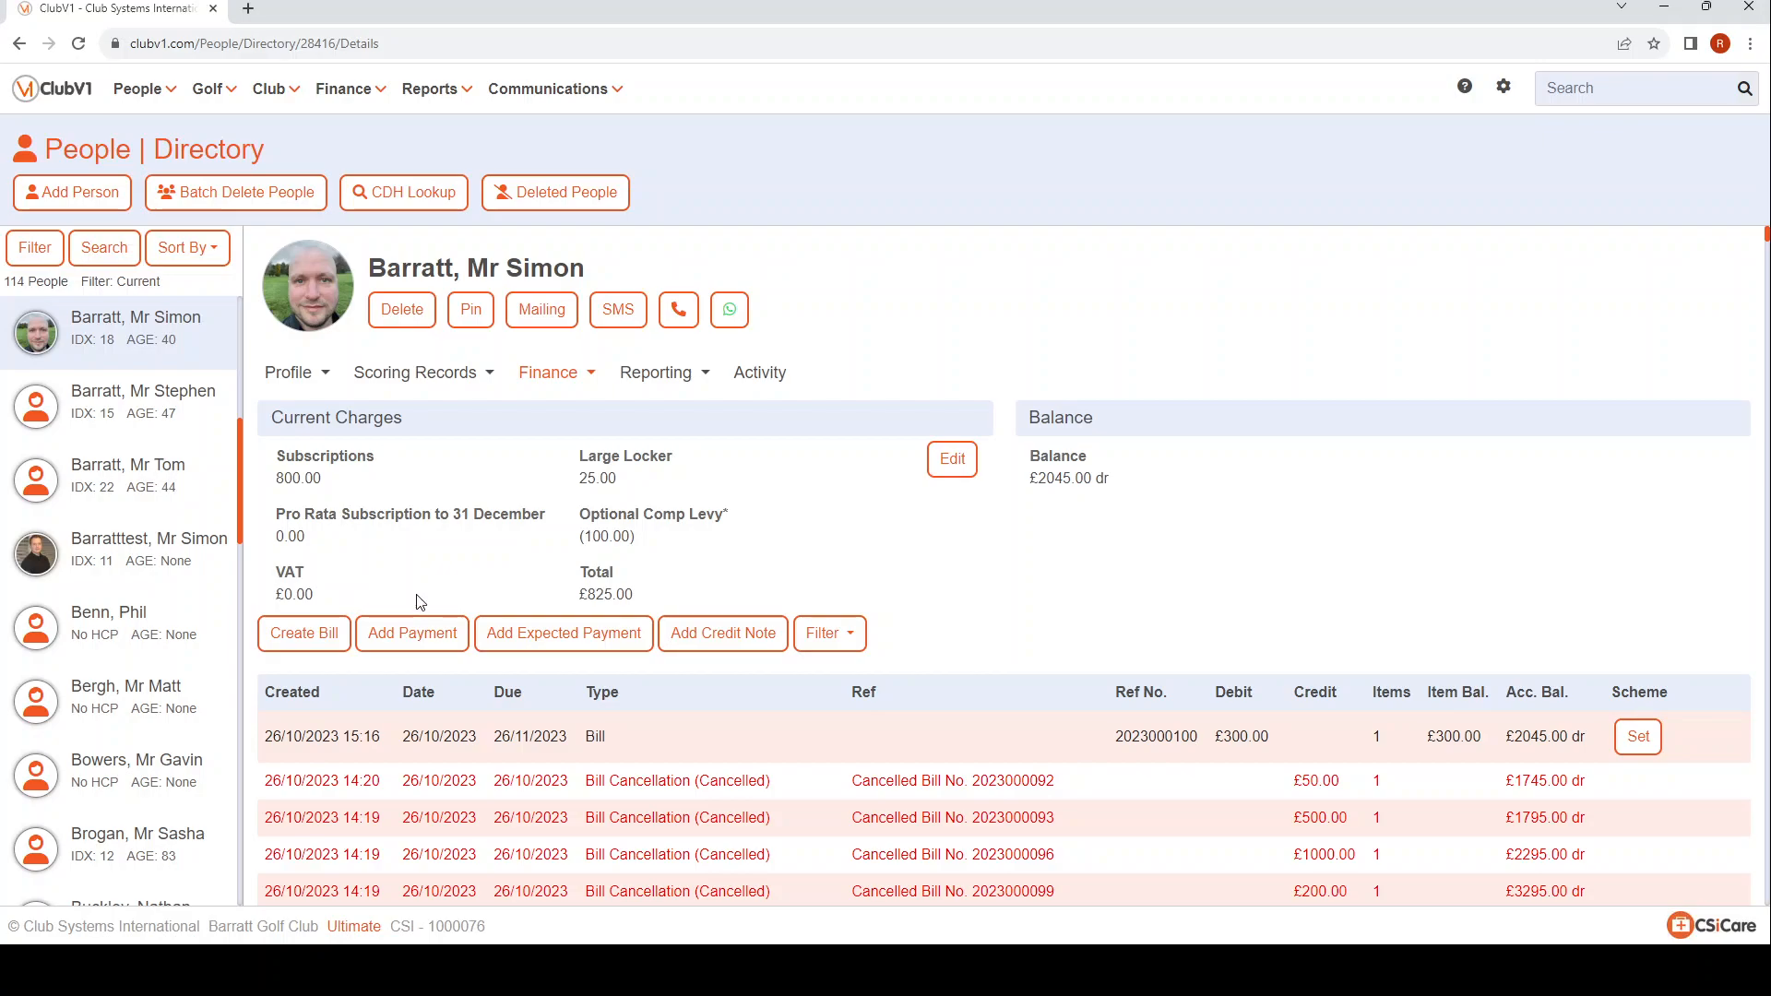
Return to the standard bill charge items and set the Clubhouse Fund action to Cat. Default in the Global Charges Wizard.
left_click(344, 88)
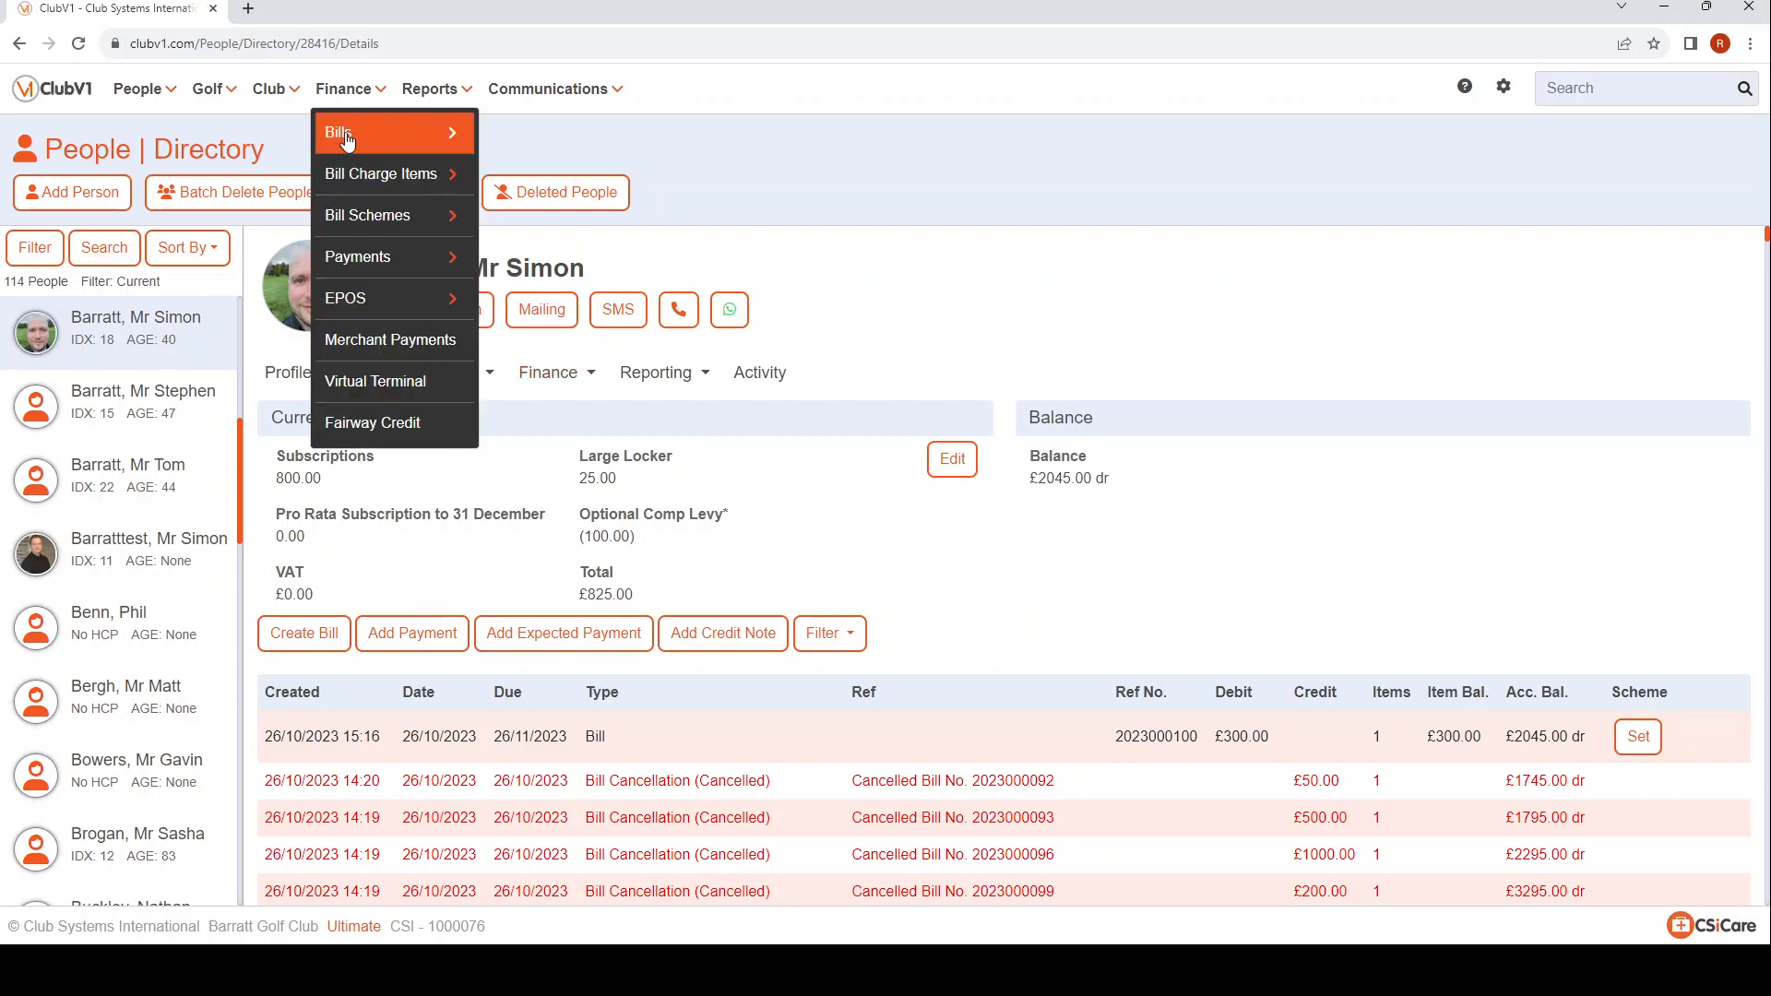
mouse_move(356, 175)
left_click(561, 182)
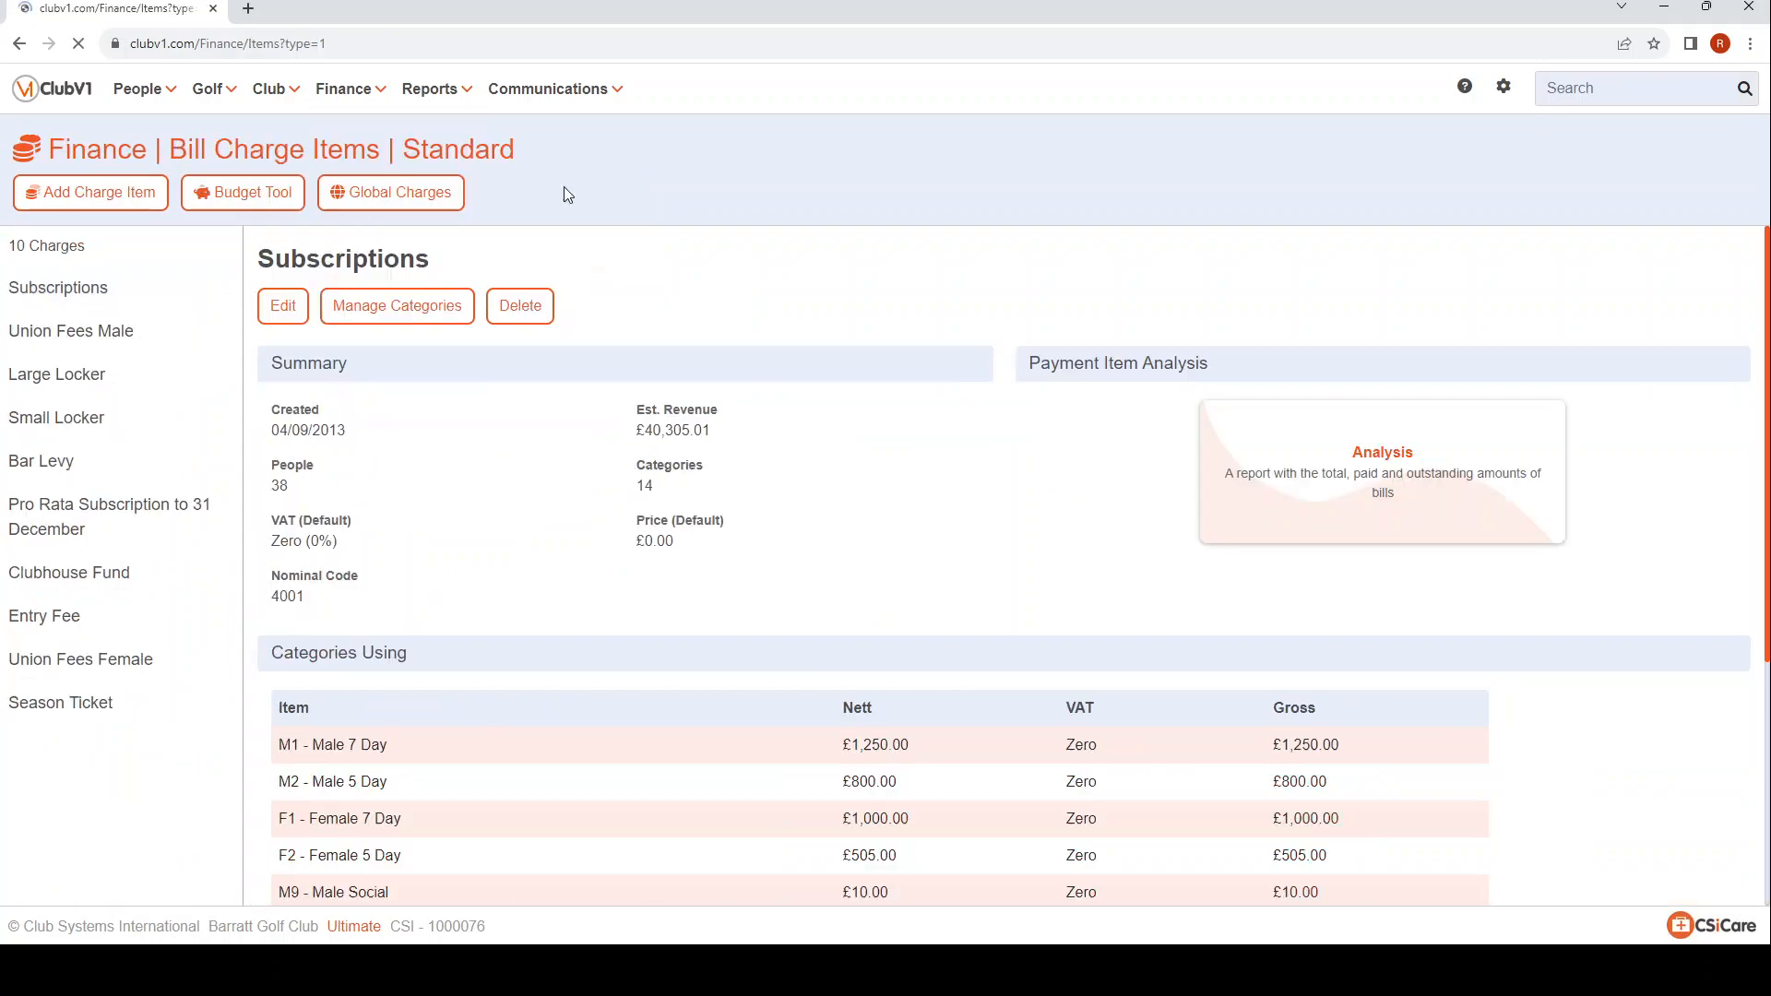
left_click(414, 202)
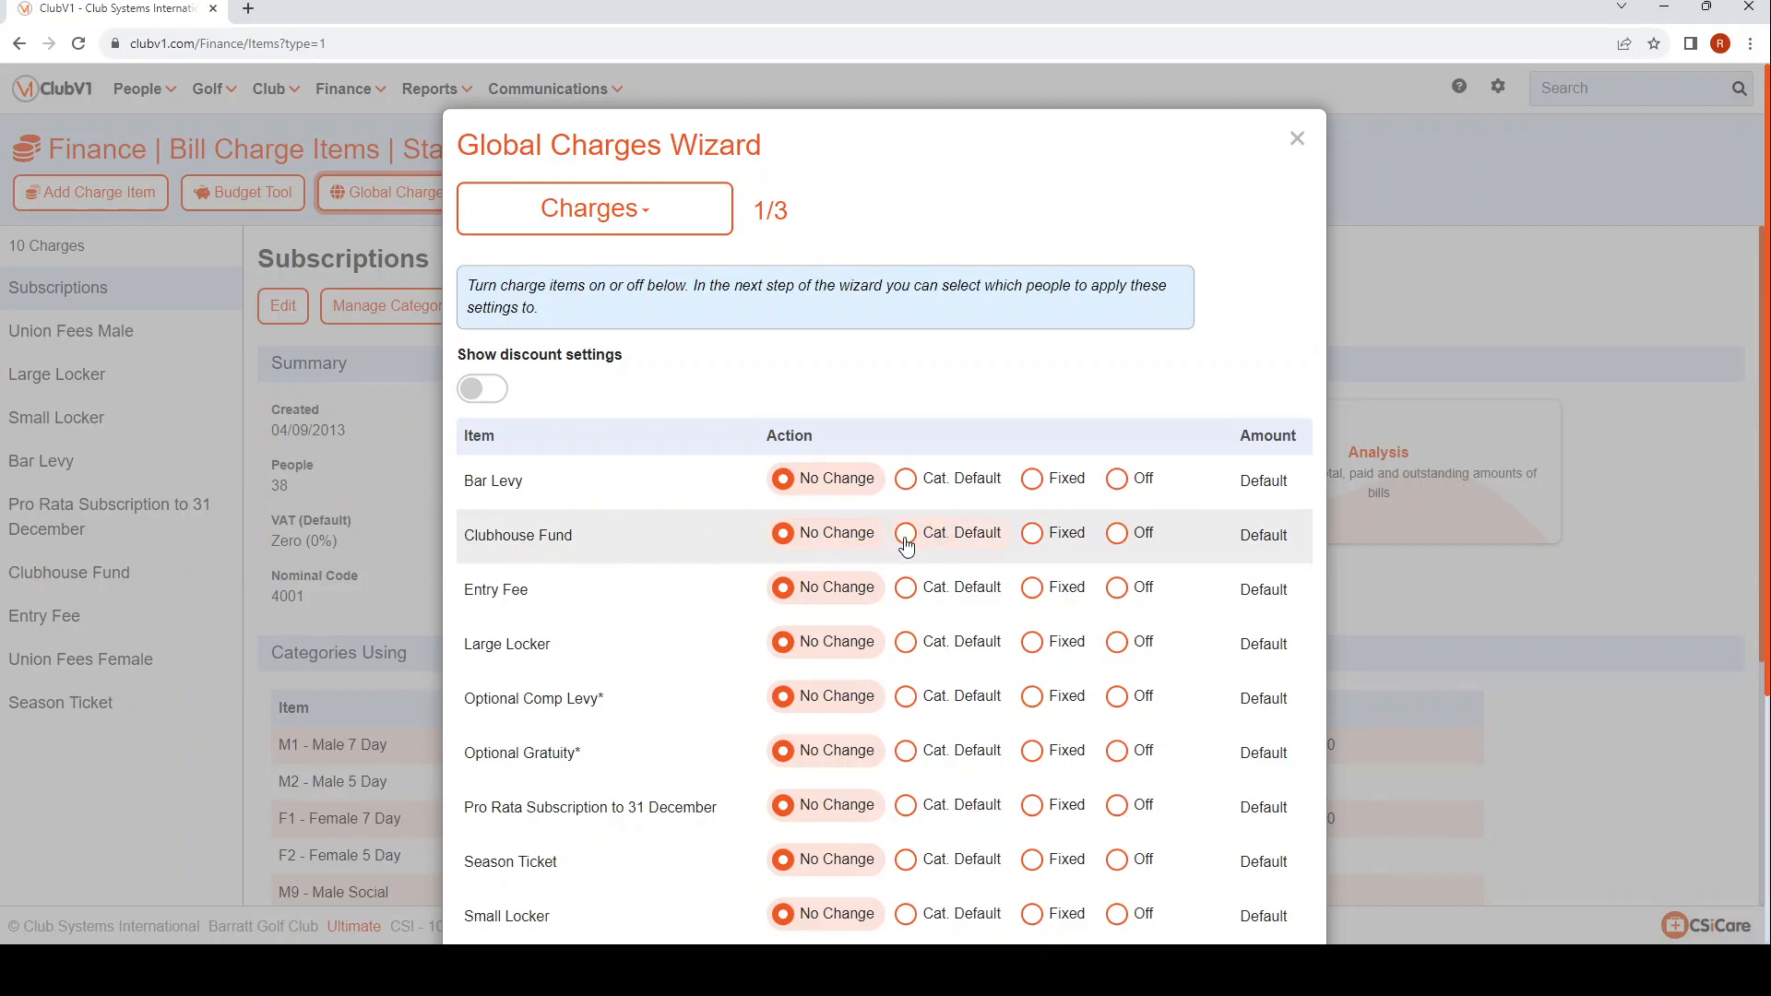
left_click(906, 544)
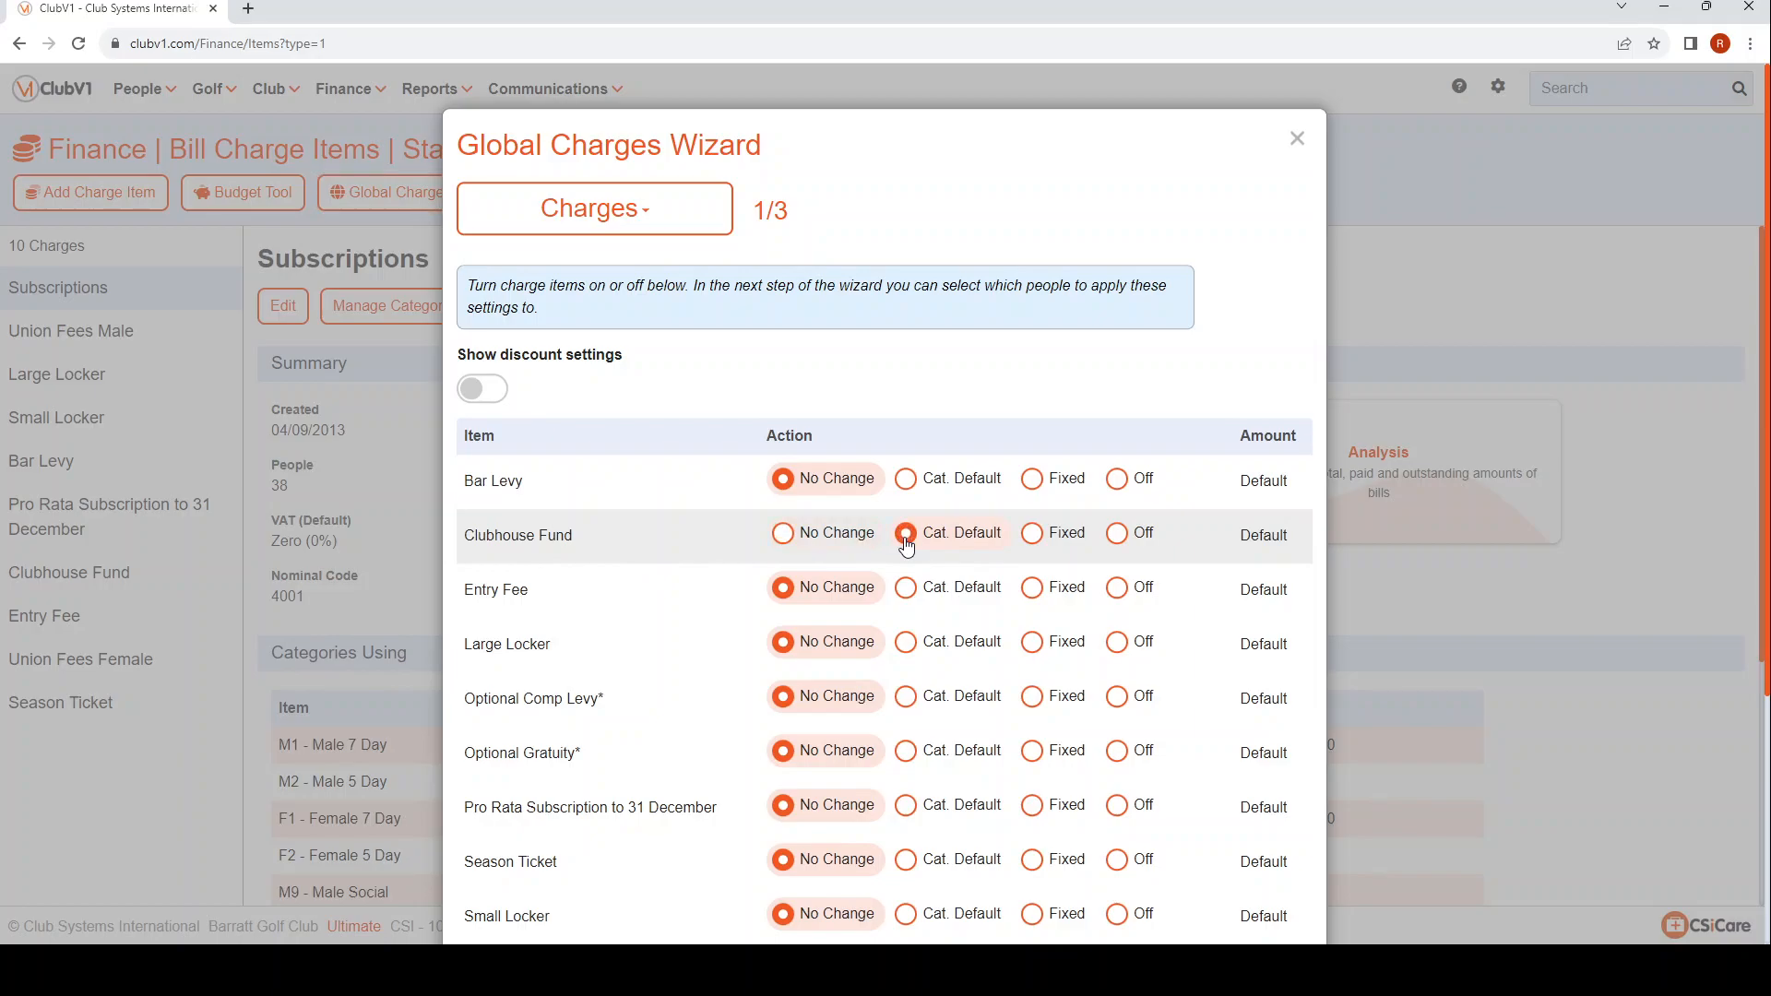
scroll(1120, 719, "down", 1)
scroll(1119, 732, "down", 3)
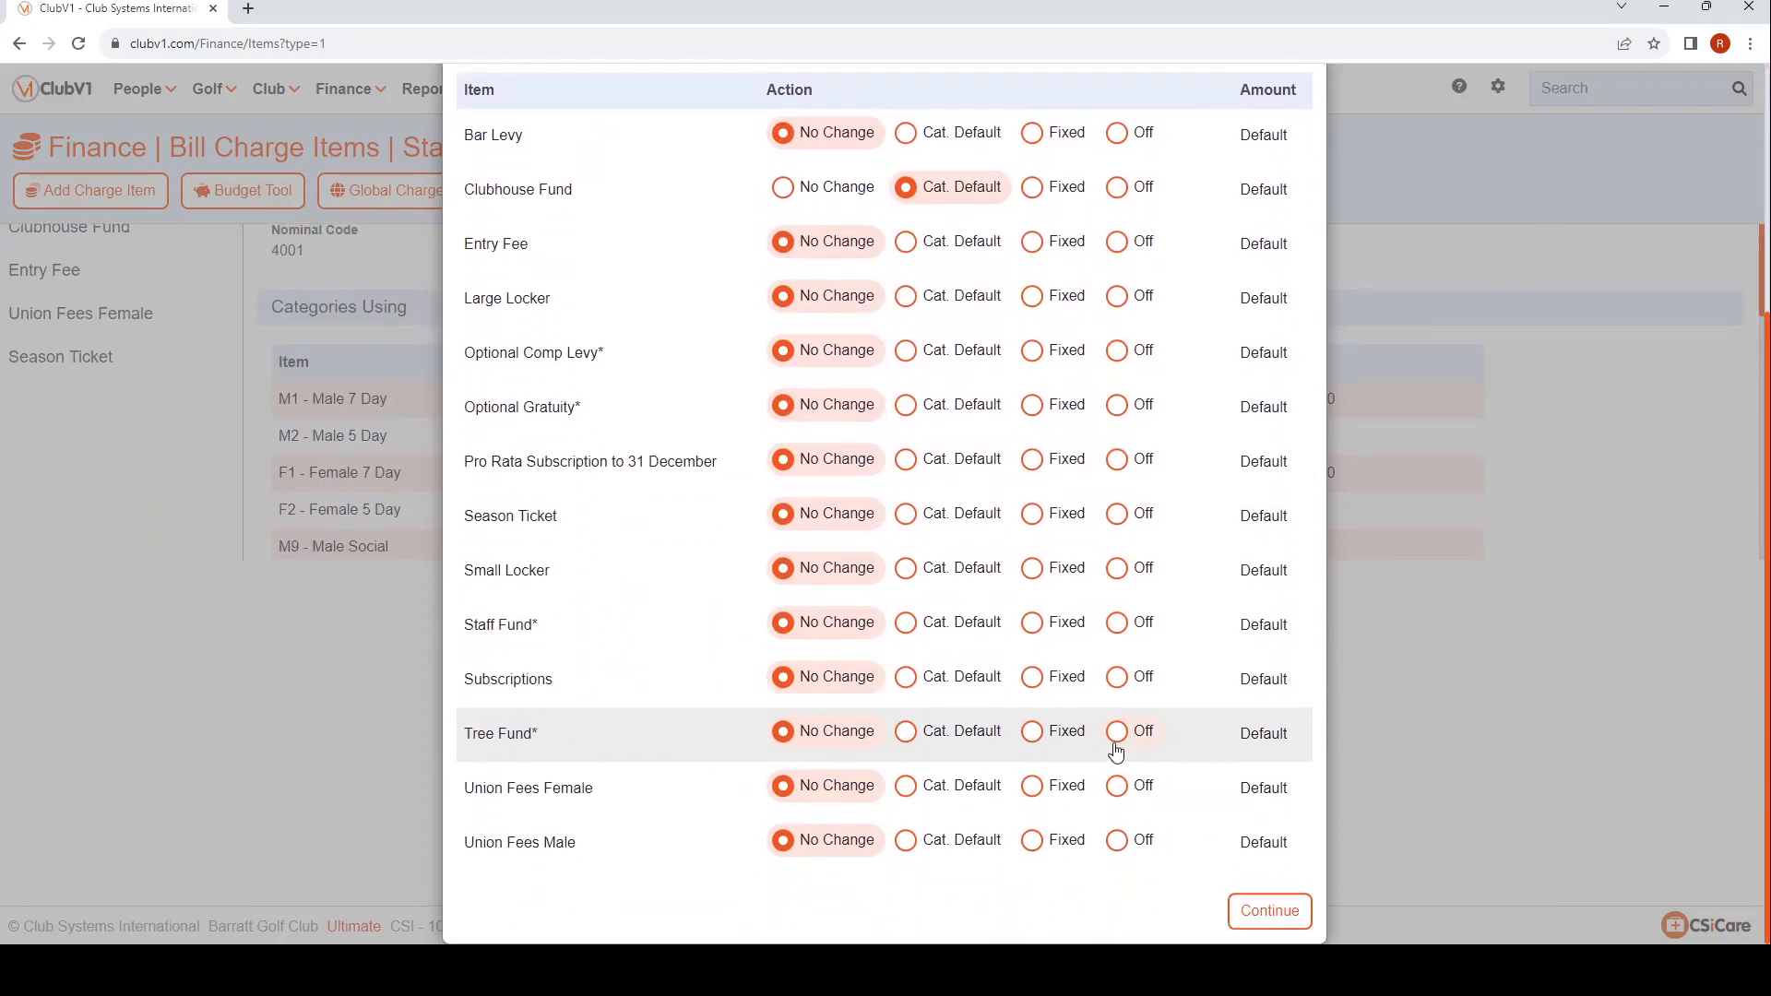
left_click(1271, 912)
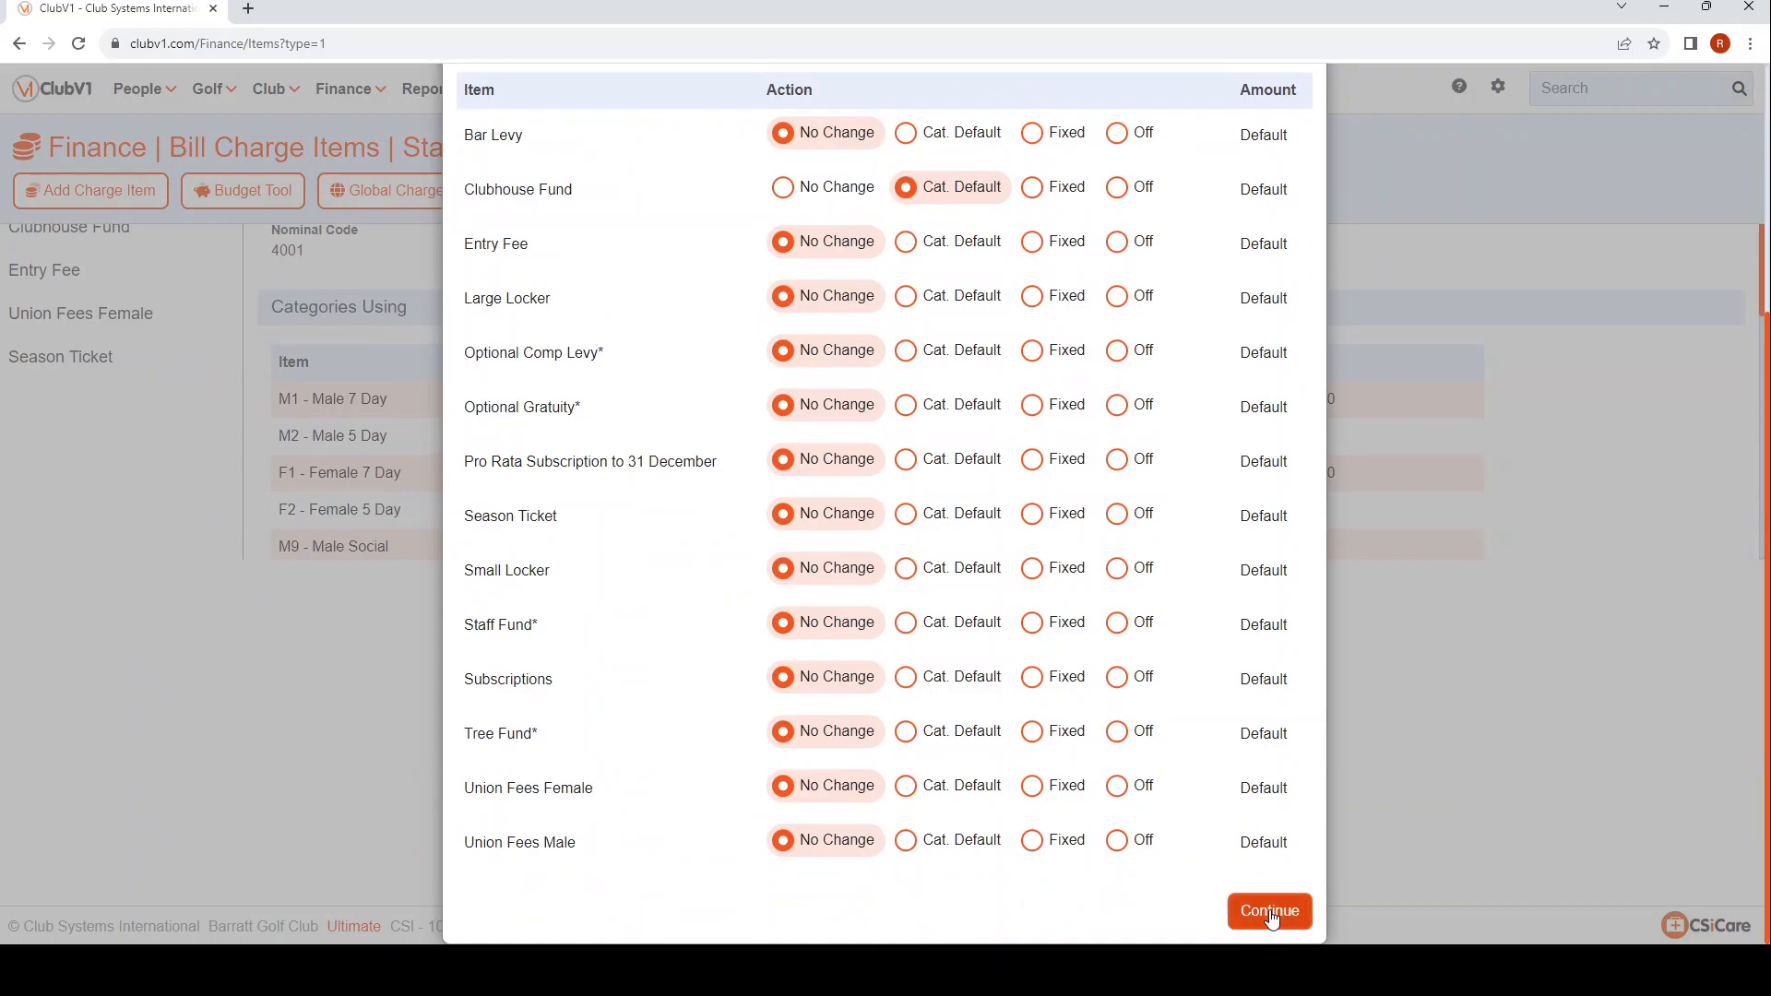
Filter the people by the saved All Members filter with an added Clubhouse Fund condition set to Yes.
scroll(1185, 883, "up", 3)
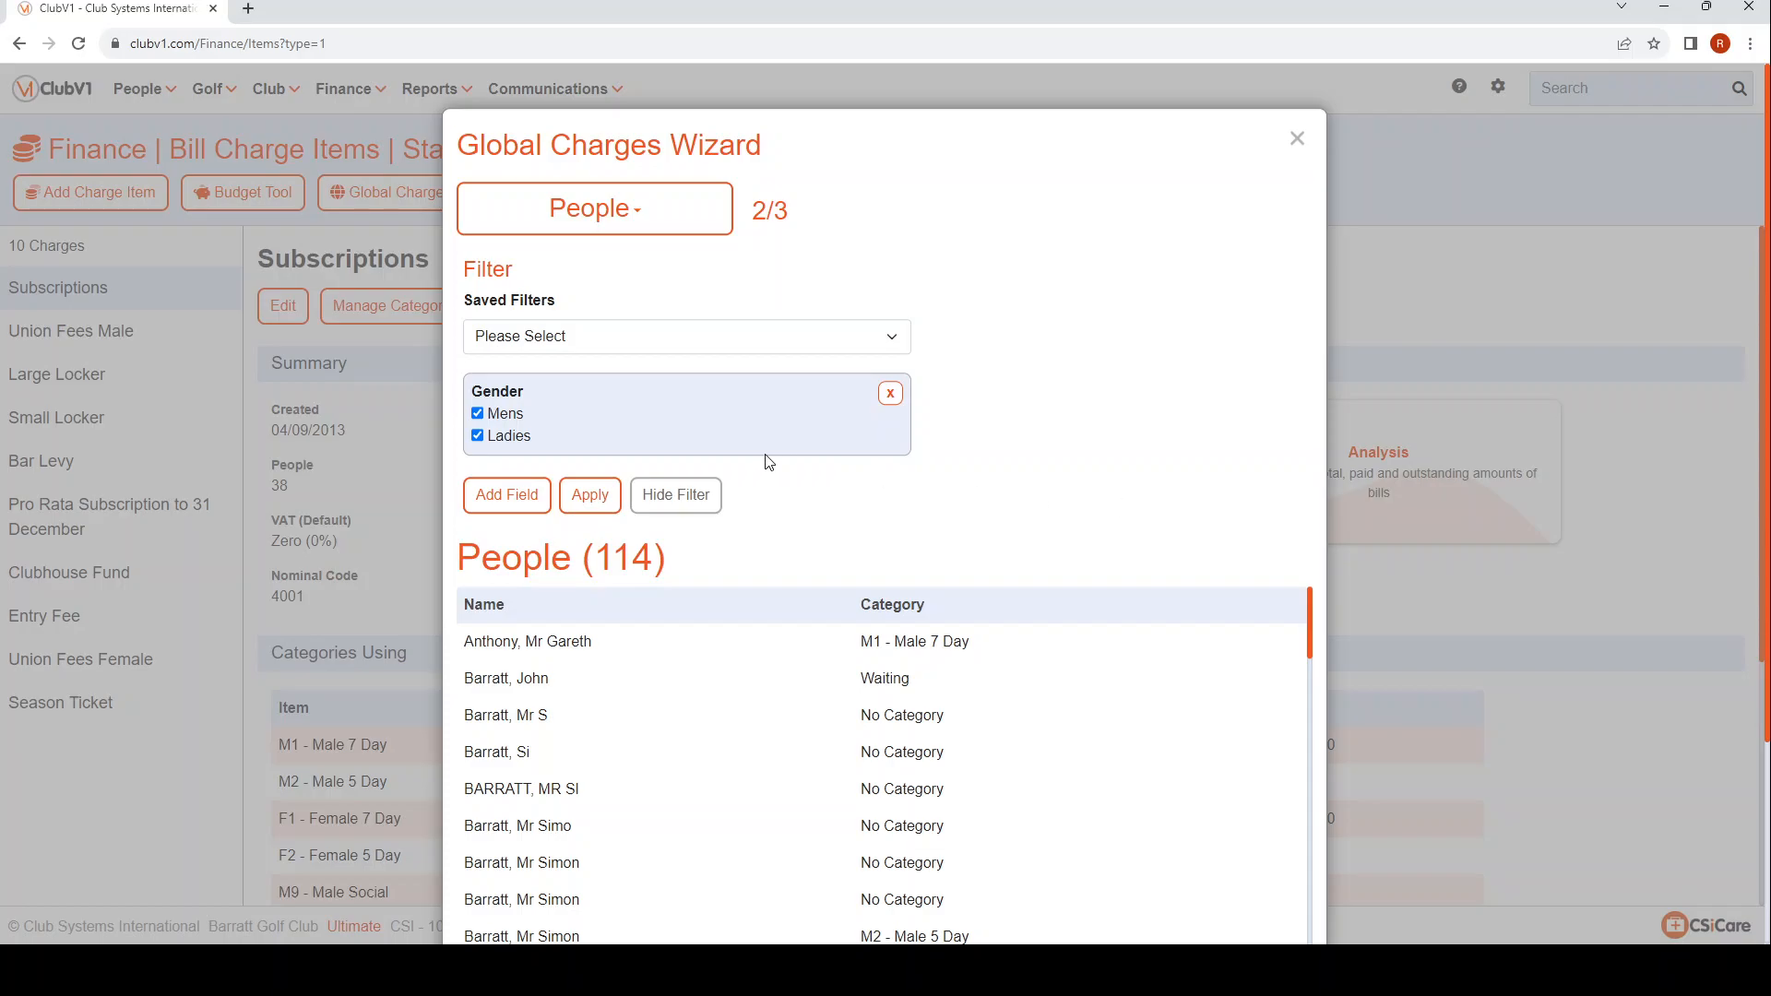
left_click(694, 345)
left_click(539, 421)
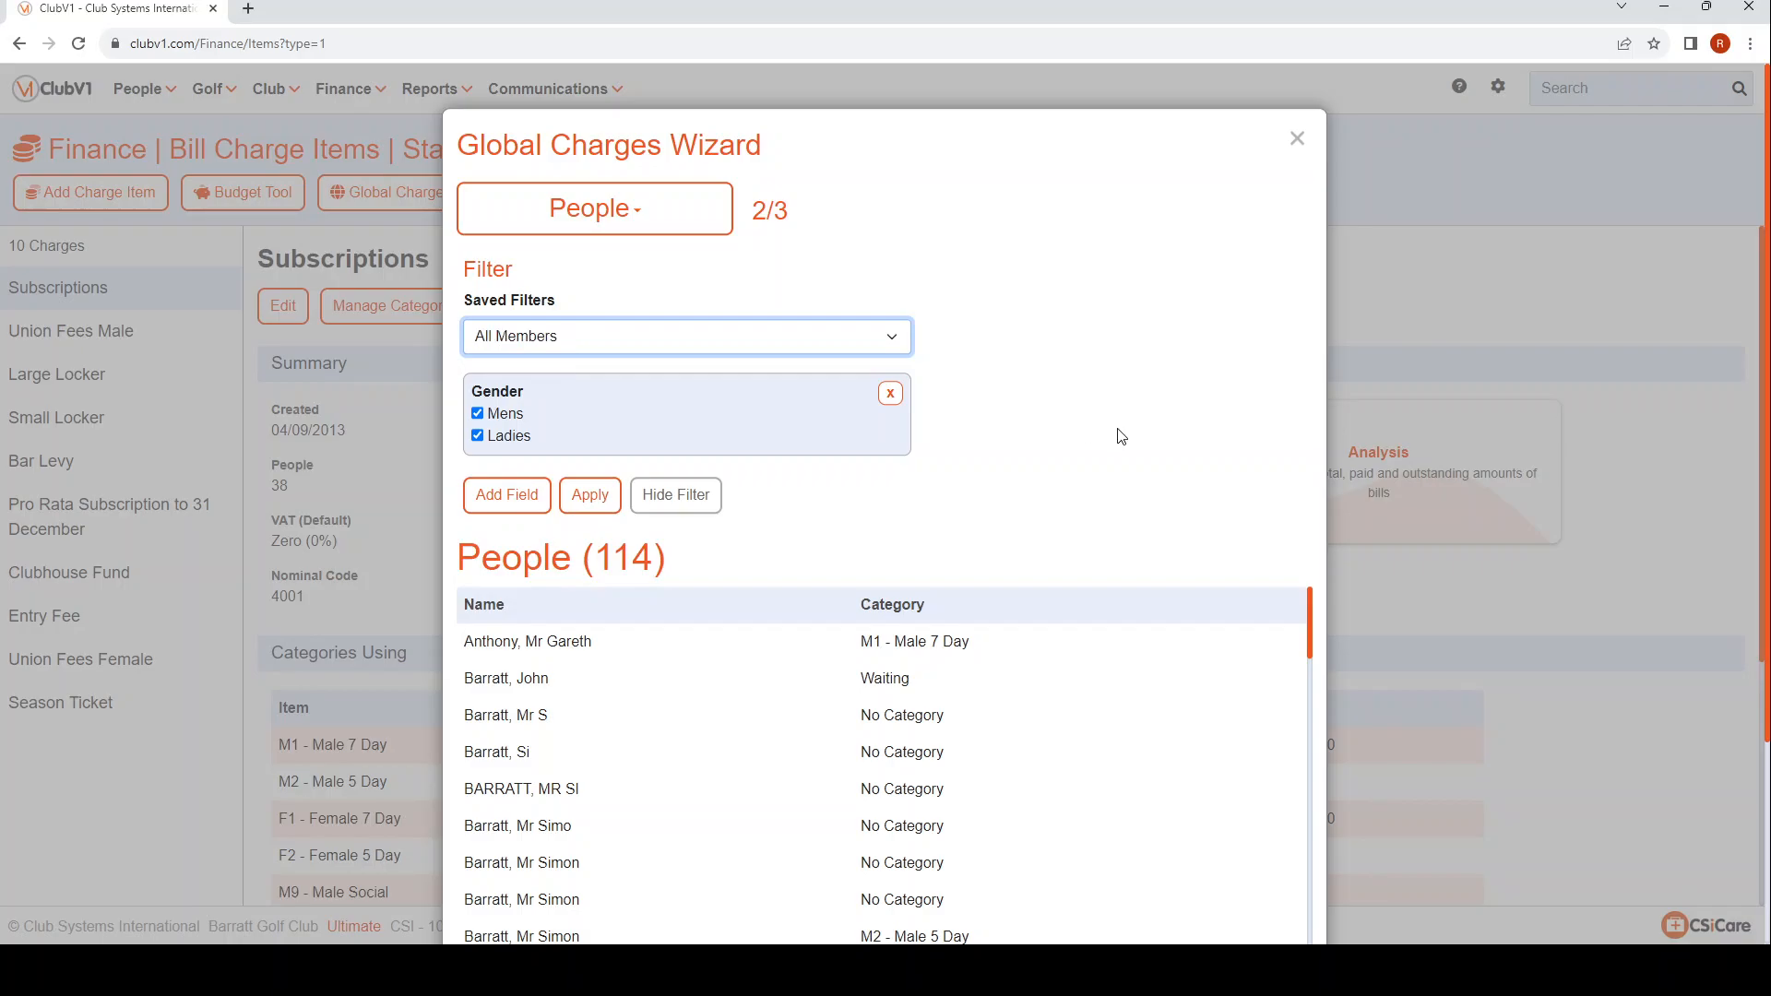
left_click(518, 503)
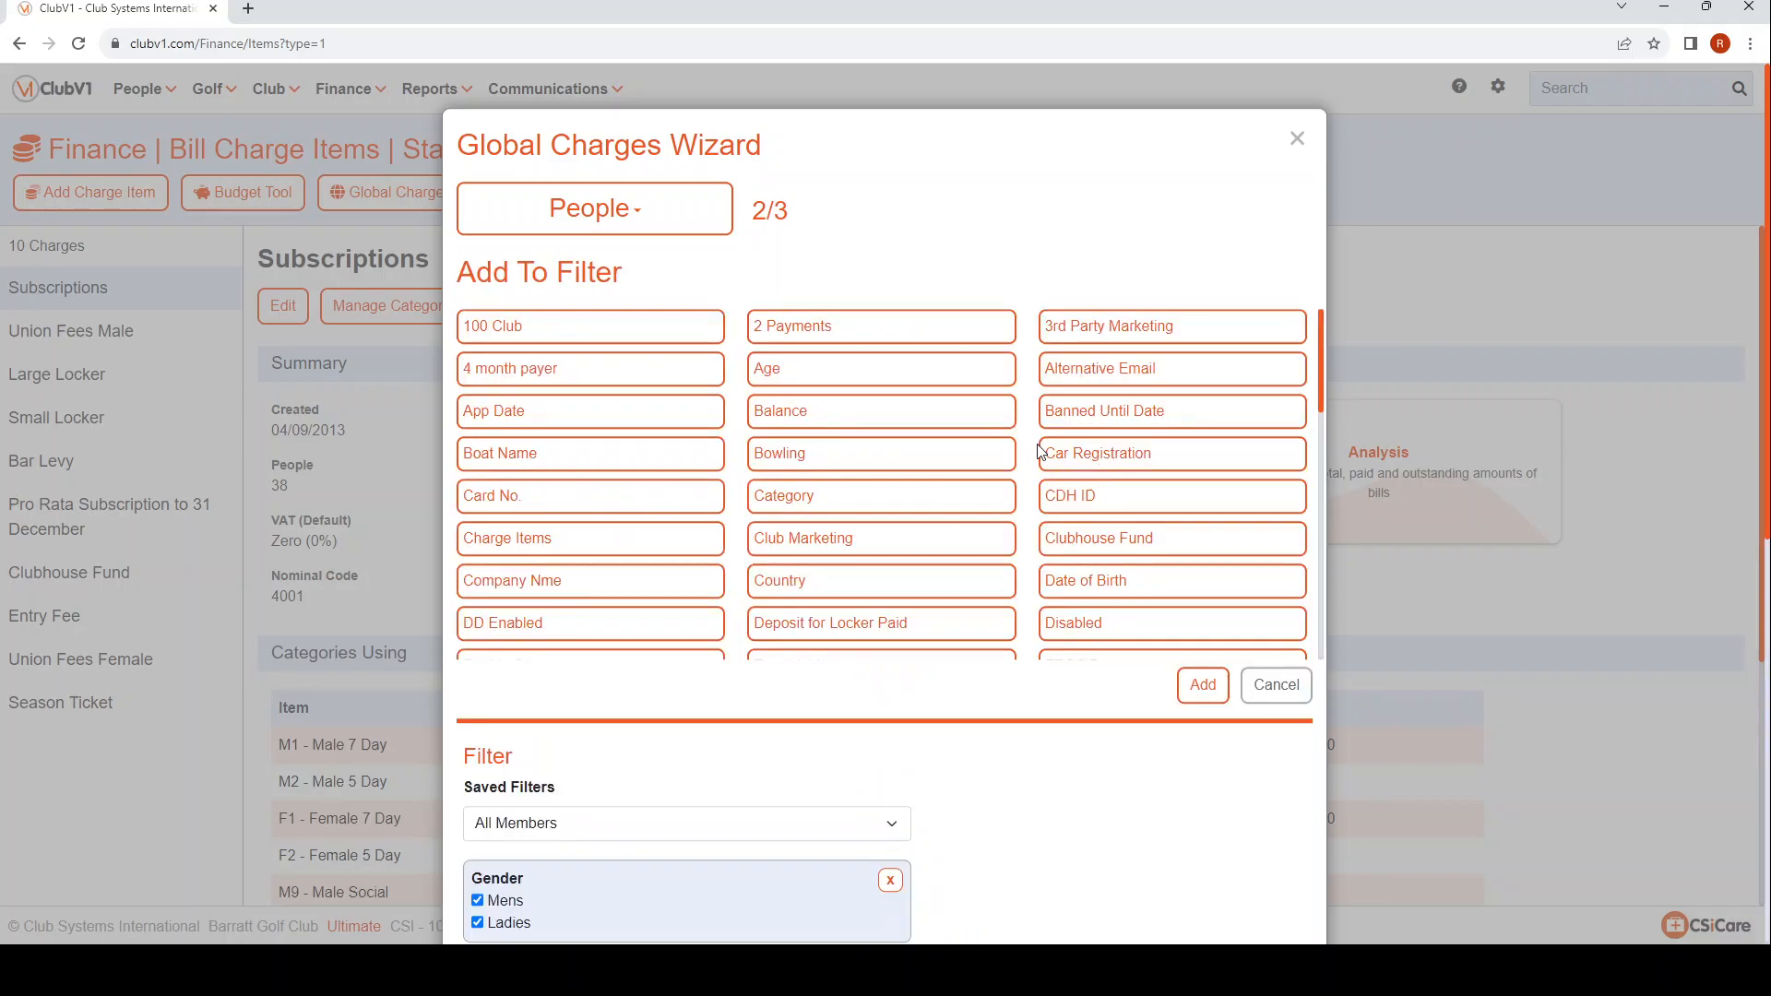
left_click(1144, 549)
left_click(1204, 687)
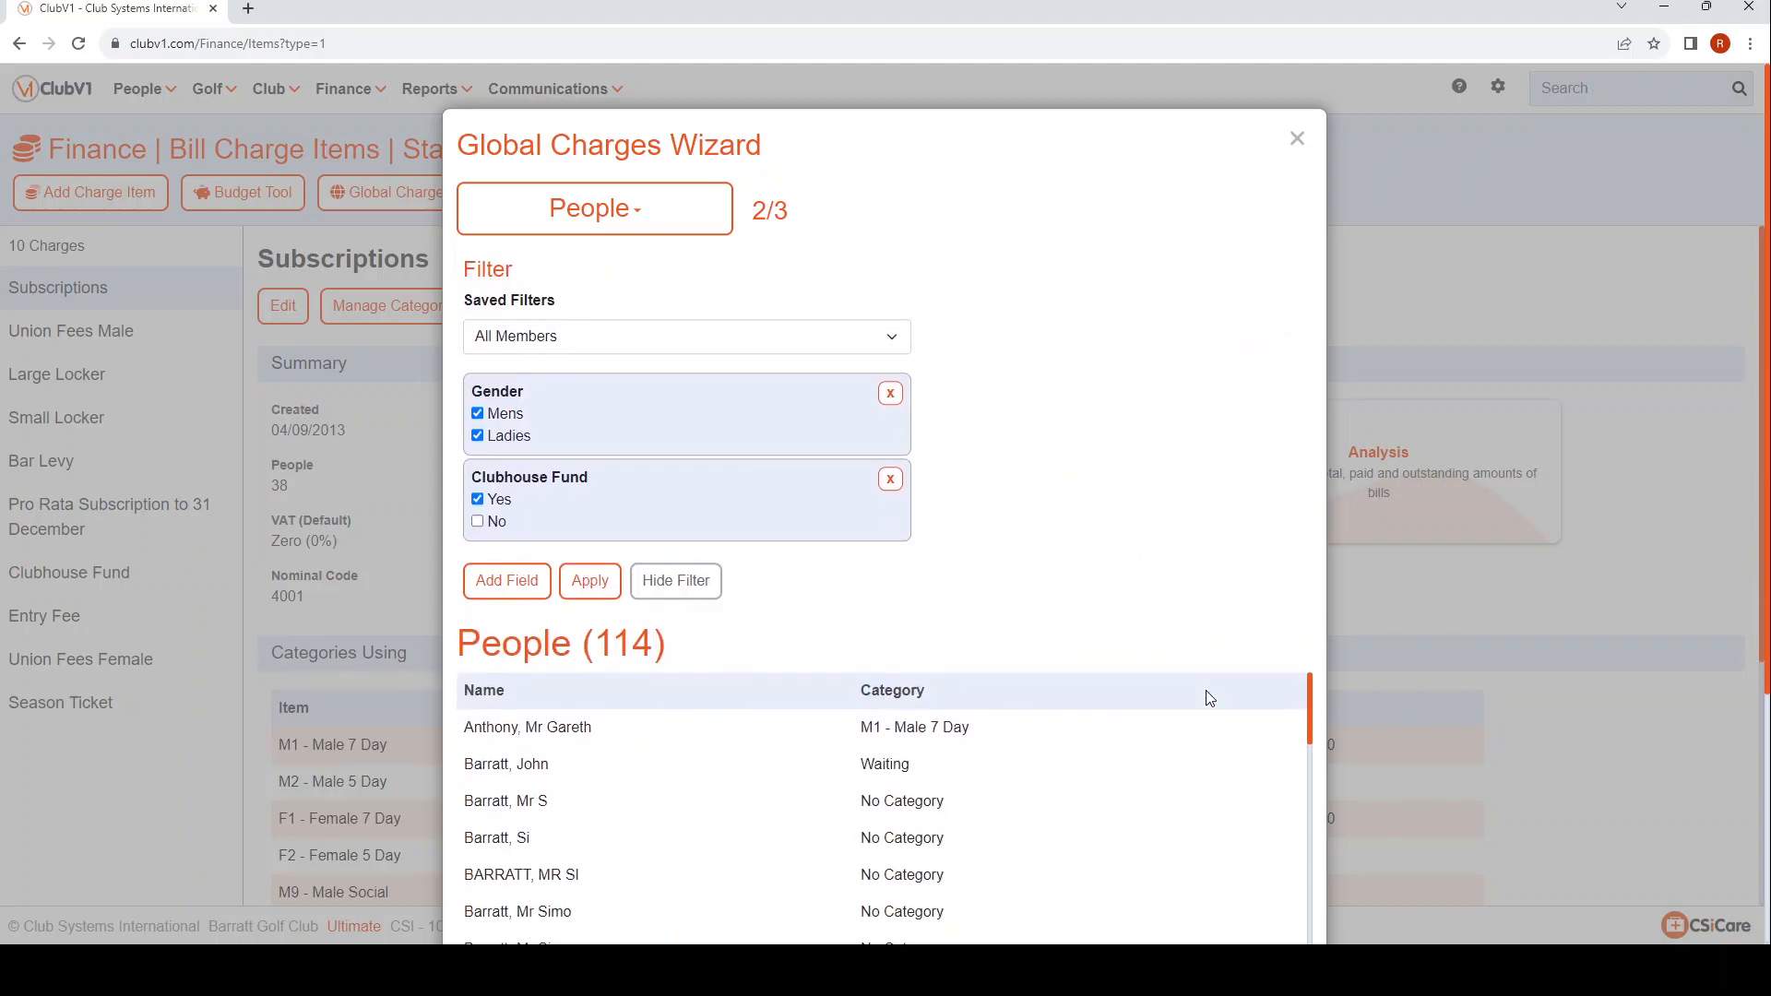
left_click(575, 582)
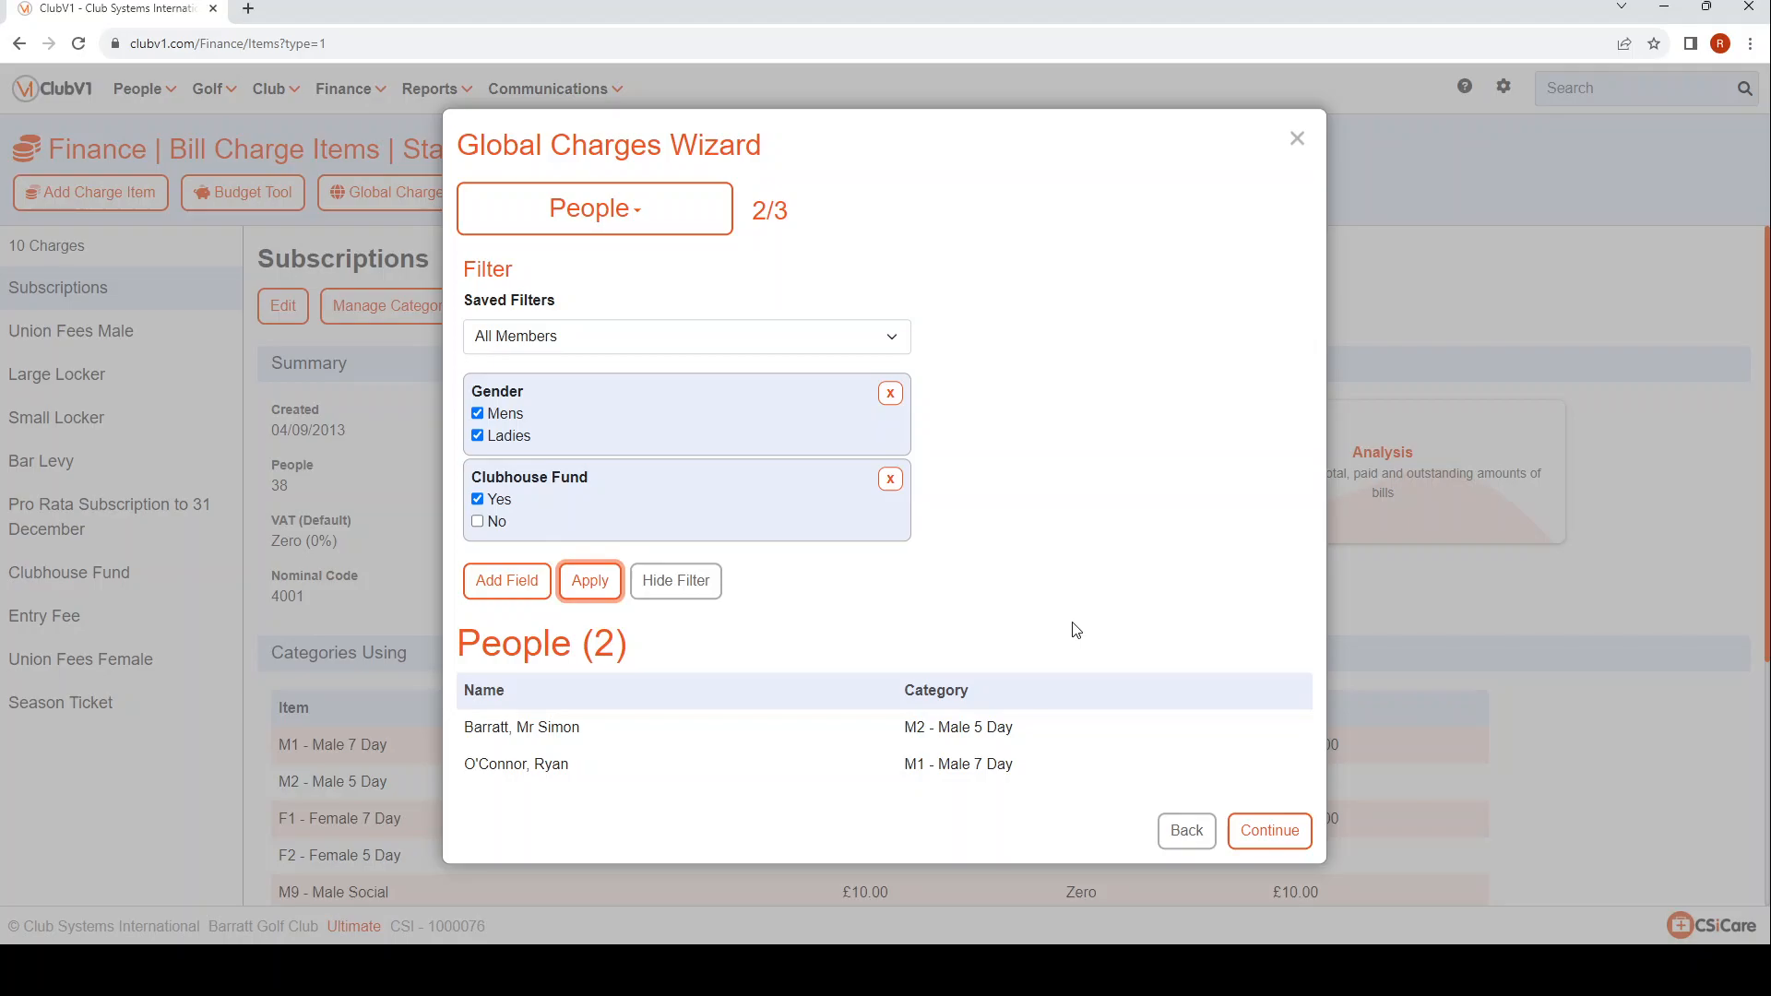
Apply the Clubhouse Fund category default to the filtered opted-in members and open the Clubhouse Fund charge to check its summary.
left_click(1270, 832)
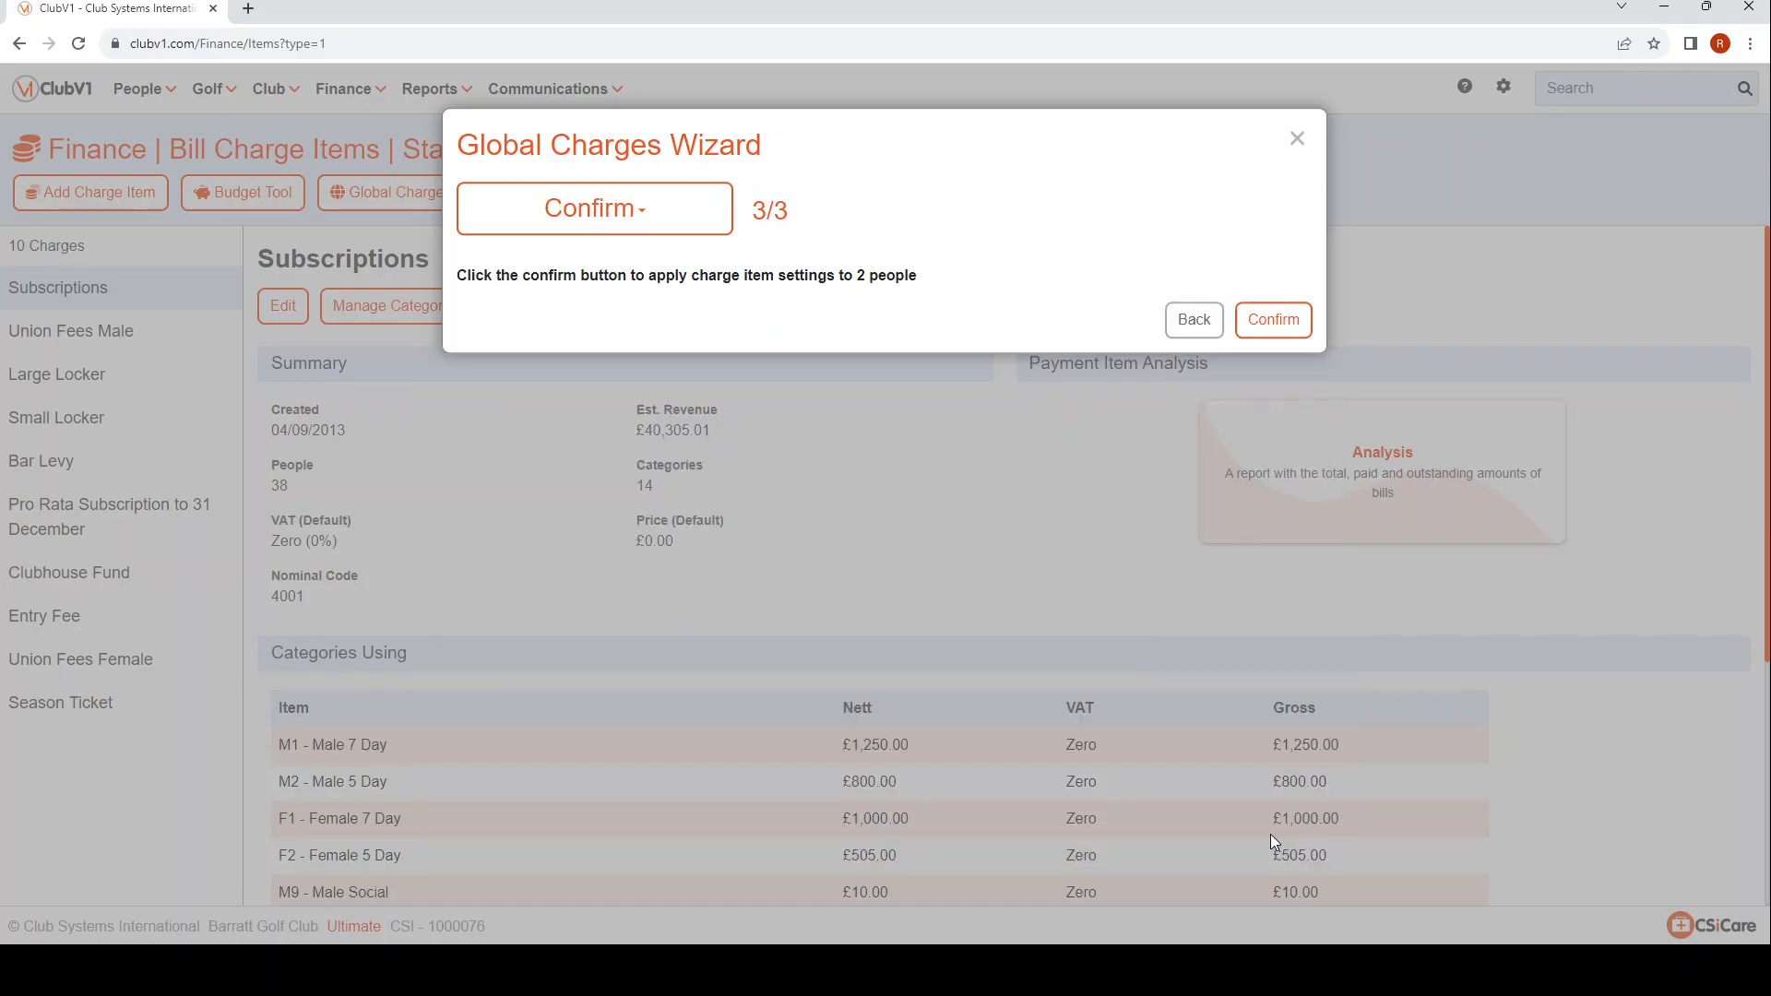
left_click(1271, 320)
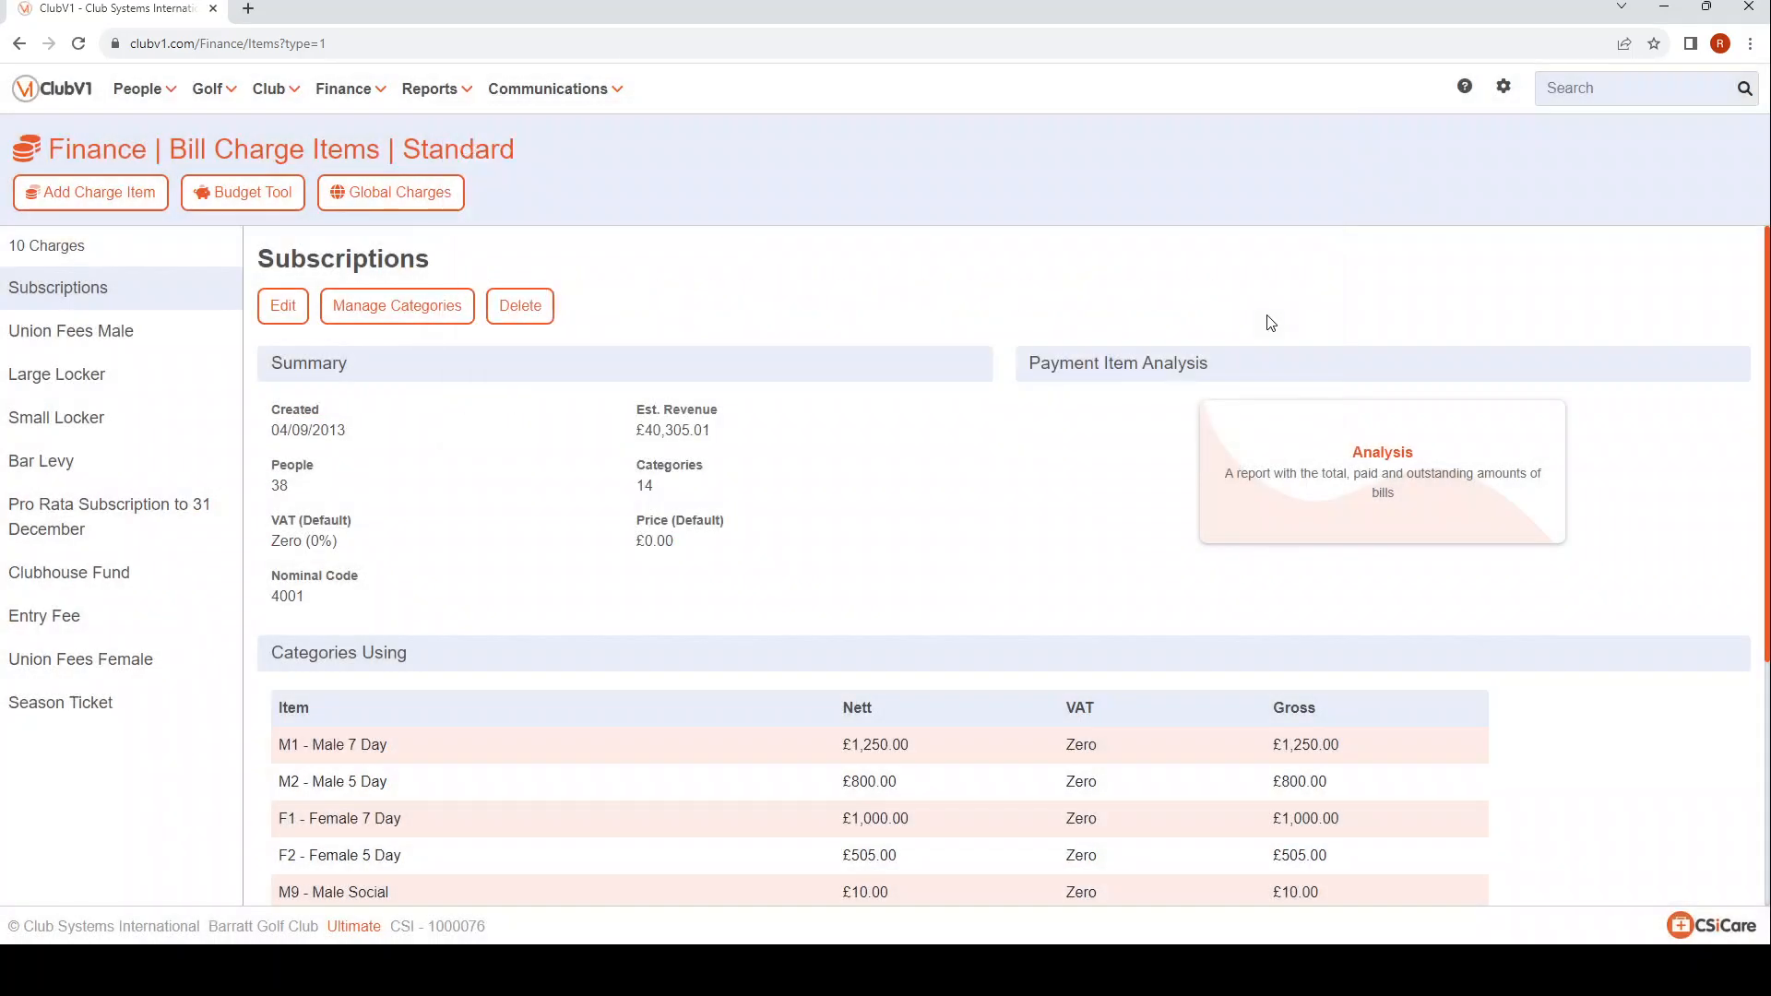
left_click(40, 581)
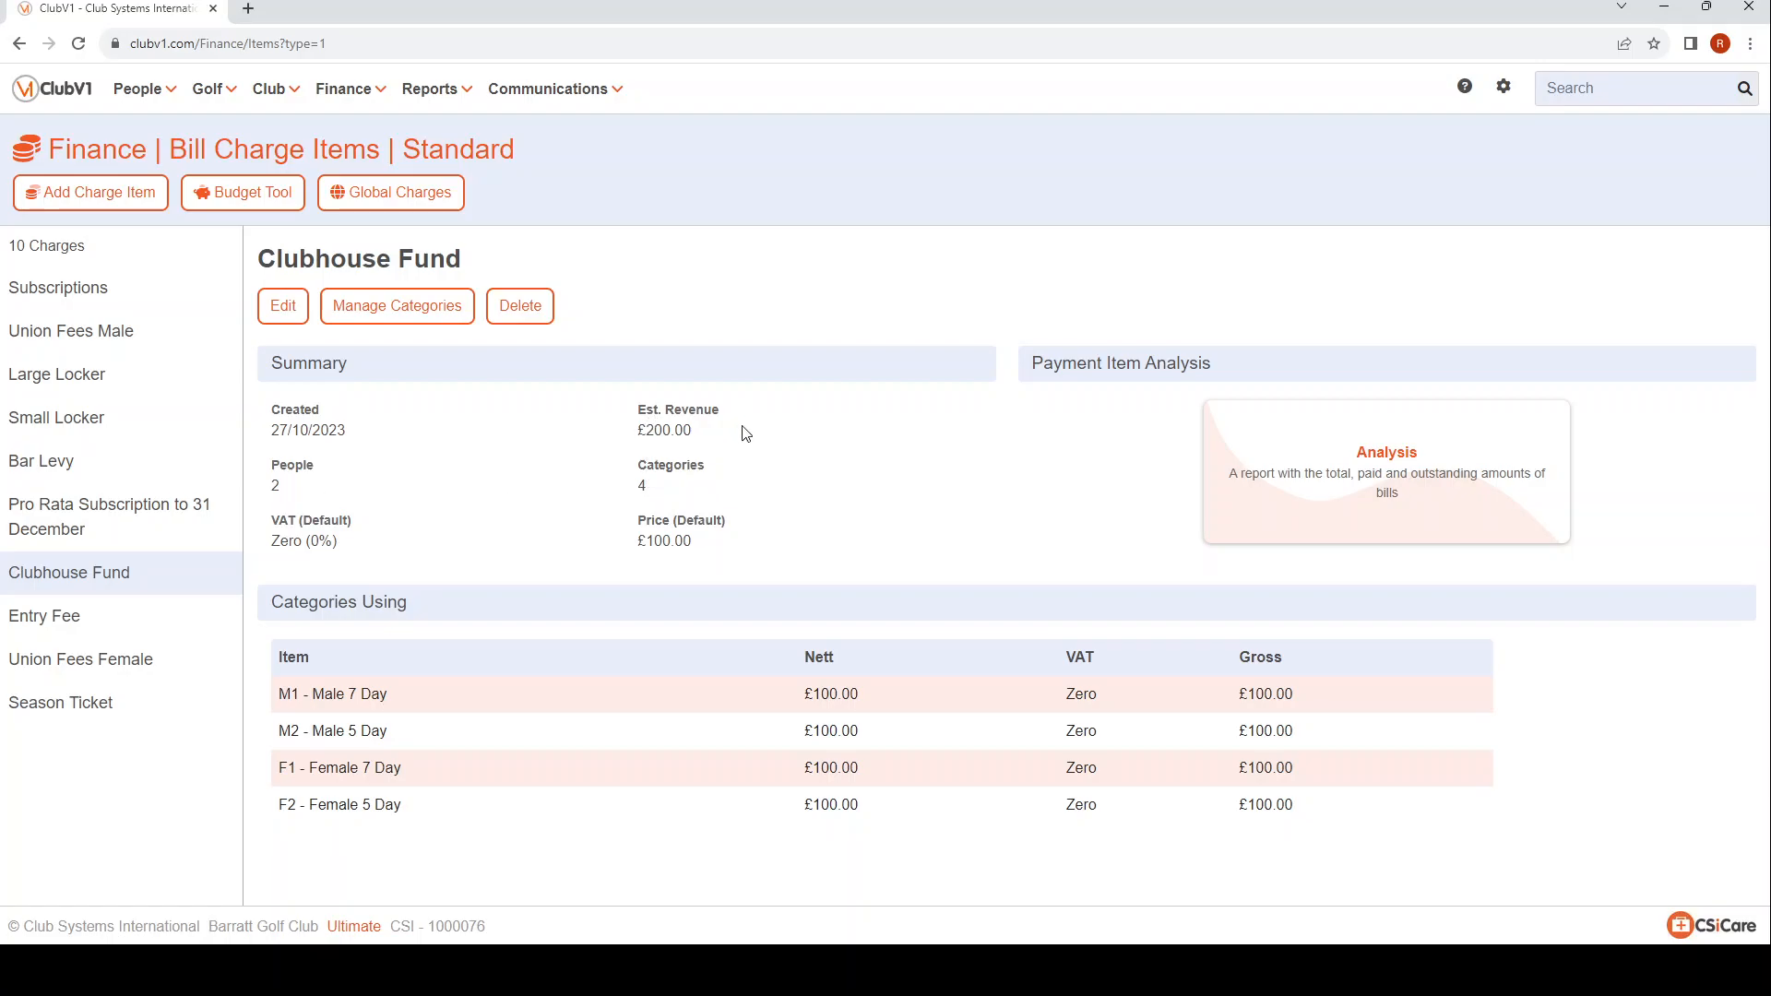
Search for an opted-in member by surname and open their record to check the Clubhouse Fund under current charges.
left_click(1602, 81)
type("barratt")
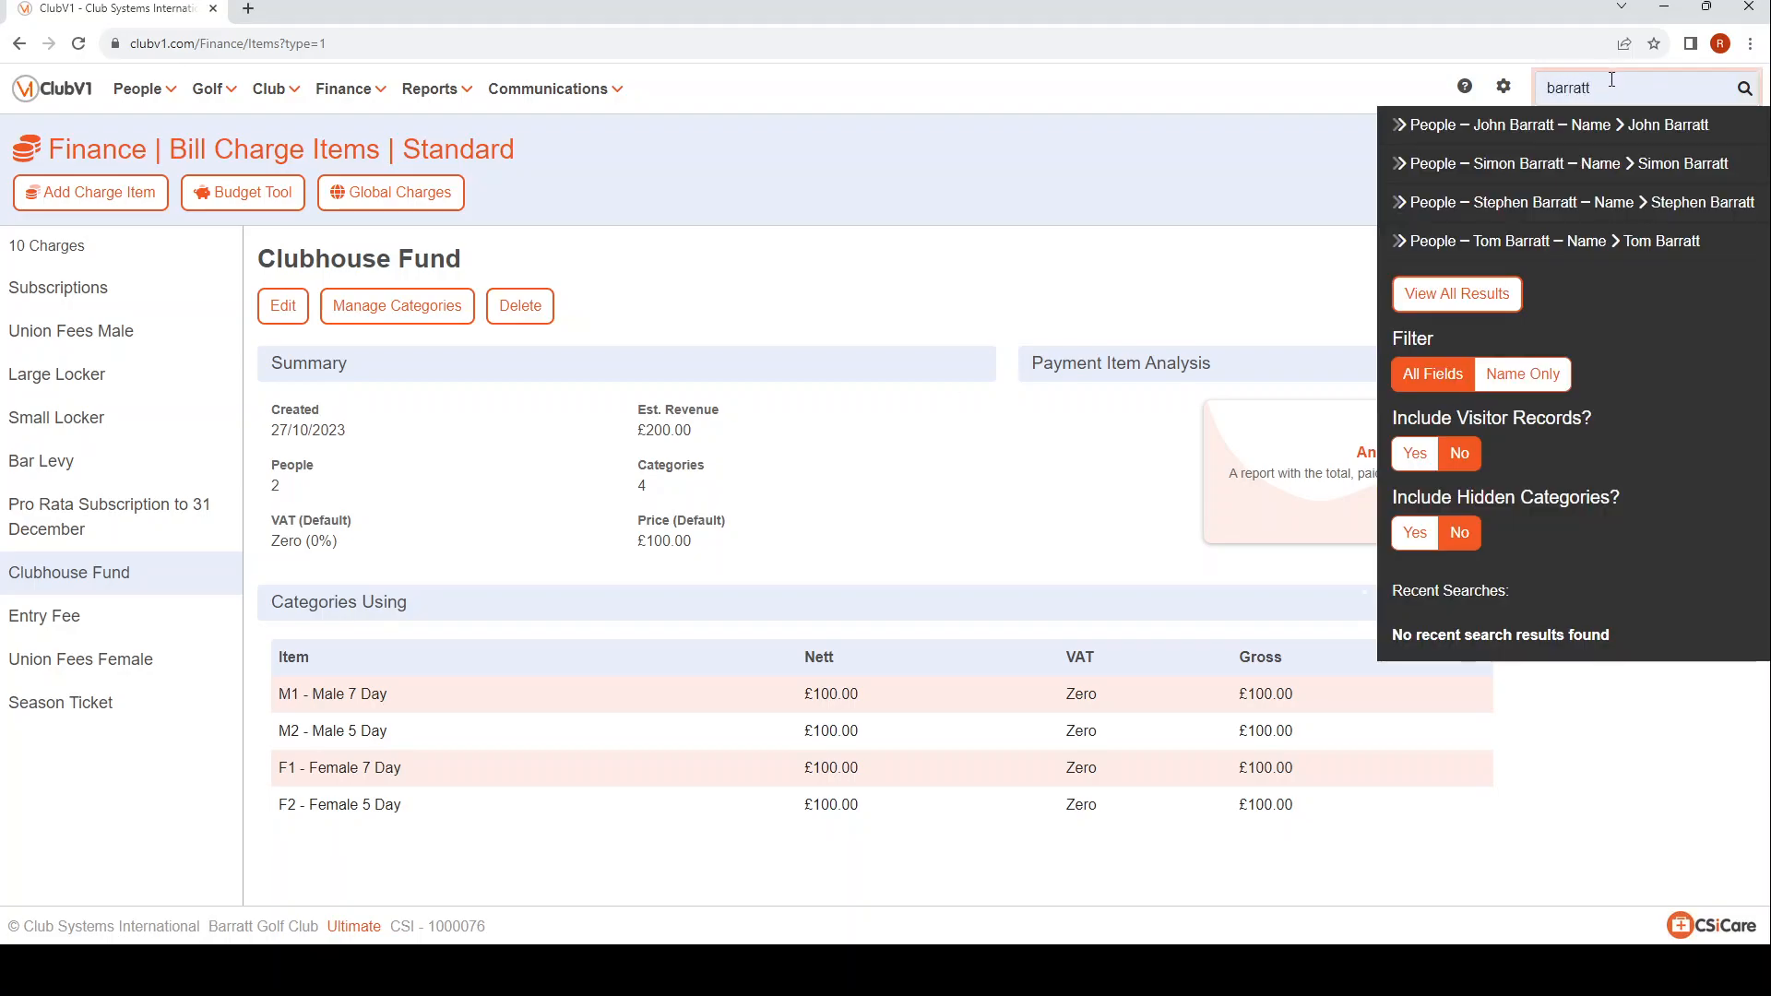
left_click(1520, 163)
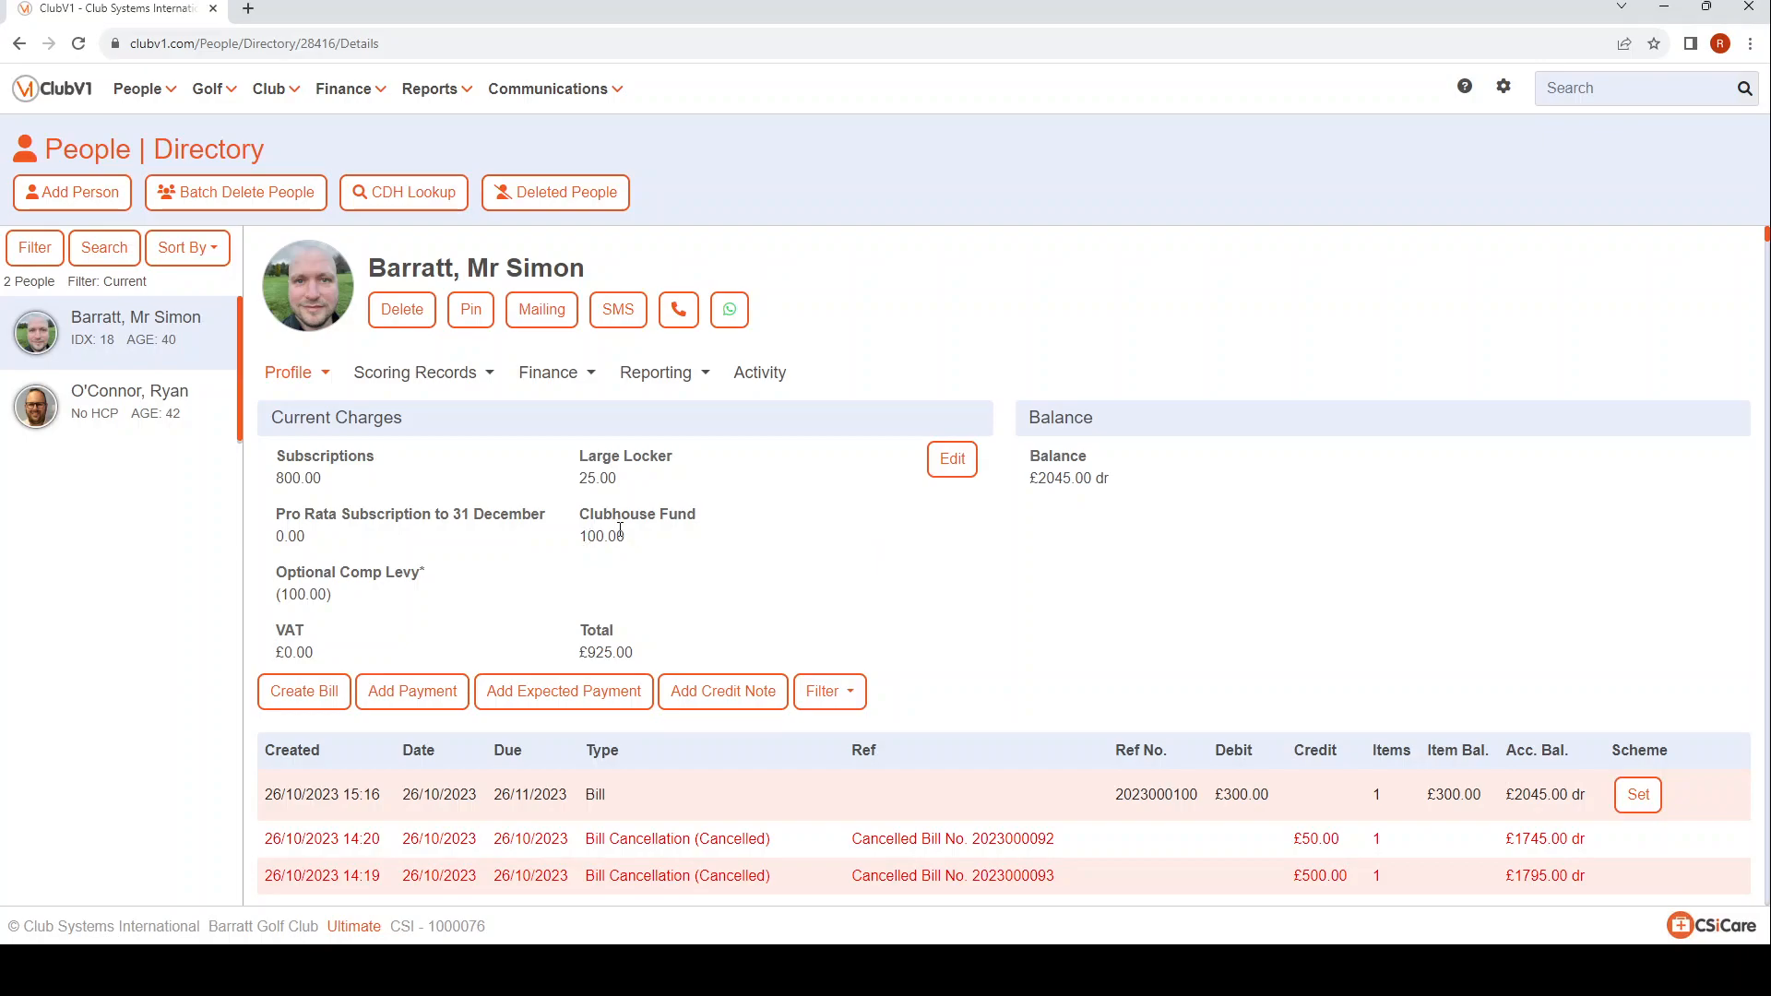
Return from the member's record to the standard bill charge items.
left_click(347, 88)
mouse_move(353, 189)
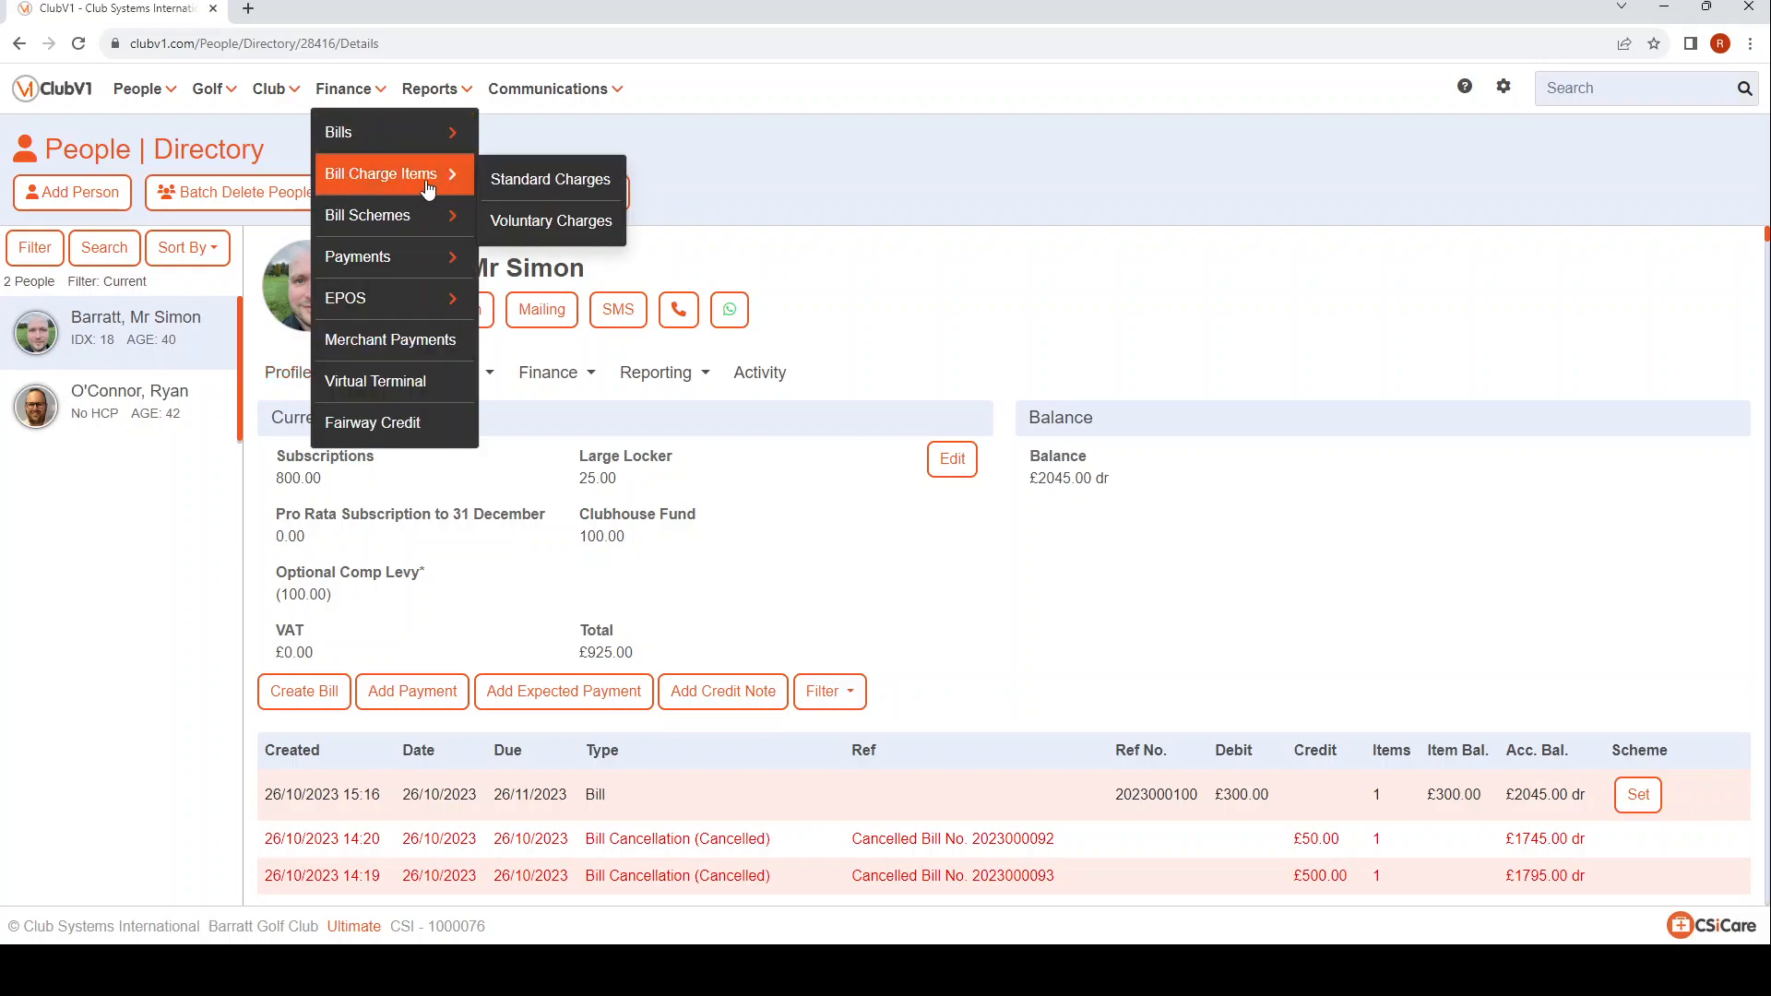
left_click(559, 175)
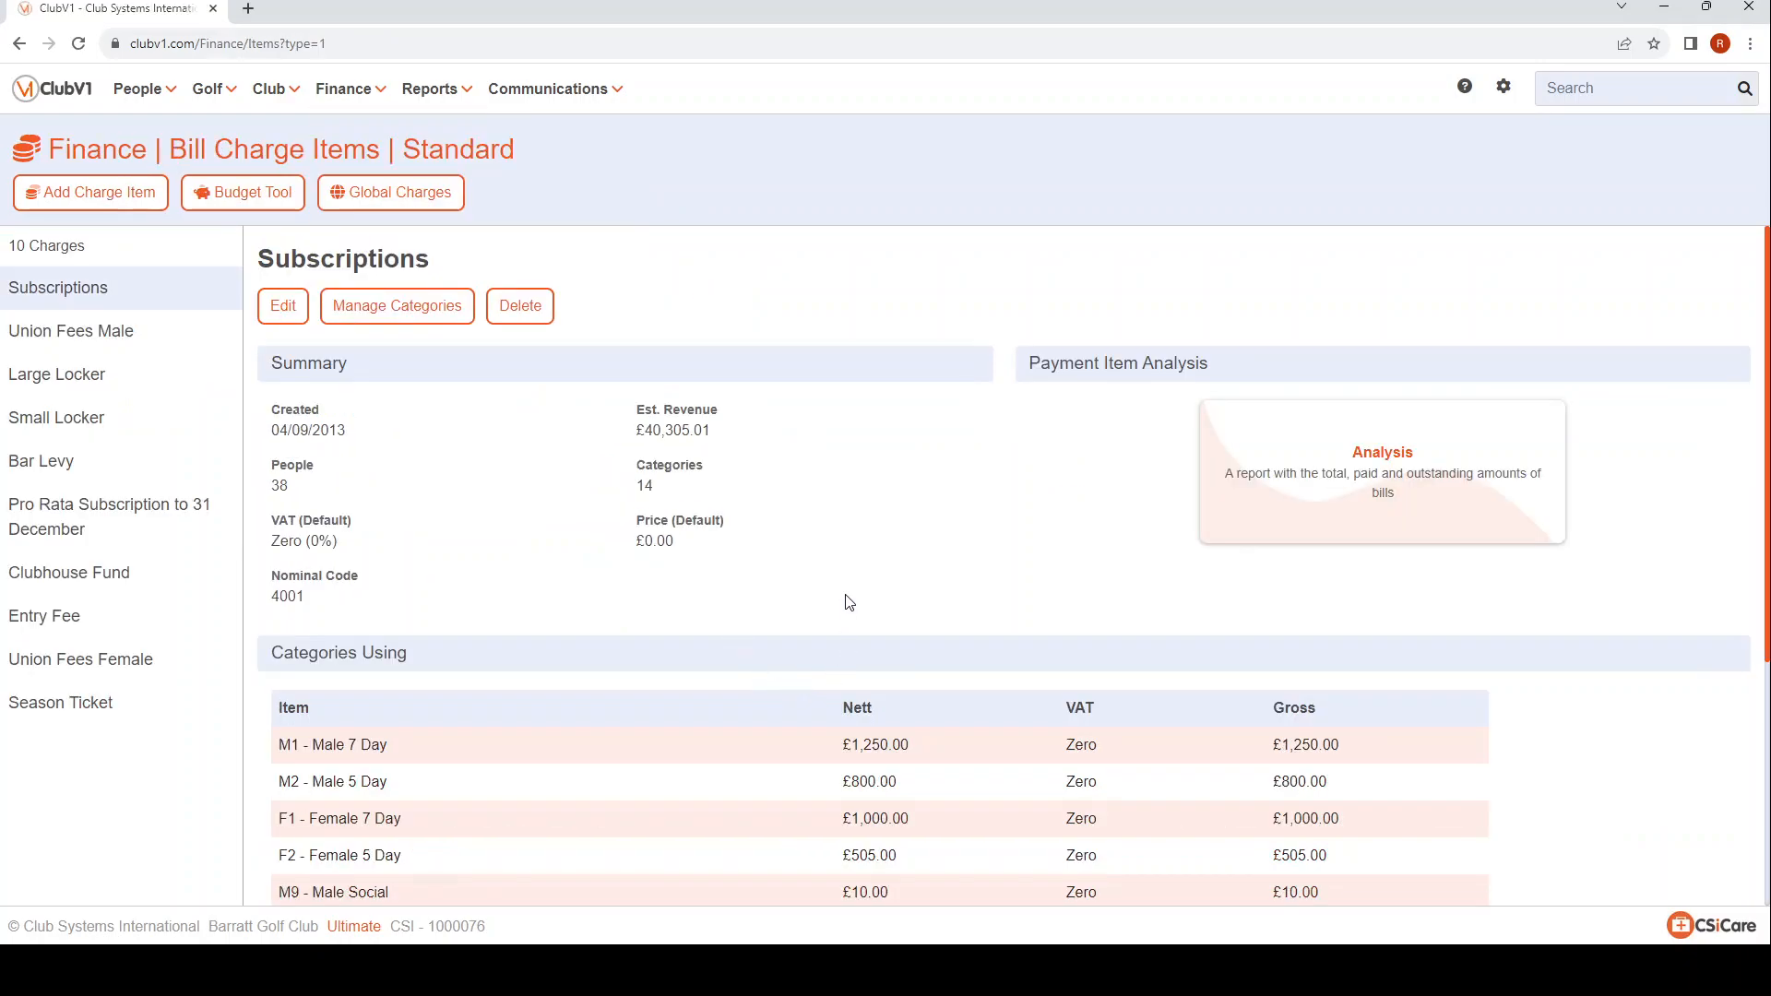